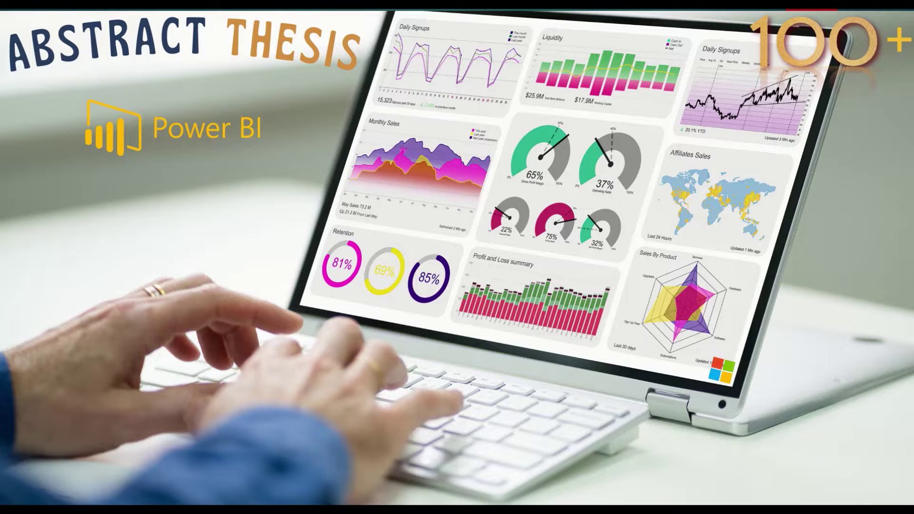
Switch to the AT Calendar Test report and look through the weeks of the calendar matrix on Page 37.
key("alt+Tab")
key("alt+Tab")
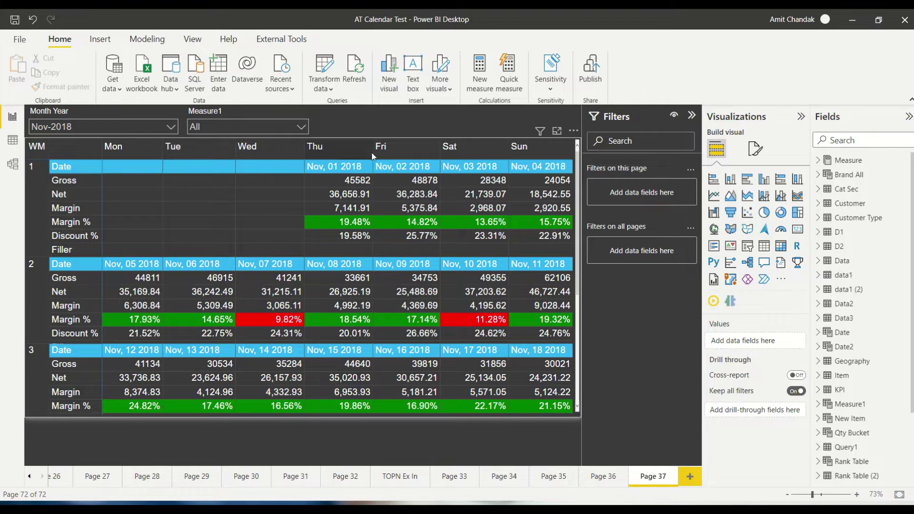
scroll(36, 203, "down", 5)
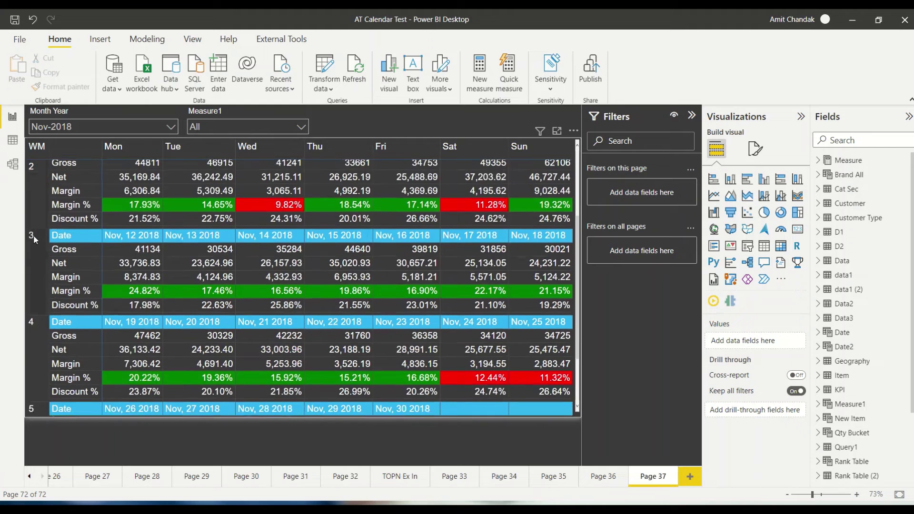
scroll(111, 242, "up", 5)
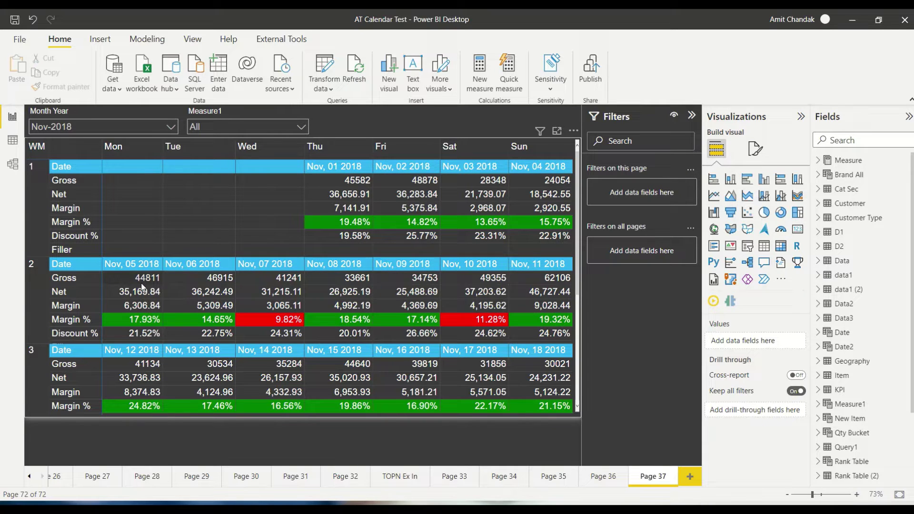
View the calendar matrix for Oct-2018 and for Dec-2018 using the Month Year slicer.
left_click(96, 124)
left_click(54, 154)
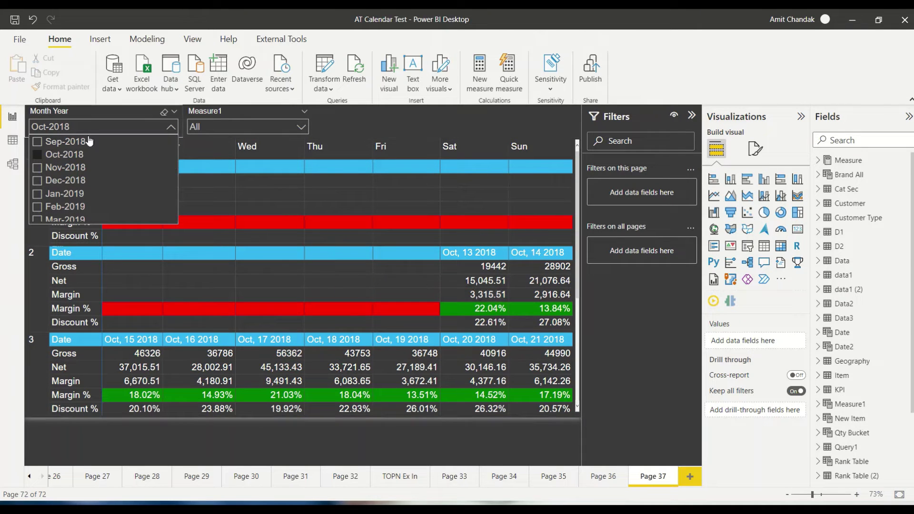
left_click(40, 181)
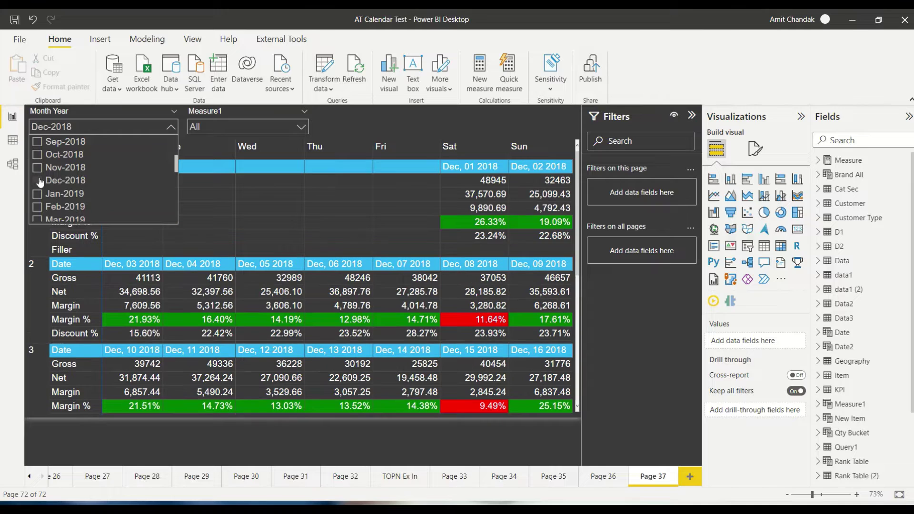
left_click(359, 124)
View the calendar matrix for one Measure1 value at a time: Net, Margin, Margin % and Discount %.
left_click(261, 132)
left_click(196, 155)
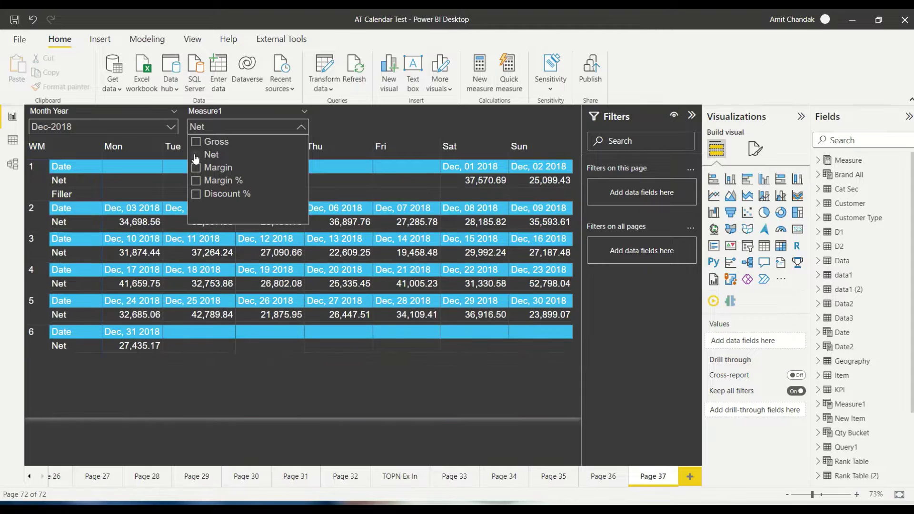
left_click(196, 168)
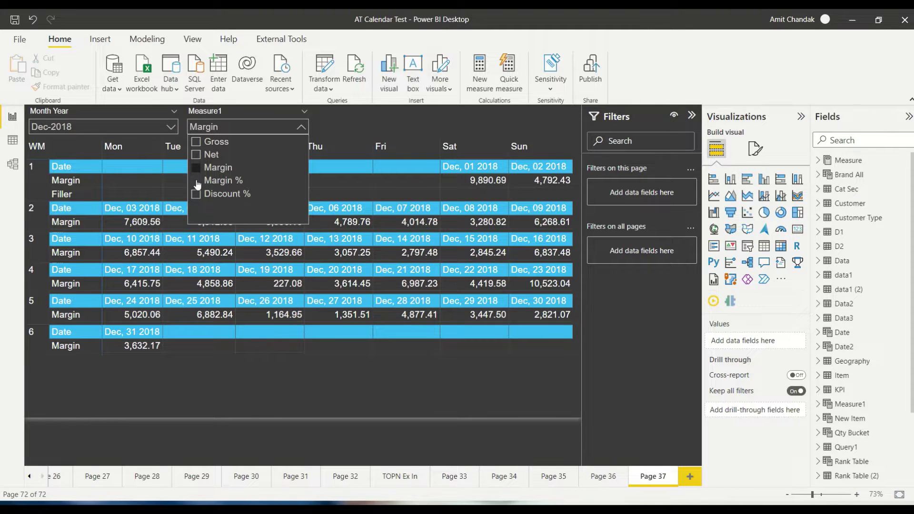
left_click(197, 181)
left_click(196, 196)
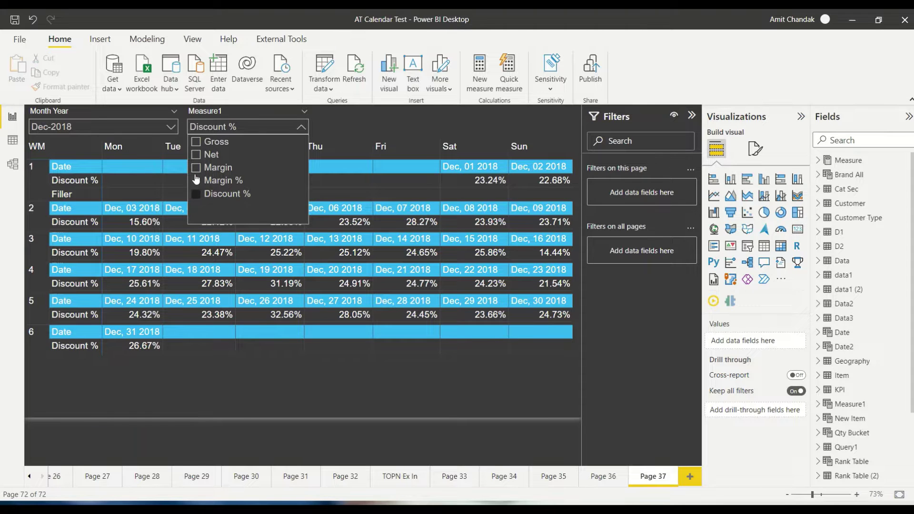
Add Margin %, Margin and Net to the Measure1 selection alongside Discount % to view them together.
left_click(196, 181, "ctrl")
left_click(195, 168, "ctrl")
left_click(196, 156, "ctrl")
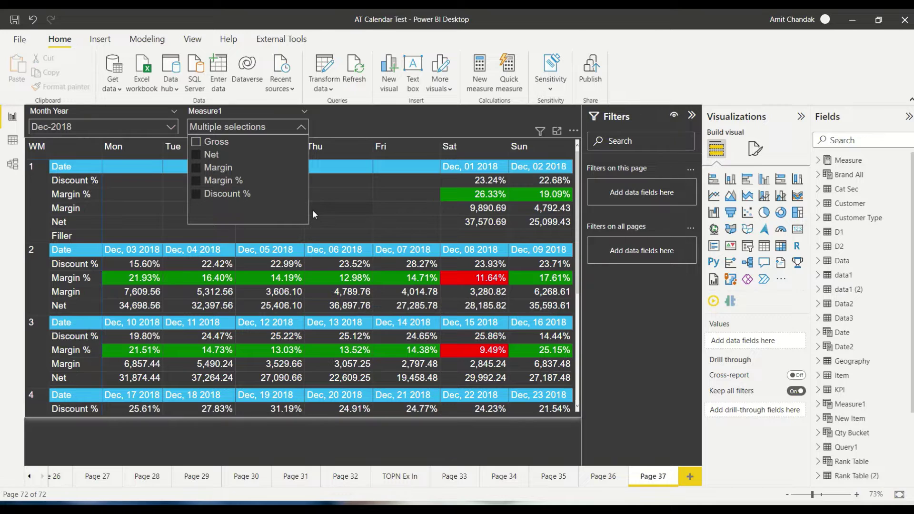
left_click(681, 57)
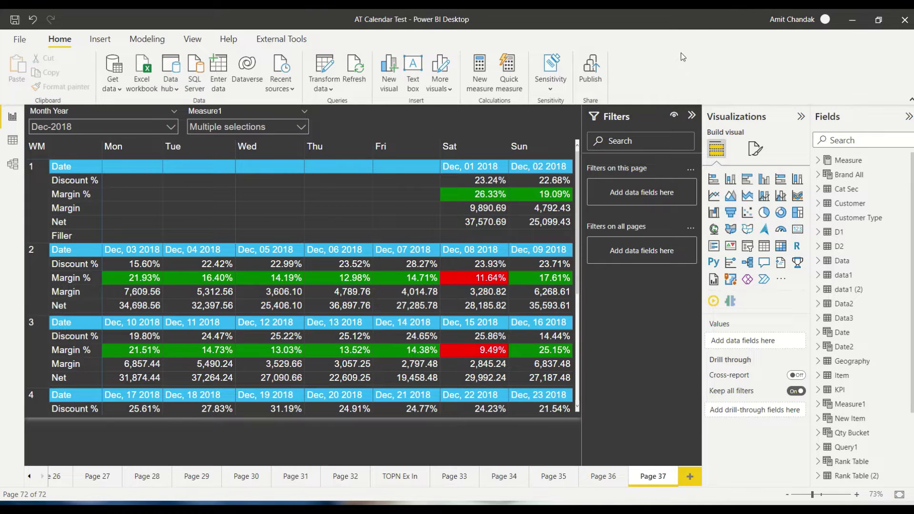
Switch to the AT Scatter 1 report and save a copy of it in the same folder as AT Calendar.
key("alt+Tab")
key("alt+Tab")
key("alt+Tab")
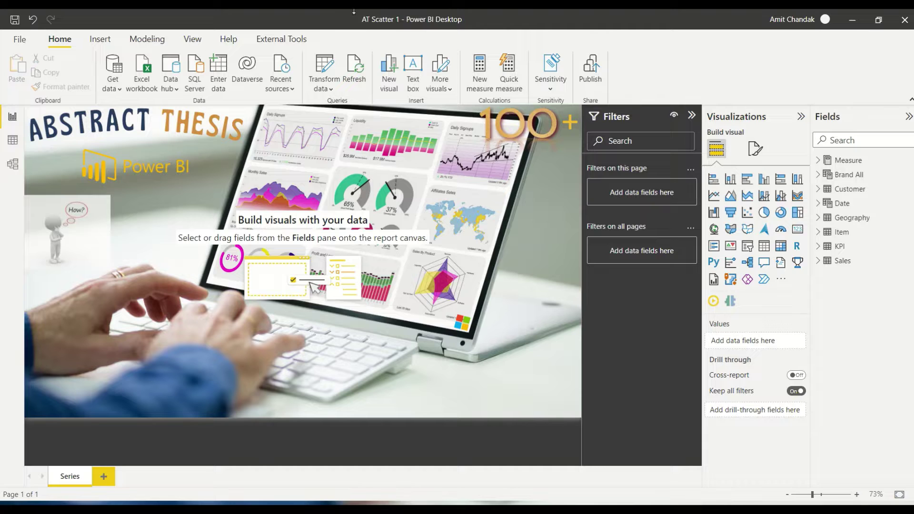
left_click(14, 42)
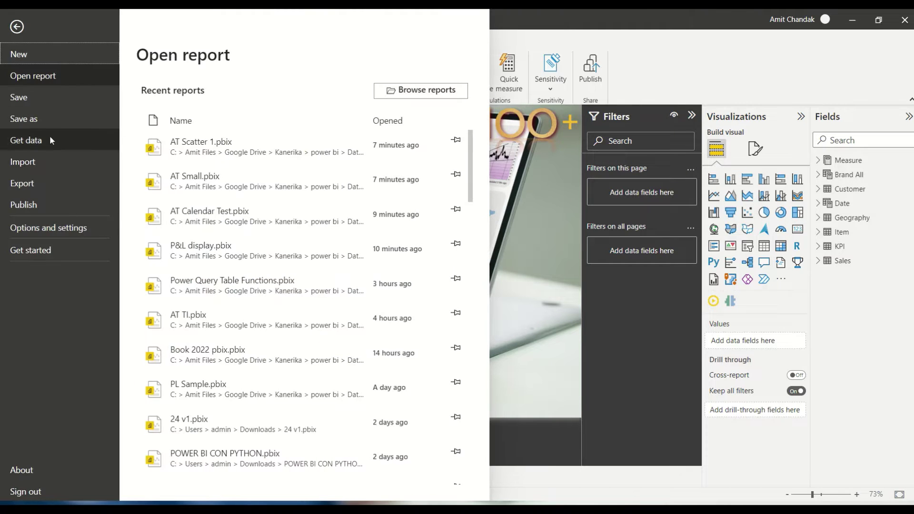
left_click(44, 121)
left_click(93, 236)
left_click_drag(93, 236, 191, 231)
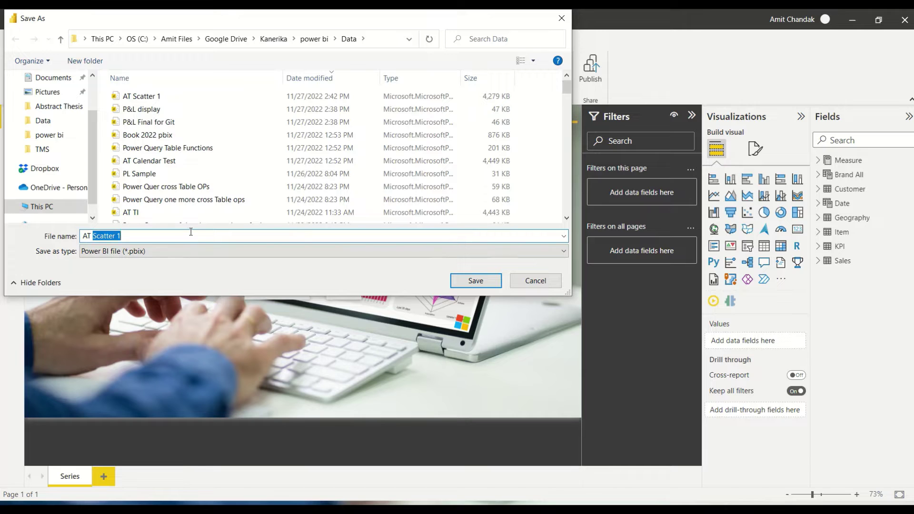
type("Calendar")
key("Return")
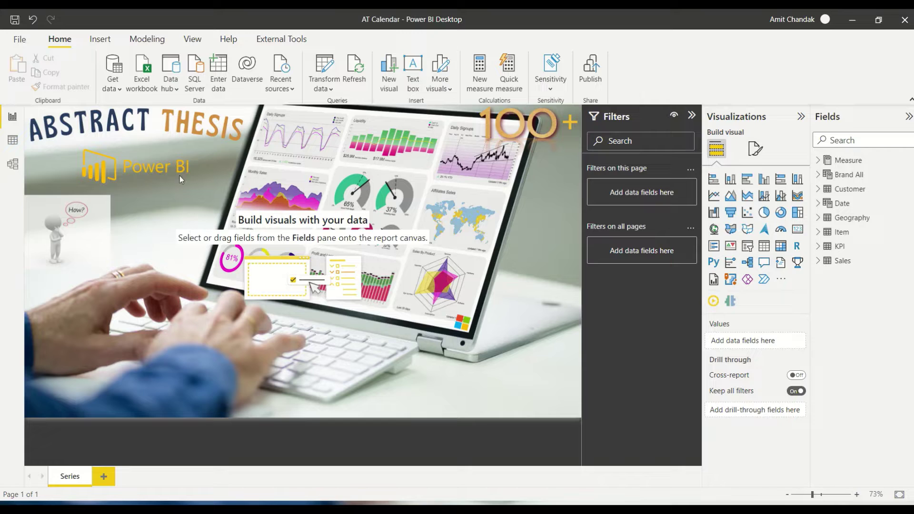
In the Date table's DAX definition, start a new column named "Weekday No" on its own line after WeekDay.
left_click(818, 204)
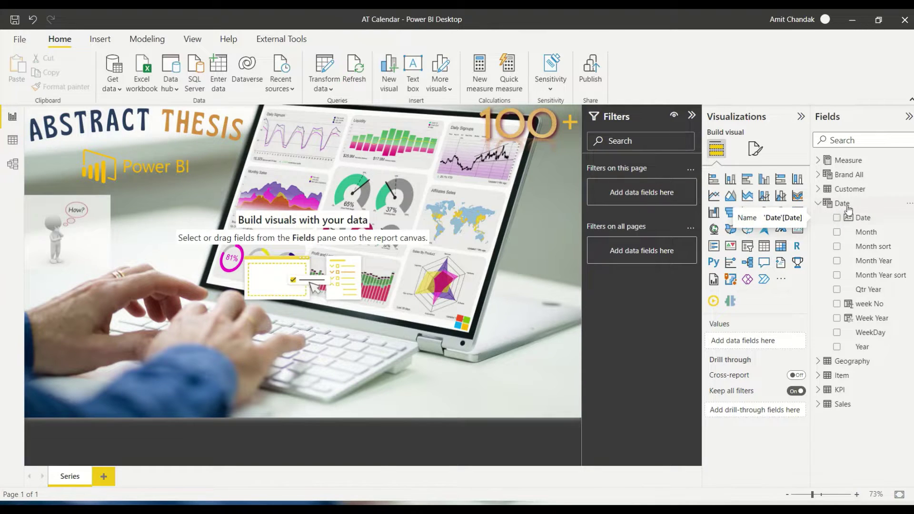
left_click(841, 203)
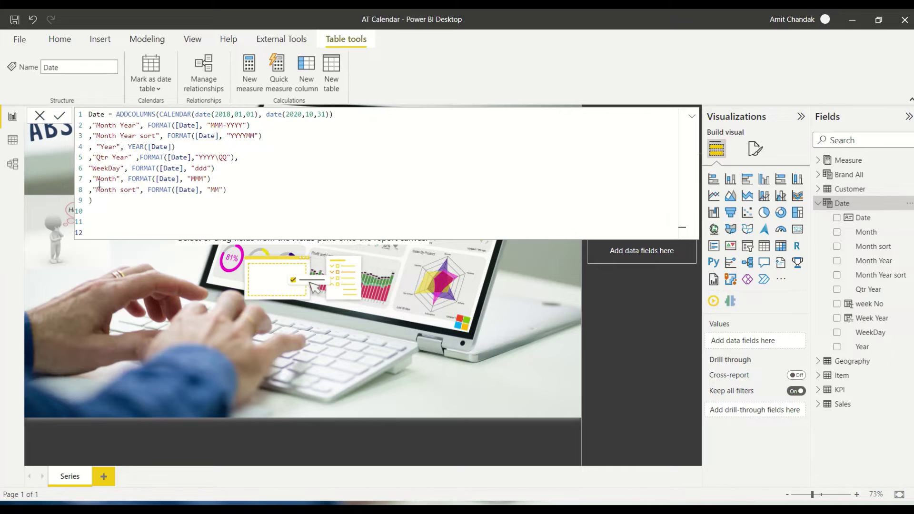
double_click(105, 169)
left_click(216, 169)
key("Return")
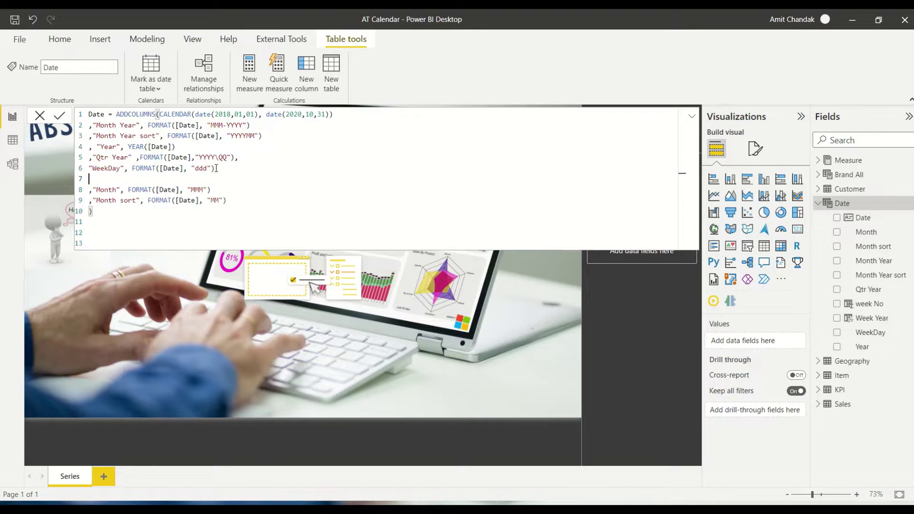
type(", ")
type("\"Wee")
type("k")
type("day No")
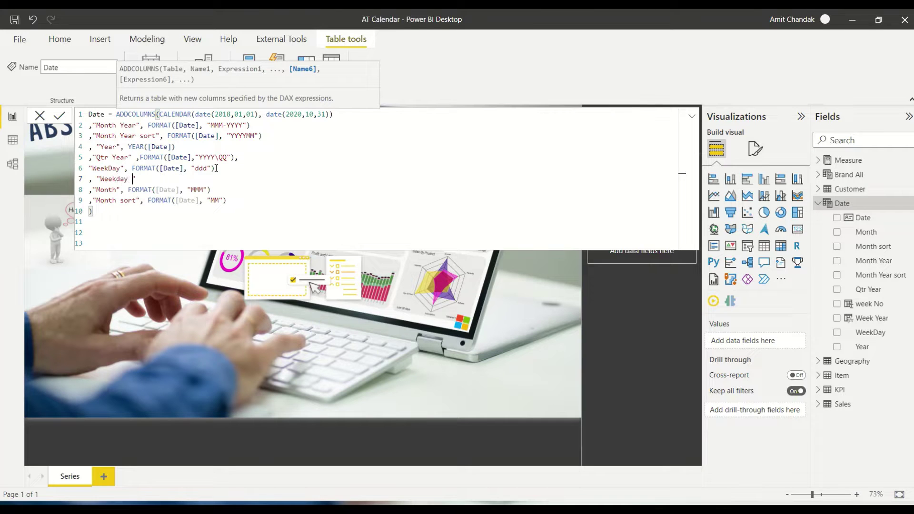
type("\",")
type("\"\"")
key("BackSpace")
key("BackSpace")
Define the Weekday No column as WEEKDAY([Date],2) and apply the updated table definition.
type("Wee")
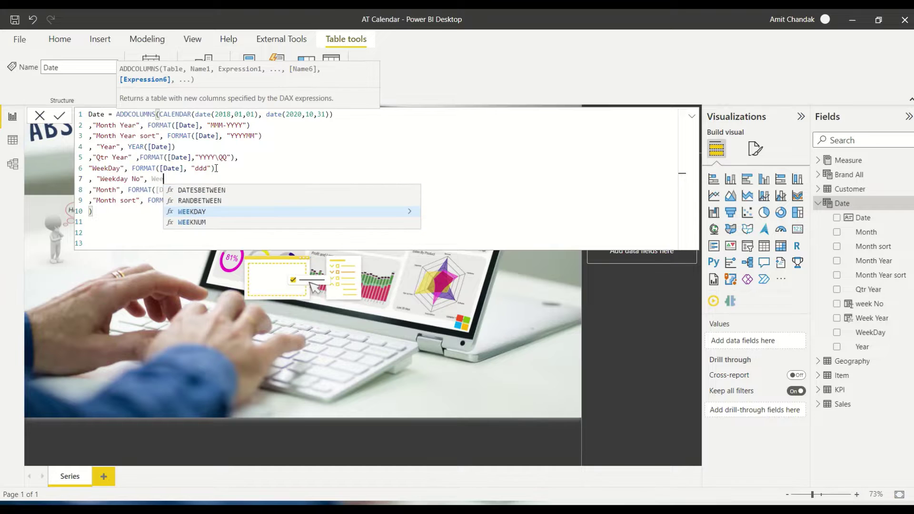
key("Tab")
type("[da")
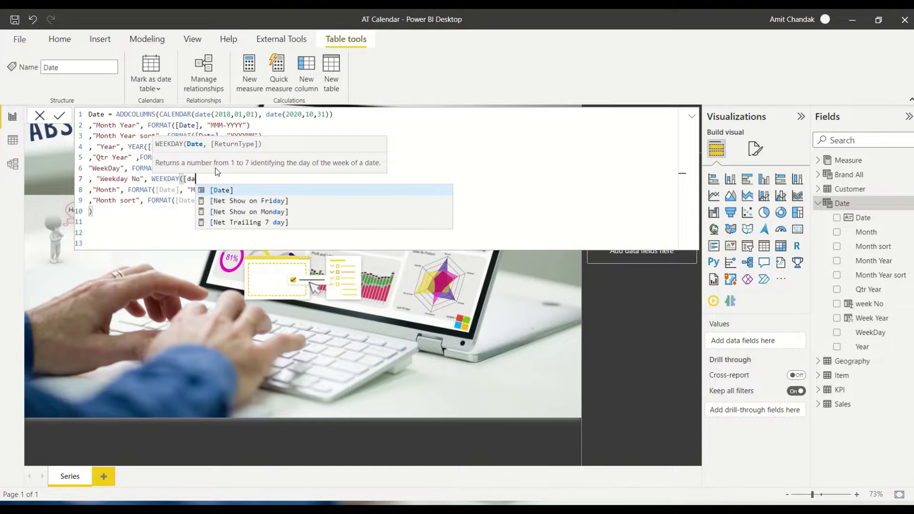
key("Tab")
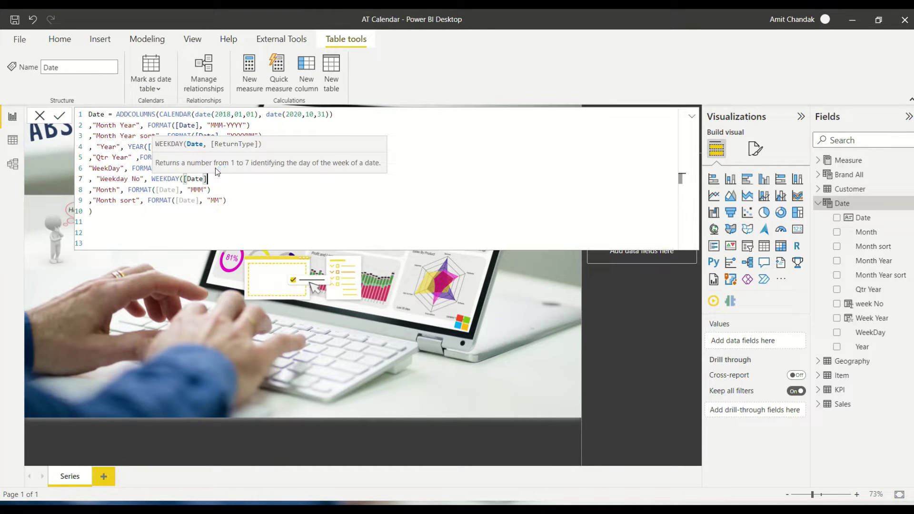
type(",2)")
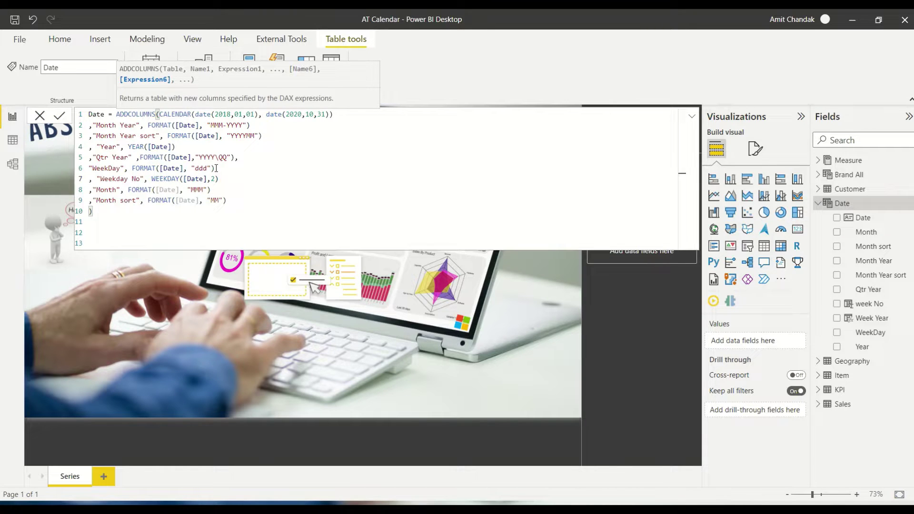
left_click(216, 168)
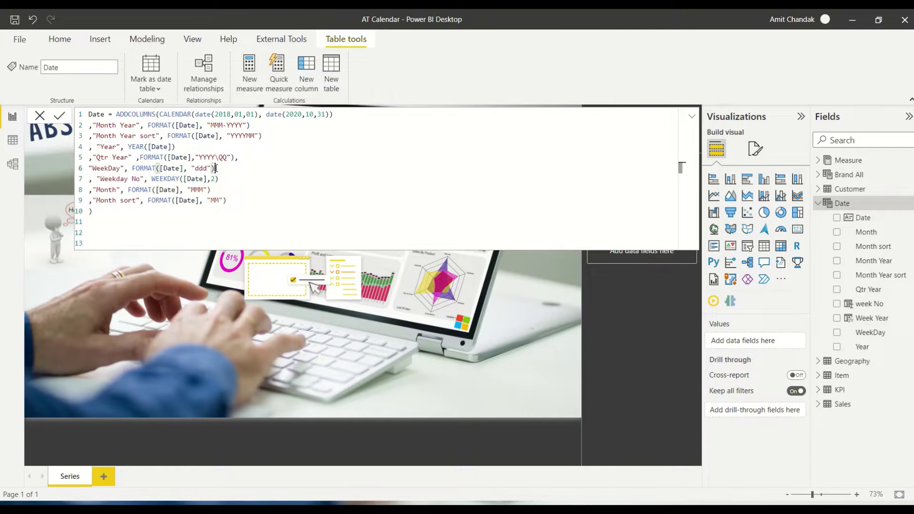
left_click(13, 141)
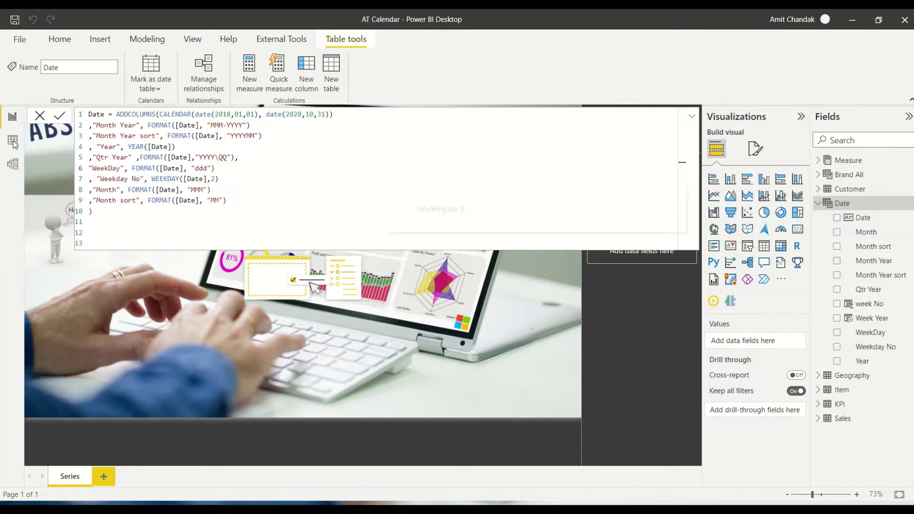
Display the Date table's rows in data view and compare the WeekDay and Weekday No columns.
left_click(13, 145)
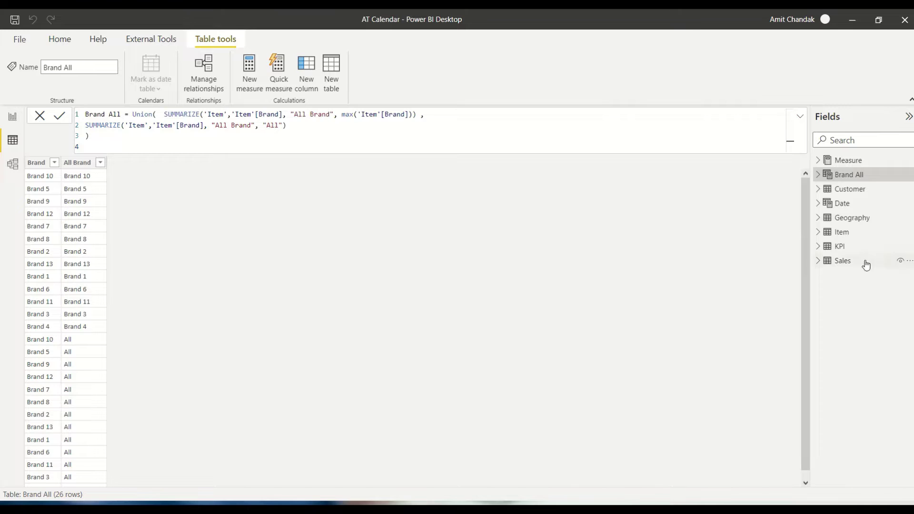
left_click(840, 205)
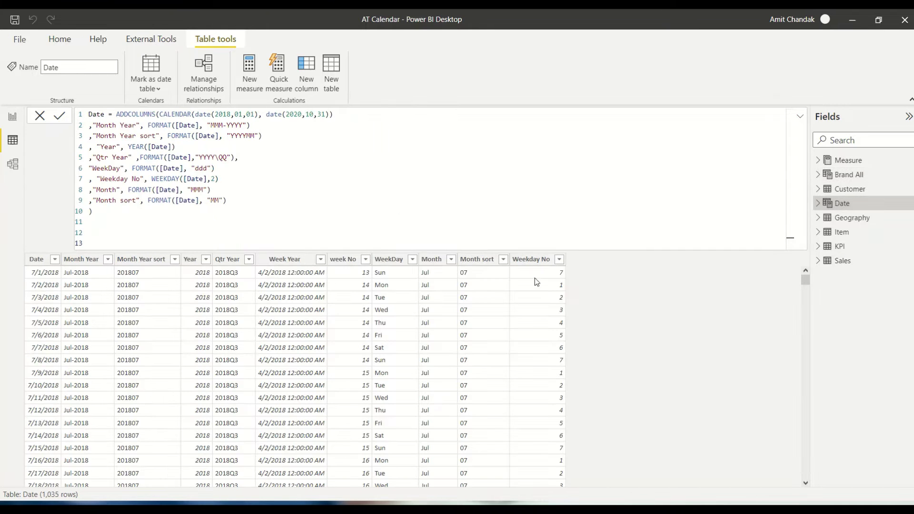
left_click(528, 259)
left_click(386, 261)
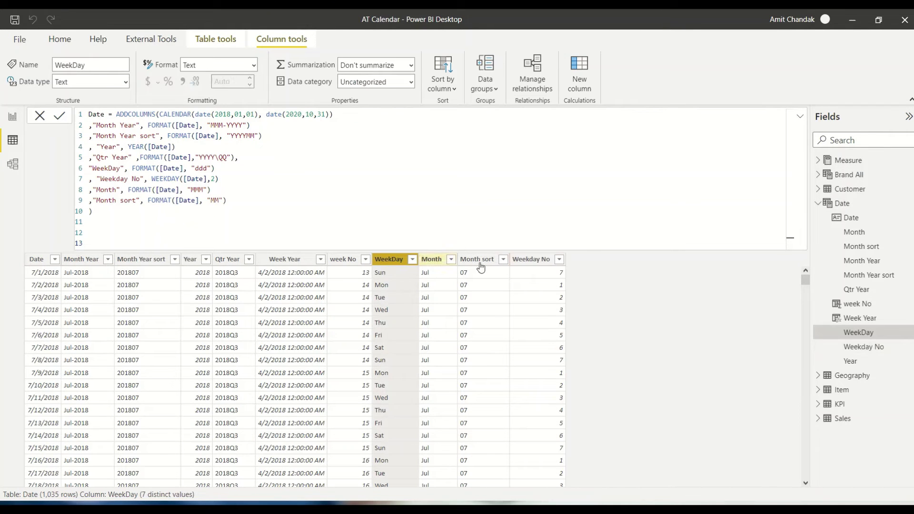
left_click(524, 266)
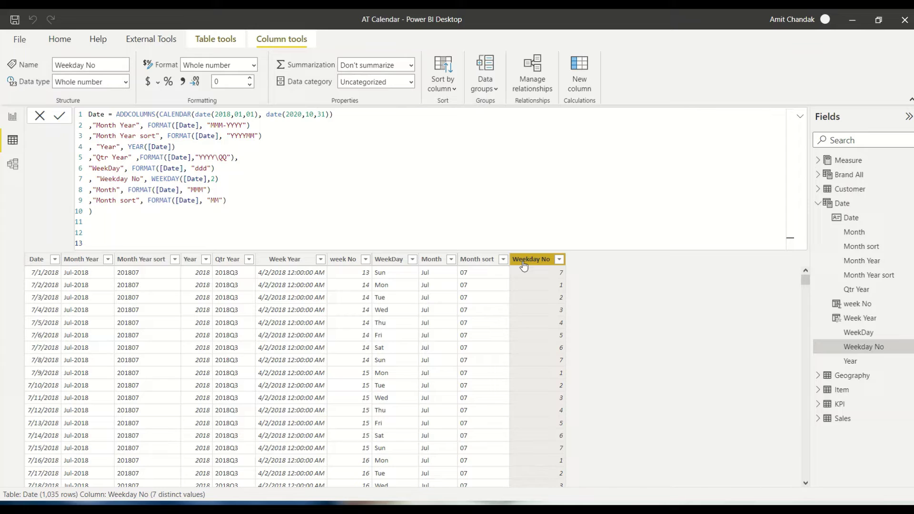
Start another column named "Wee of Month" on a new line after Month sort in the Date table definition.
left_click(234, 200)
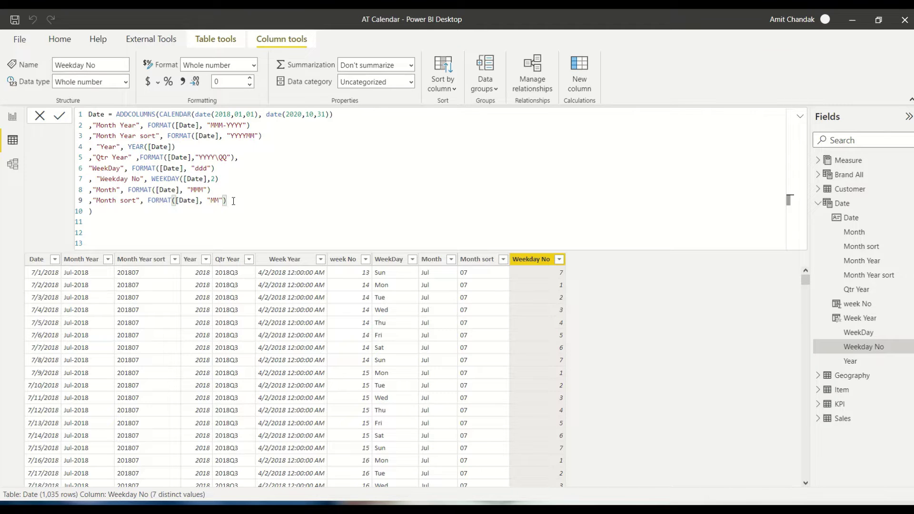
type(",")
key("shift+Return")
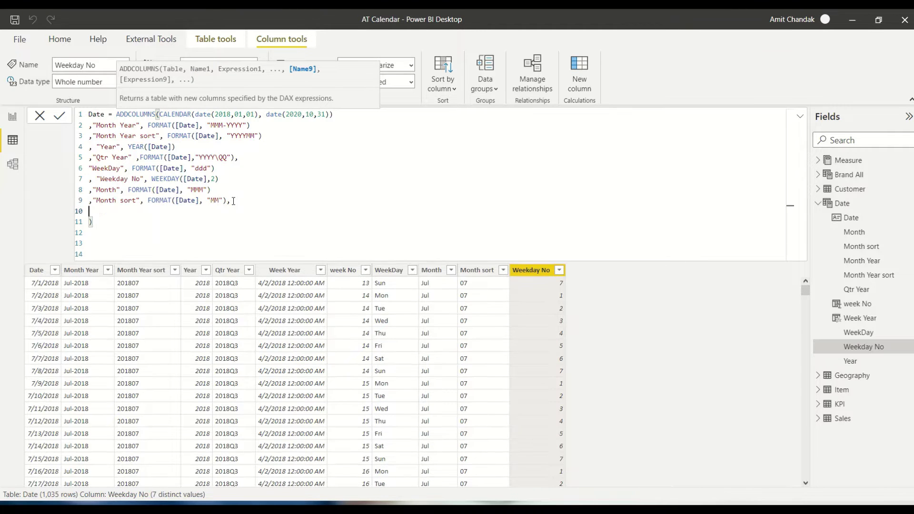
type(", \"")
left_click(240, 202)
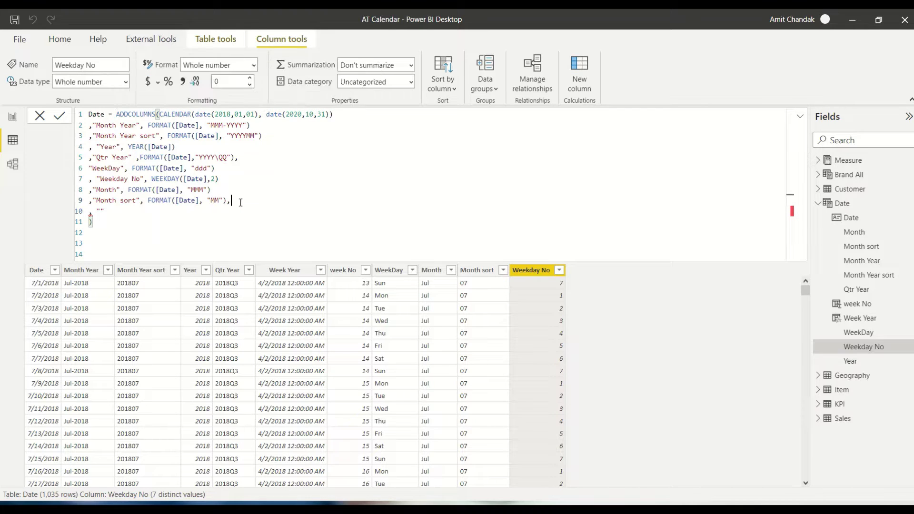
key("BackSpace")
left_click(101, 211)
type("Wee of Month\",")
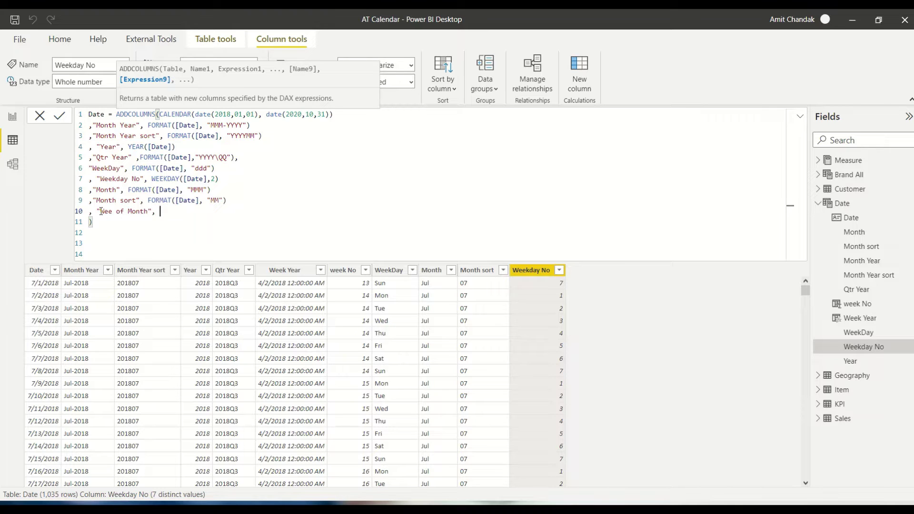
Declare the variable _month as EOMONTH([Date],0) in the "Wee of Month" column expression.
type(" var _")
type("month = eom")
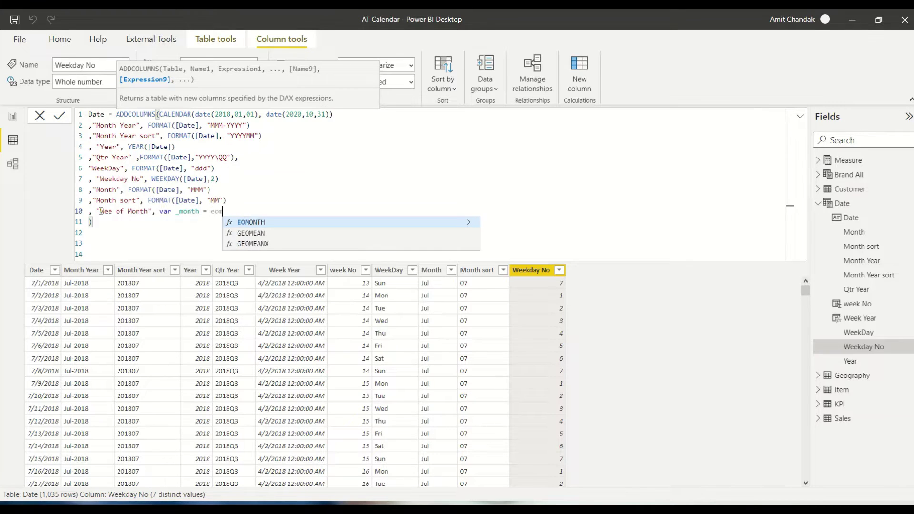
key("Tab")
type("[D")
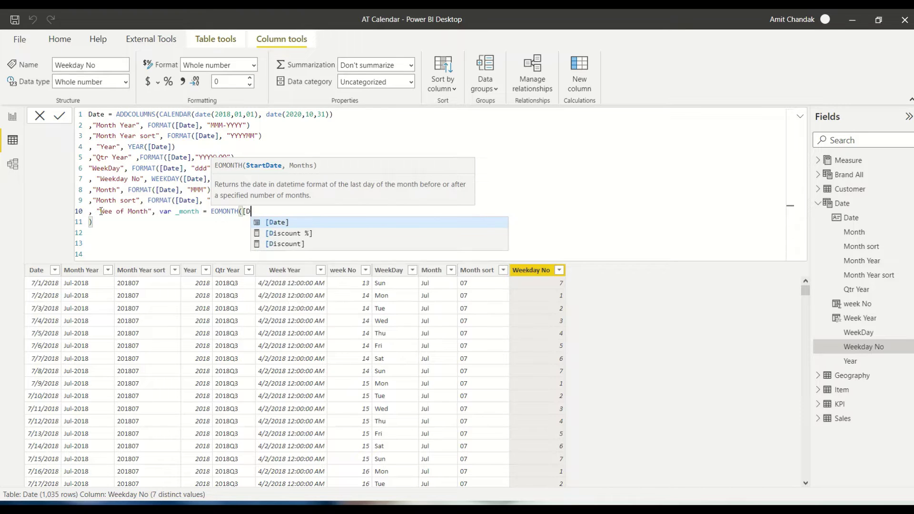
type("ate],0)")
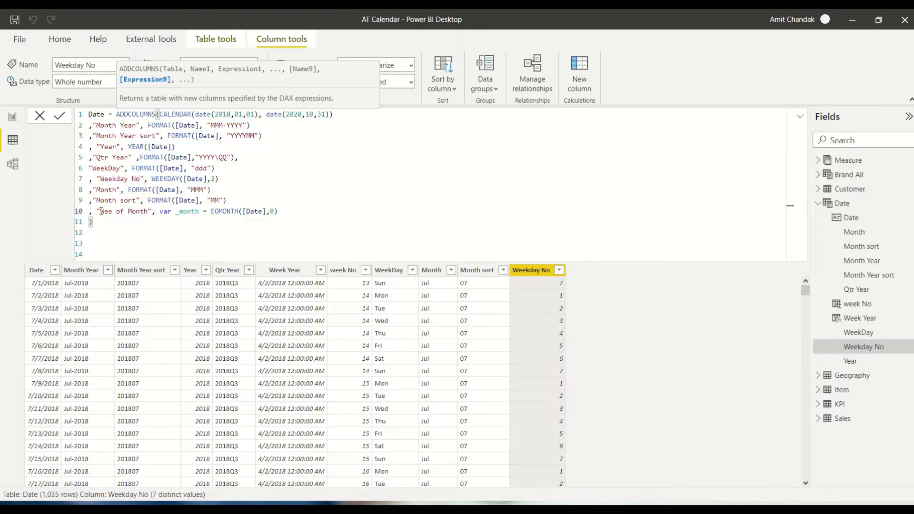
Correct the column name "Wee of Month" to "Week of Month" and add an indented line below its _month variable.
key("shift+Return")
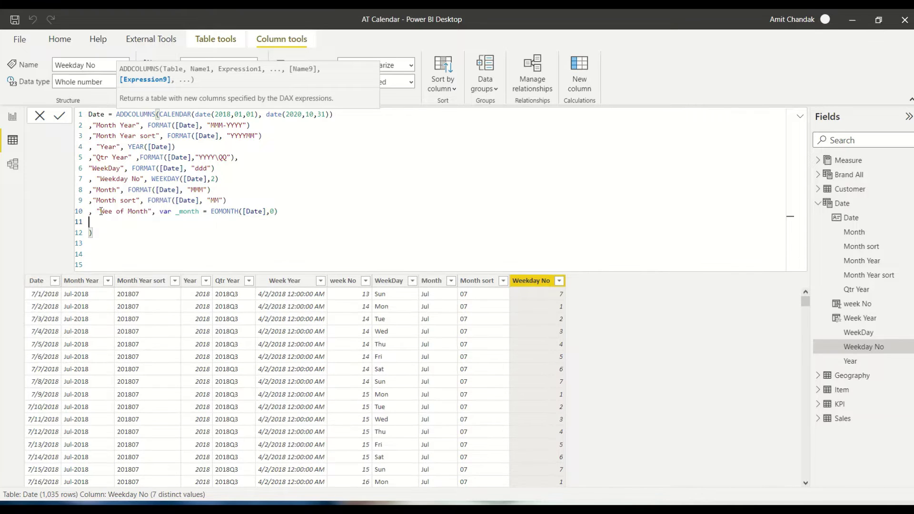
key("Tab")
key("Tab")
left_click(114, 212)
type("k")
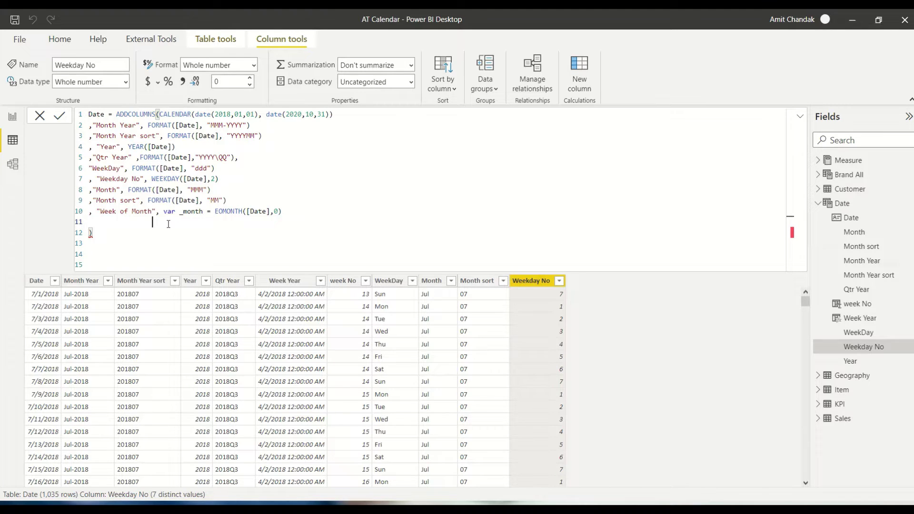
Start declaring the variable _minWeek as Minx(filter( in the Week of Month expression.
type("var _minWeek = Mix(")
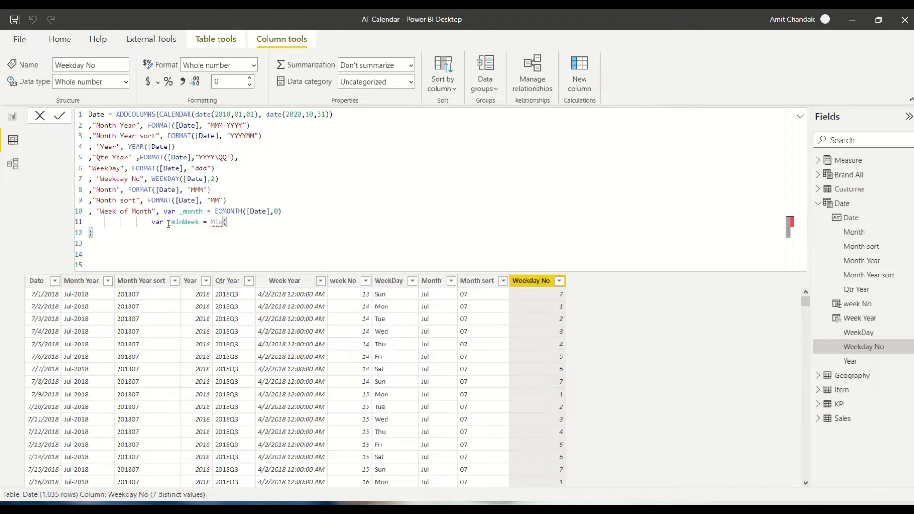
key("BackSpace")
key("BackSpace")
type("nx")
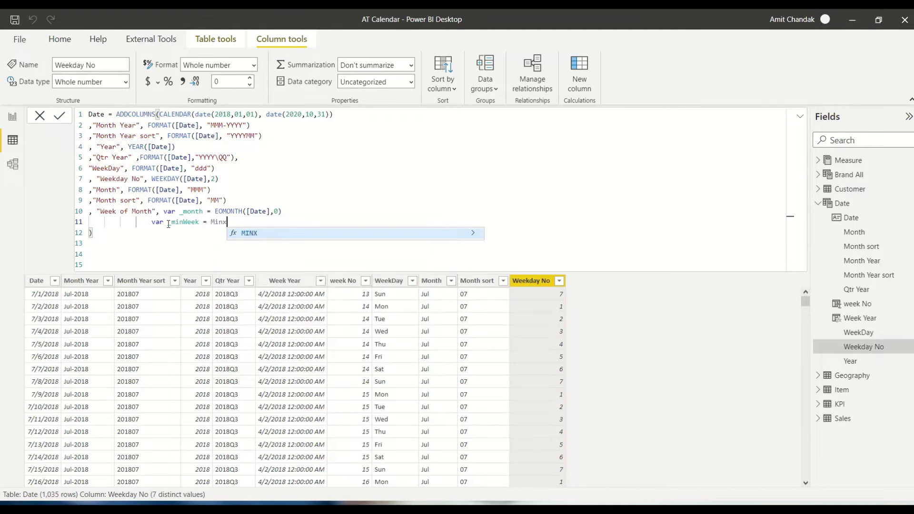
type("(filter(")
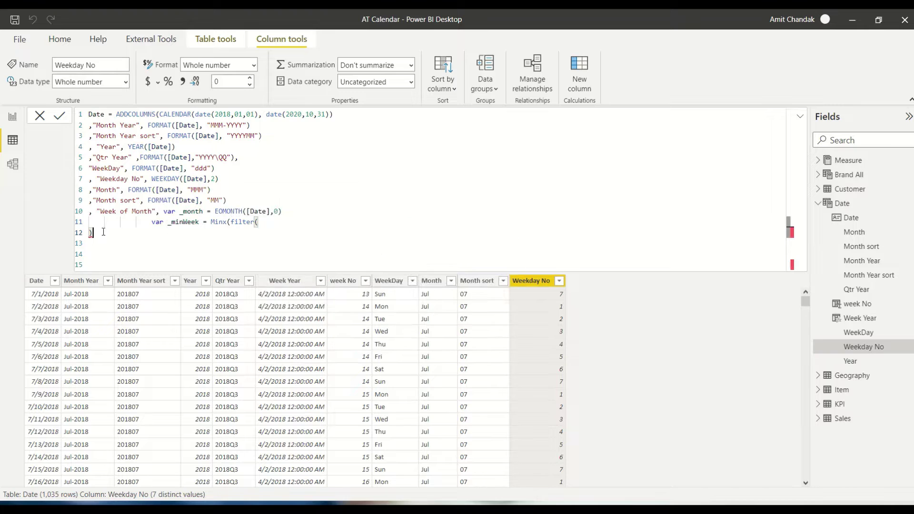
Cut the CALENDAR expression out of ADDCOLUMNS, keeping a copy, and put _tab in its place as the table argument.
left_click_drag(103, 231, 160, 115)
key("ctrl+c")
key("BackSpace")
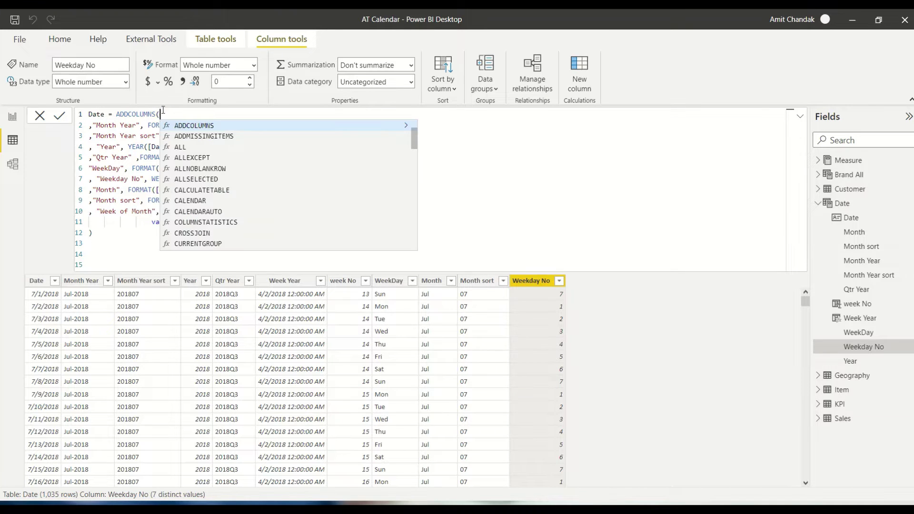
type("_tab")
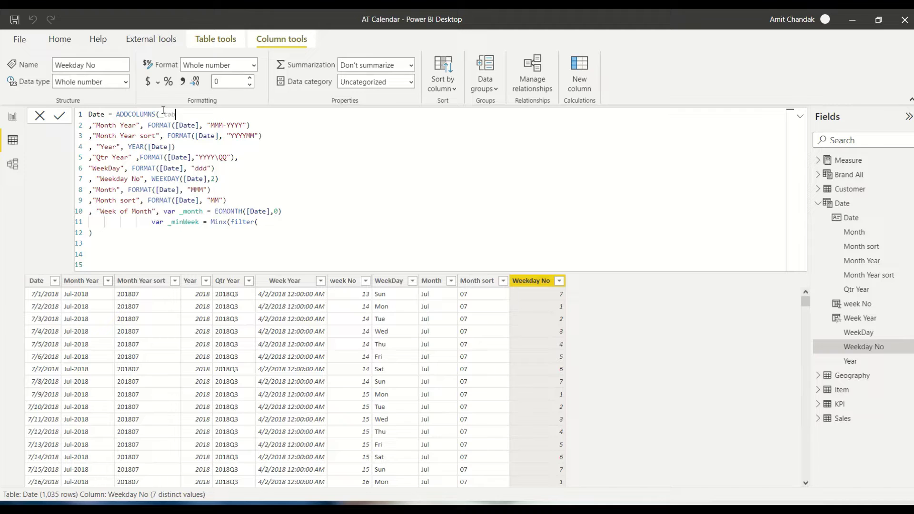
type(",")
Insert lines above ADDCOLUMNS and declare the variable _tab as CALENDAR(date(2018,01,01), date(2020,10,31)) there.
left_click(118, 114)
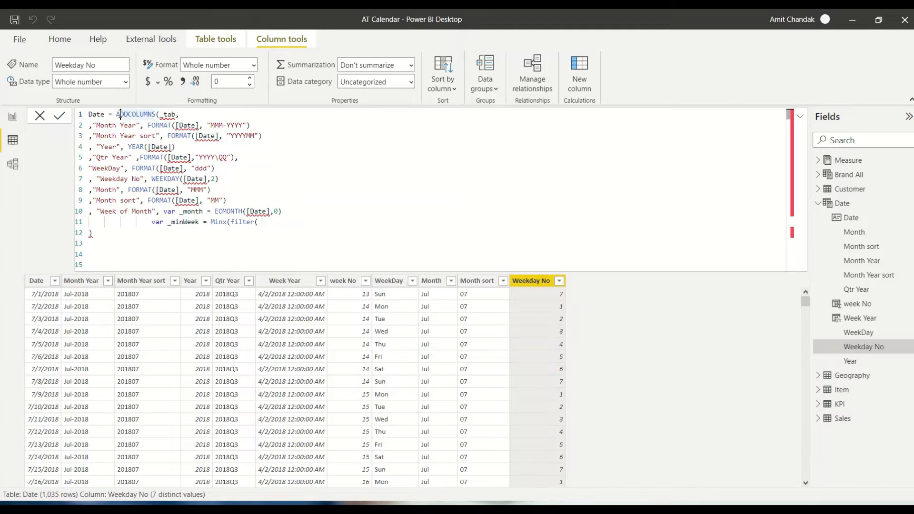
key("shift+Return")
key("shift+Return")
key("shift+Return")
key("Up")
key("Up")
key("Up")
key("End")
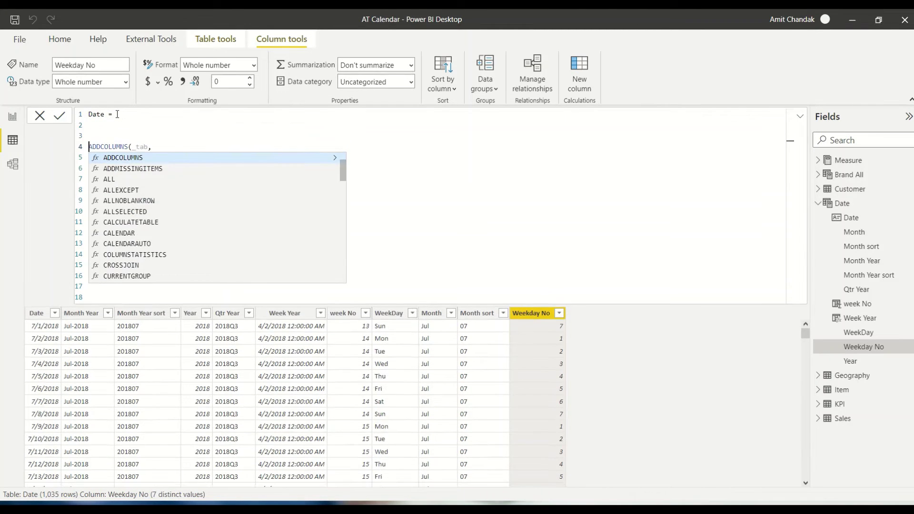
key("Escape")
left_click(99, 124)
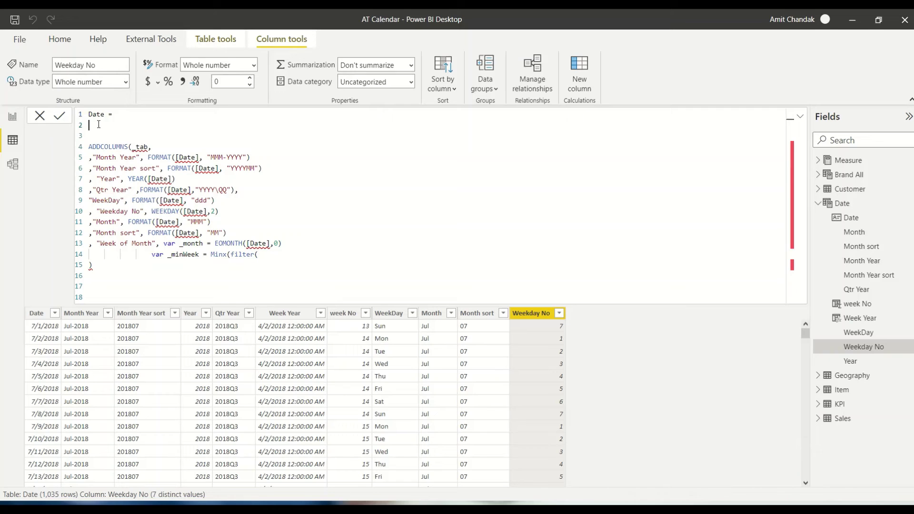
type("var _tab =")
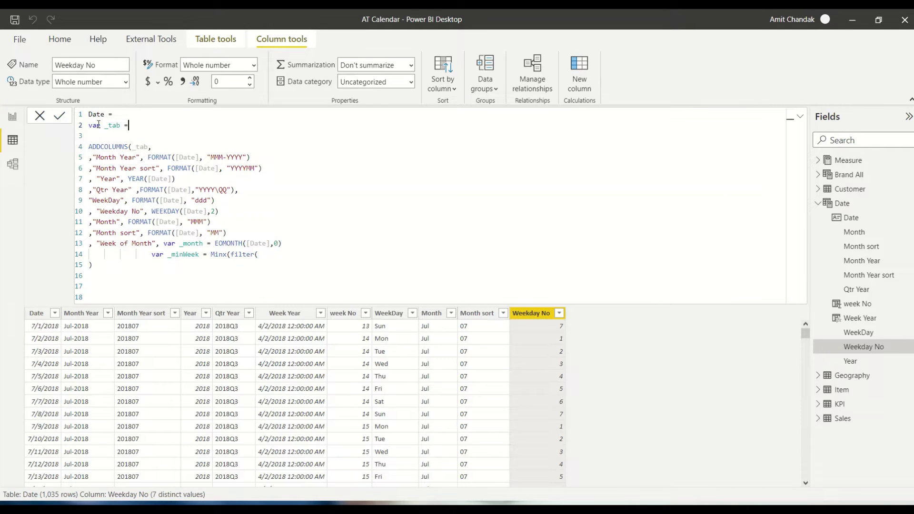
key("ctrl+v")
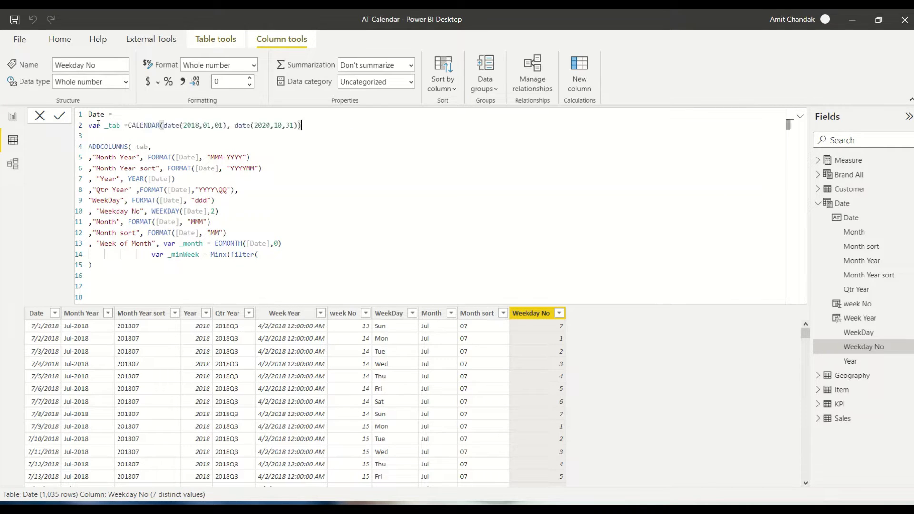
Add return between the _tab declaration and ADDCOLUMNS, and delete the surplus comma after _tab.
left_click(102, 140)
type("return")
left_click(279, 257)
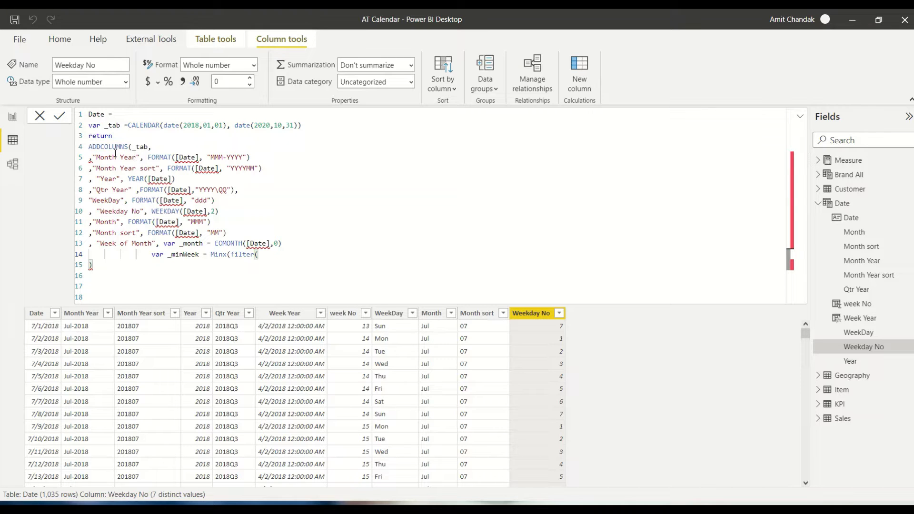
left_click(152, 147)
key("BackSpace")
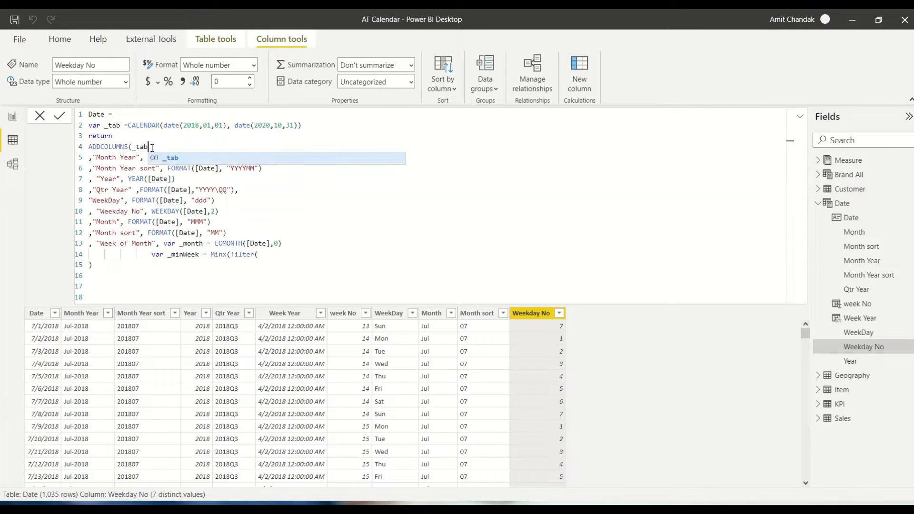
Give the filter in _minWeek the table _tab and begin its condition with a copy of EOMONTH([Date],0).
left_click(278, 253)
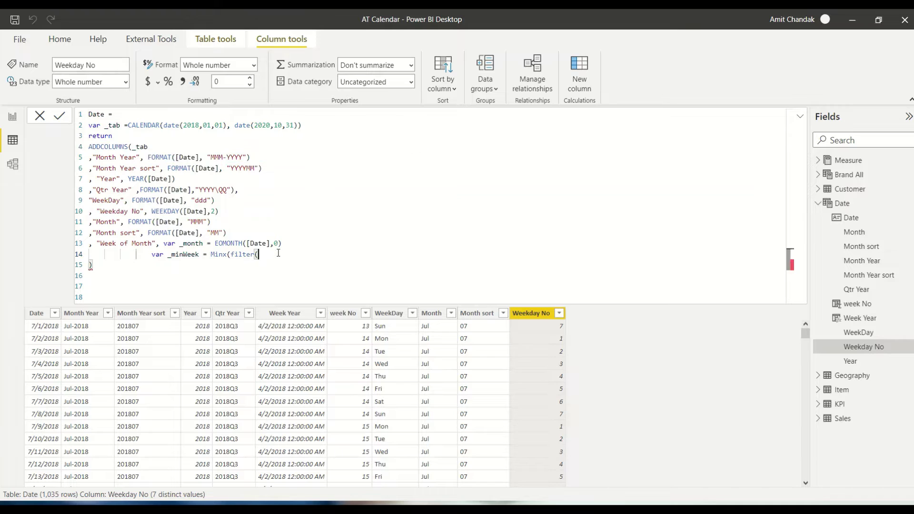
type("_atb")
key("BackSpace")
key("BackSpace")
key("BackSpace")
type("tab,")
left_click_drag(284, 243, 215, 243)
key("ctrl+c")
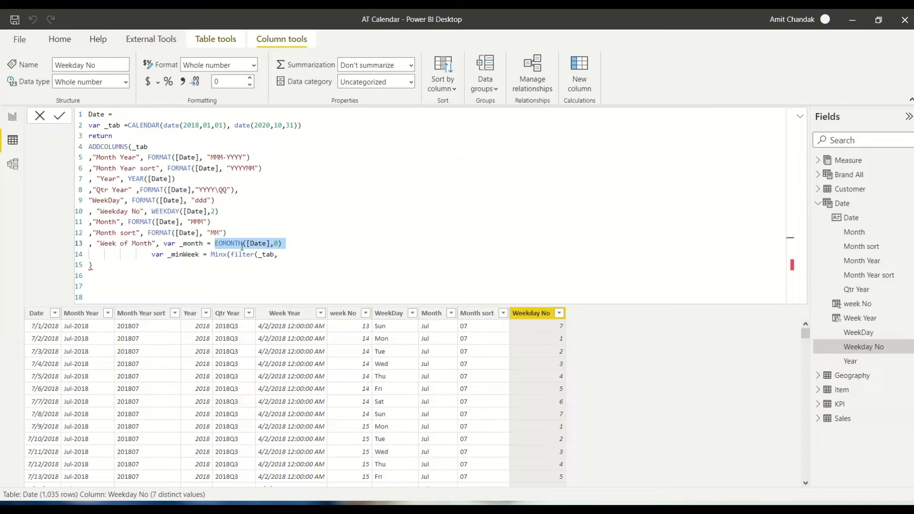
left_click(288, 254)
key("ctrl+v")
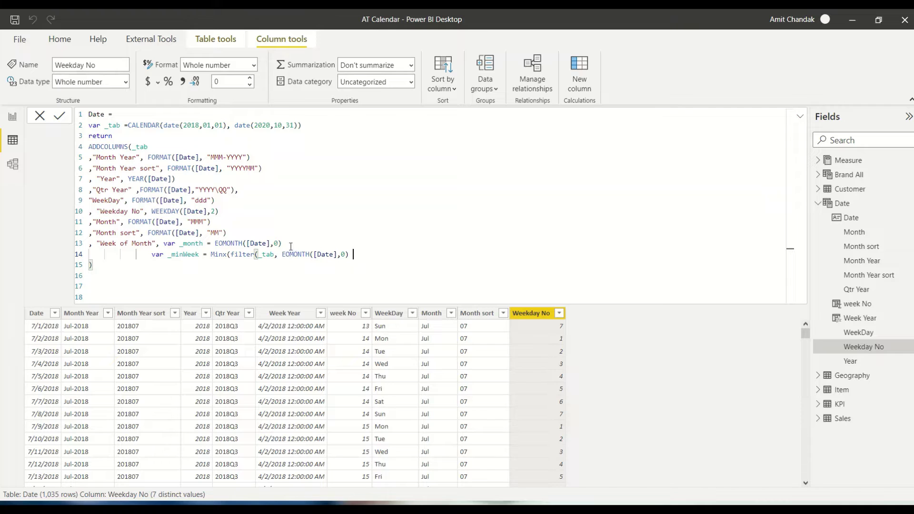
Complete the filter condition by comparing EOMONTH([Date],0) with _month, and close the filter function.
double_click(195, 244)
key("ctrl+c")
left_click(361, 257)
type("=")
key("ctrl+v")
type("), ")
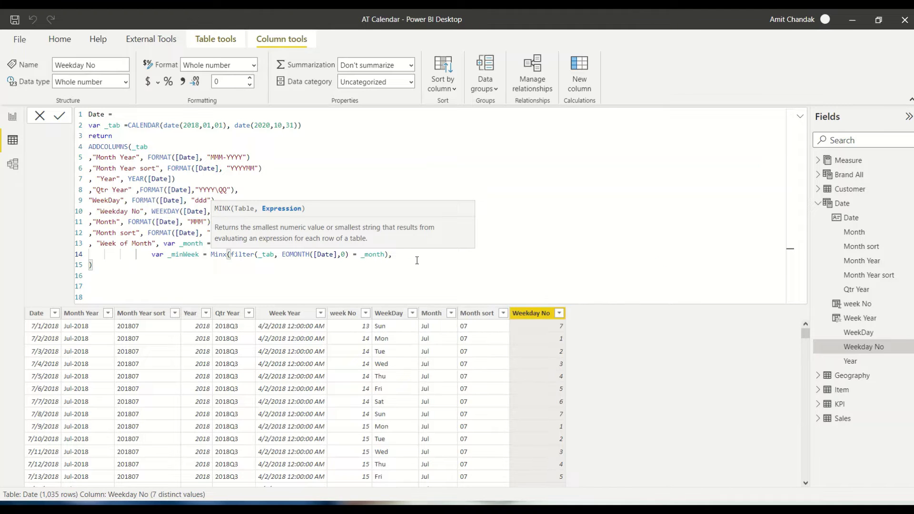
Enter [Date] as the start of the MINX expression argument in _minWeek.
type("Date")
key("BackSpace")
key("BackSpace")
key("BackSpace")
key("BackSpace")
type("[Date")
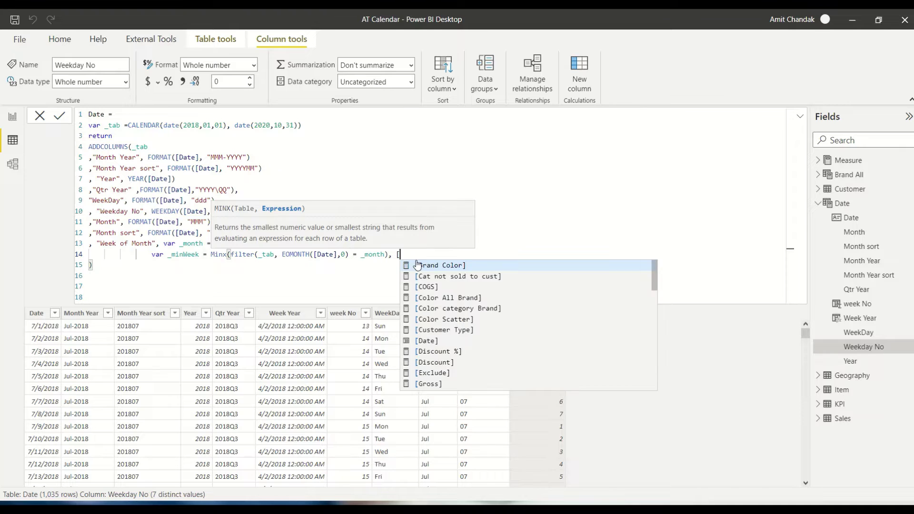
type("]")
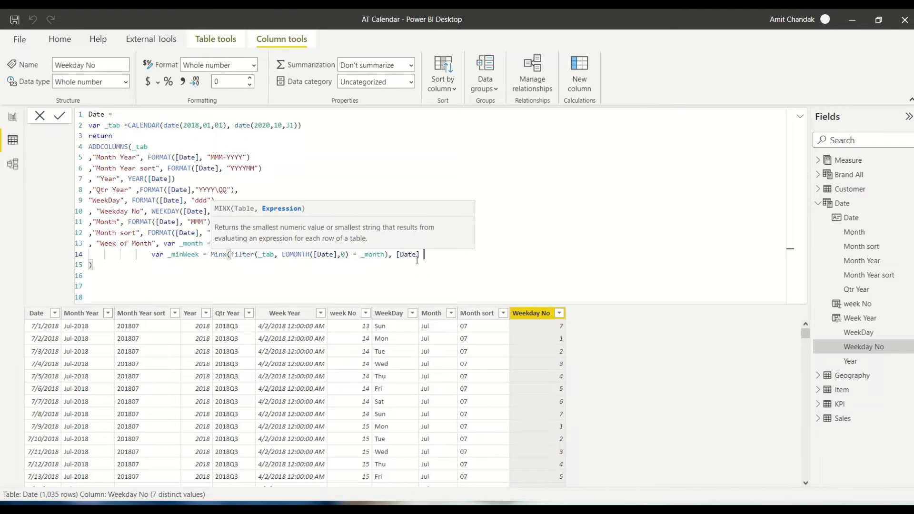
Subtract WEEKDAY([Date],2) from the date, add 1, and close the MINX function of _minWeek.
type(" -Week")
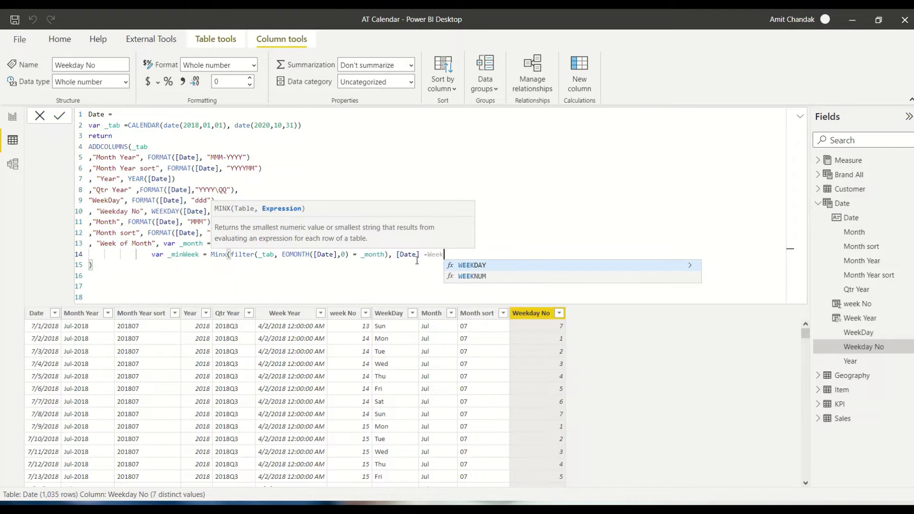
key("Tab")
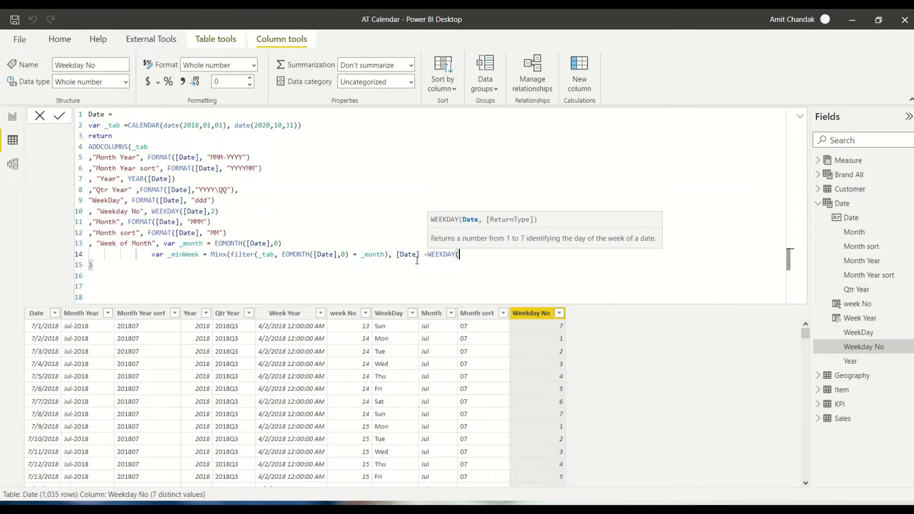
type("[")
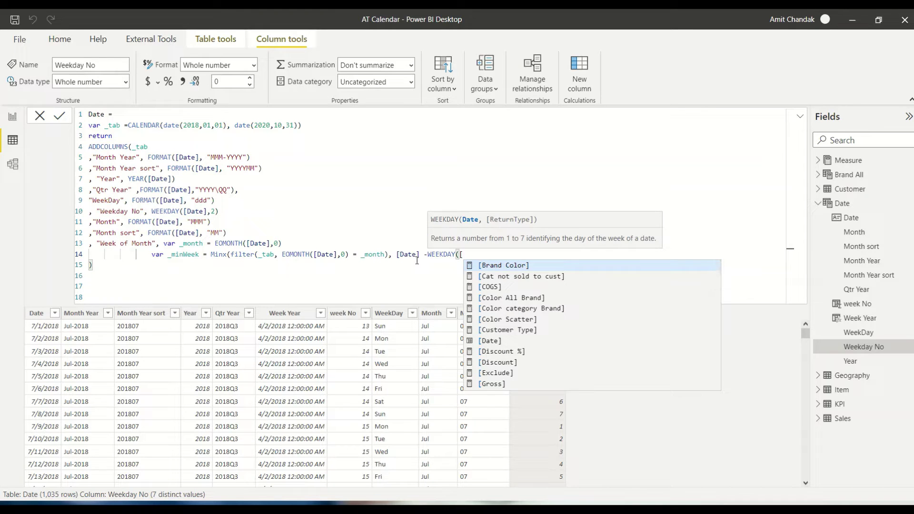
type("Da")
key("Tab")
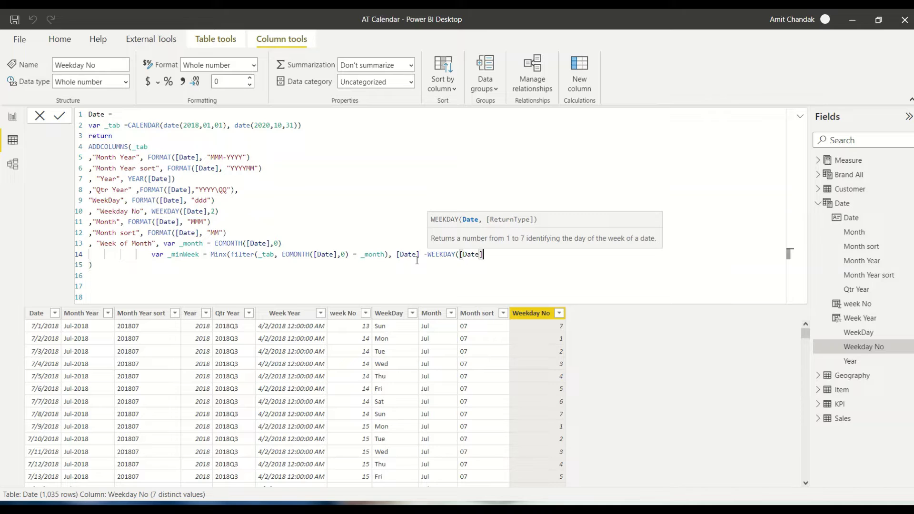
type(",2)+1")
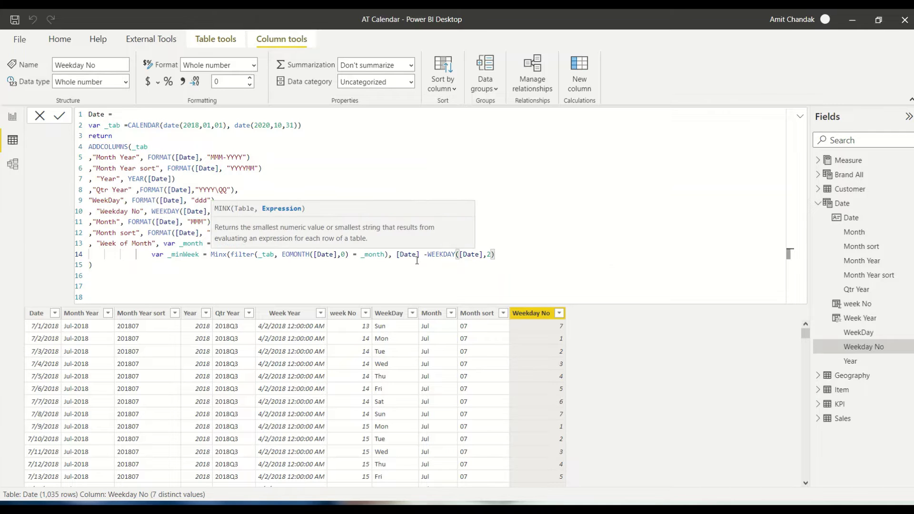
type(")")
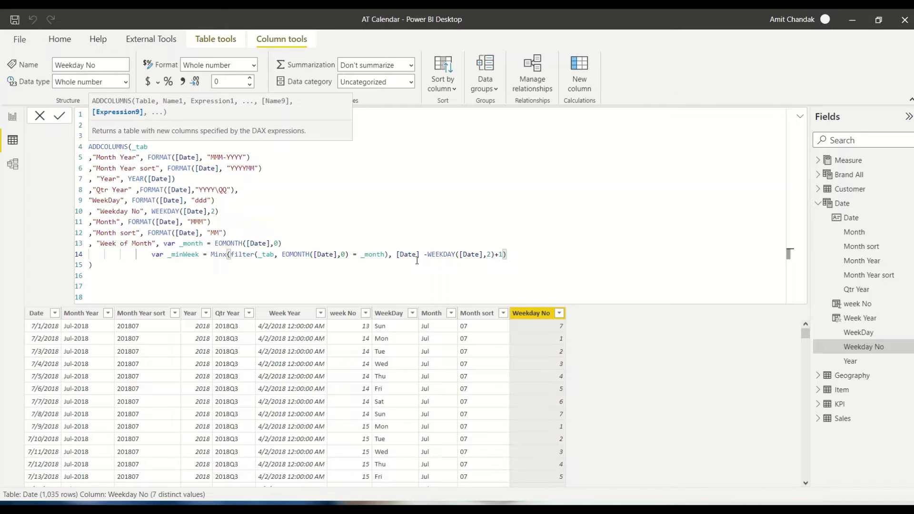
Return _minWeek on a new line of the Week of Month expression and apply the updated Date table definition.
key("Return")
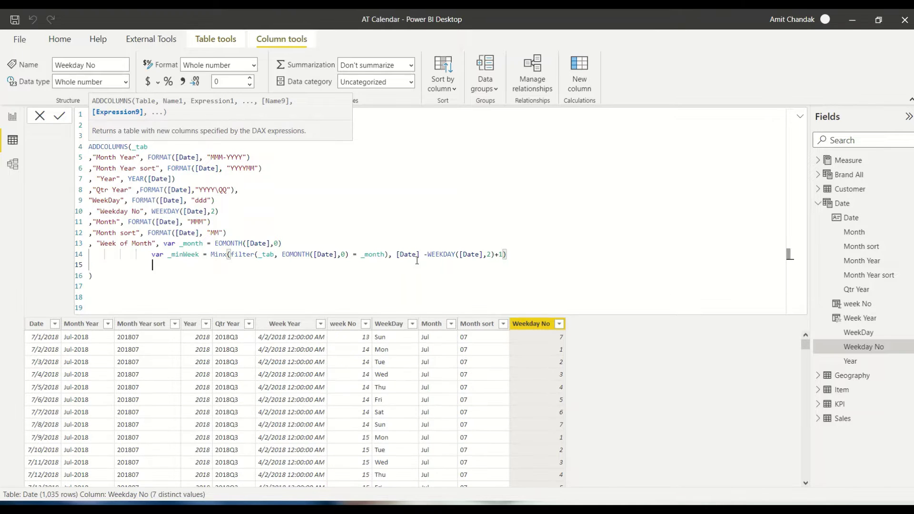
type("return _M")
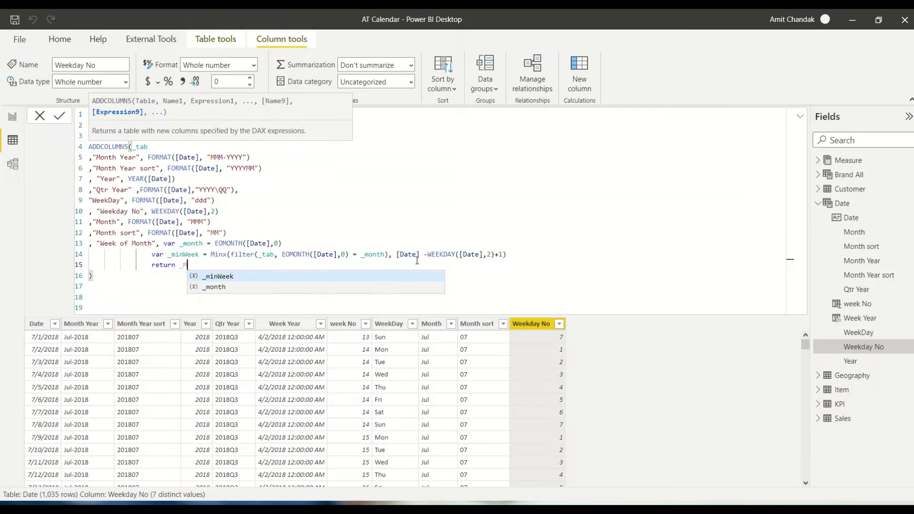
type("inWeek")
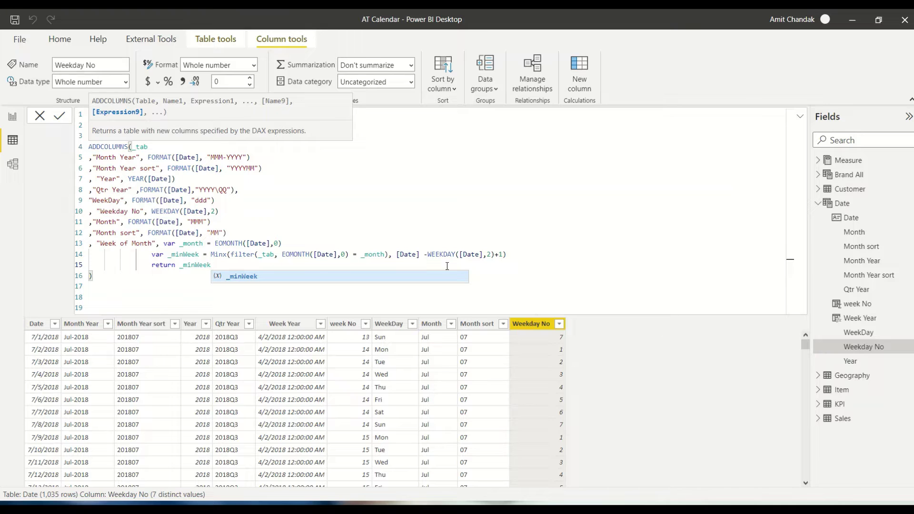
left_click(60, 116)
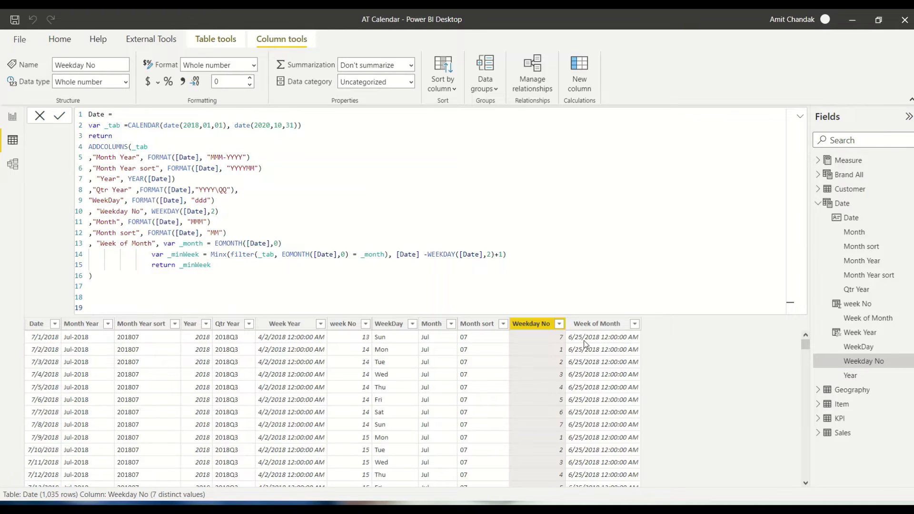
Sort the Date table by Date ascending and examine the Week of Month values around the January–February 2018 change.
left_click(55, 324)
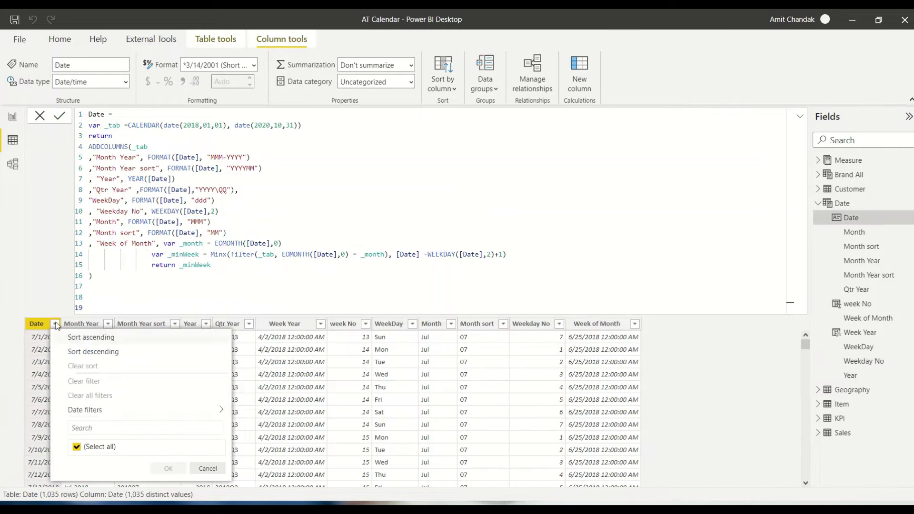
left_click(104, 149)
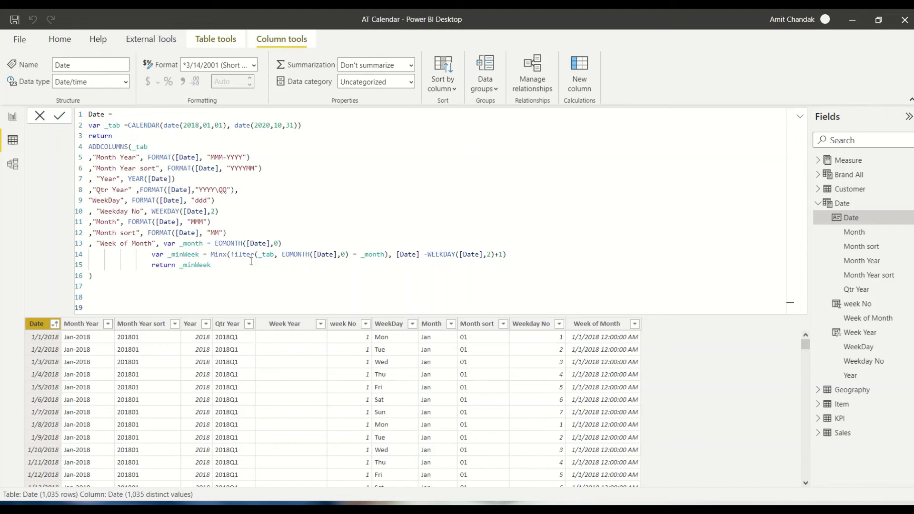
scroll(587, 428, "down", 7)
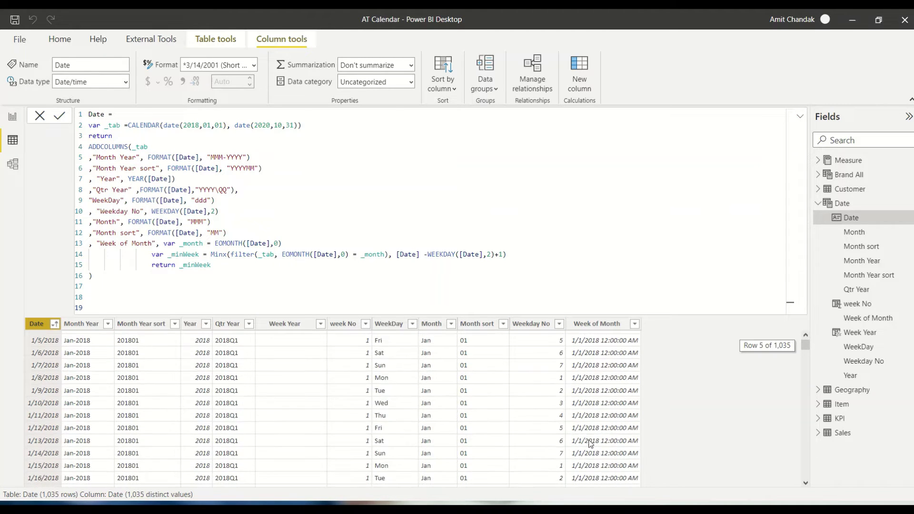
scroll(590, 444, "down", 1)
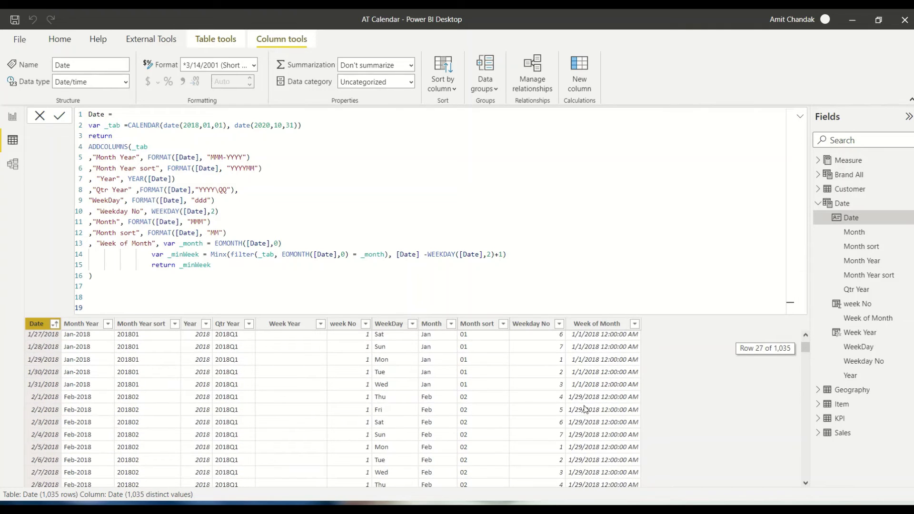
left_click(575, 401)
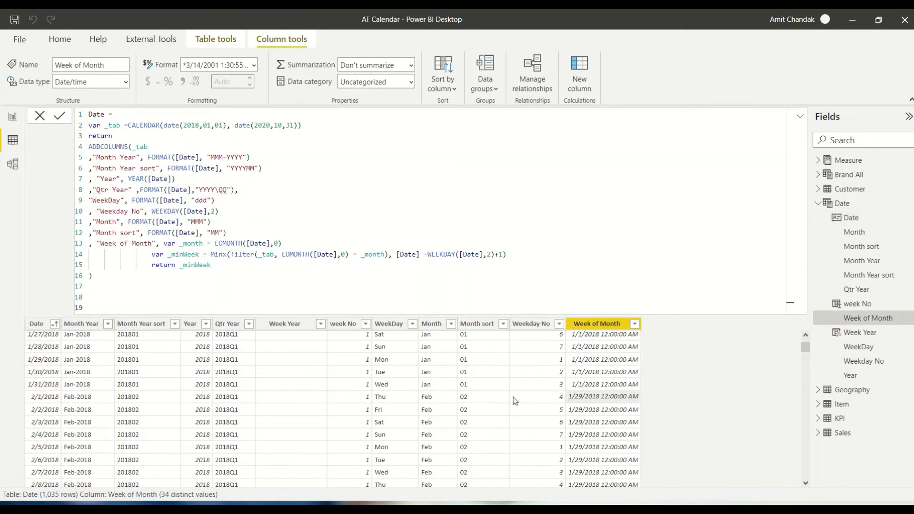
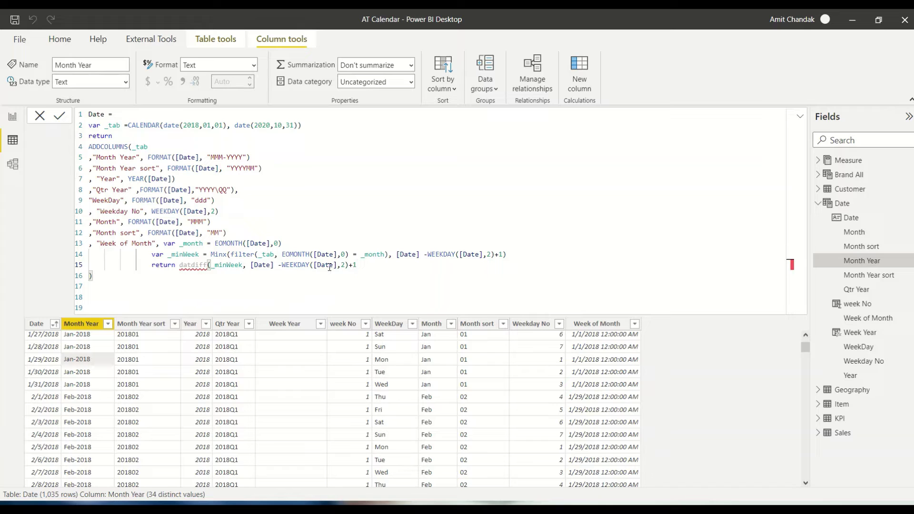
Complete the Week of Month return expression with a day interval and closing parenthesis, and correct the function name to datediff.
type(",d")
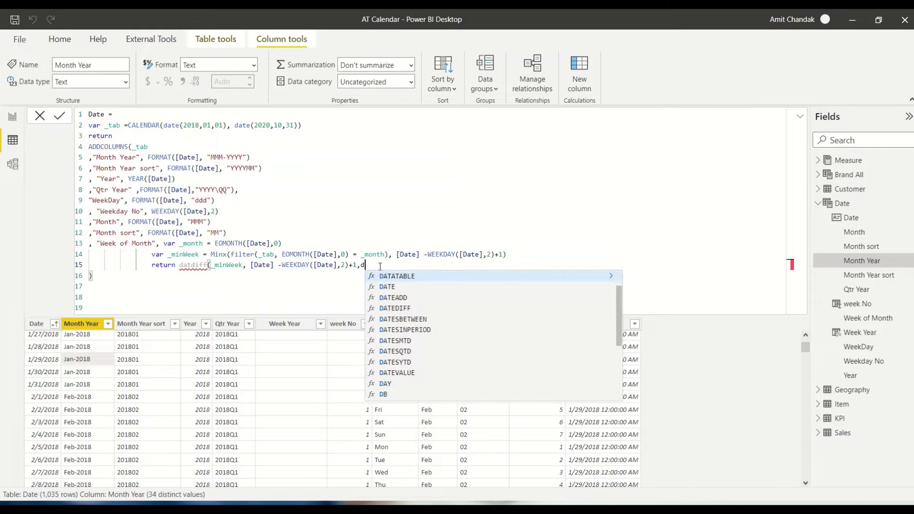
type("ay)")
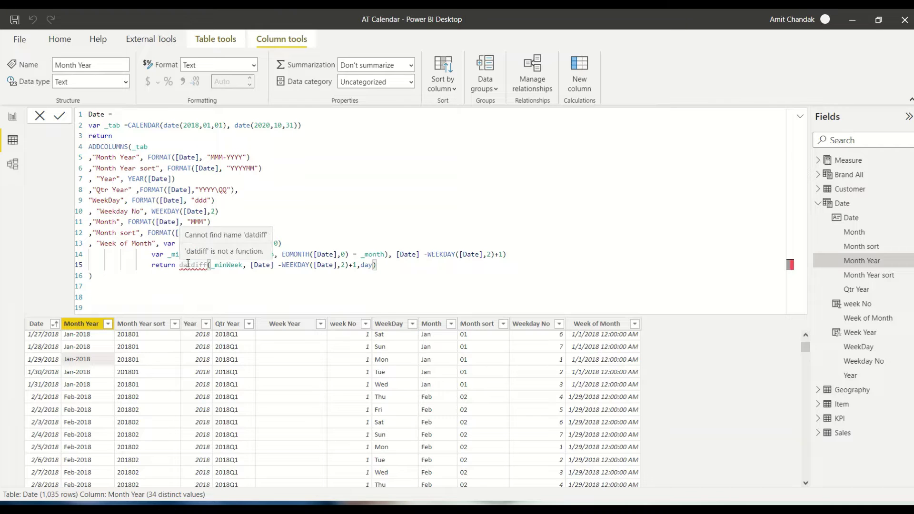
left_click(190, 265)
type("e")
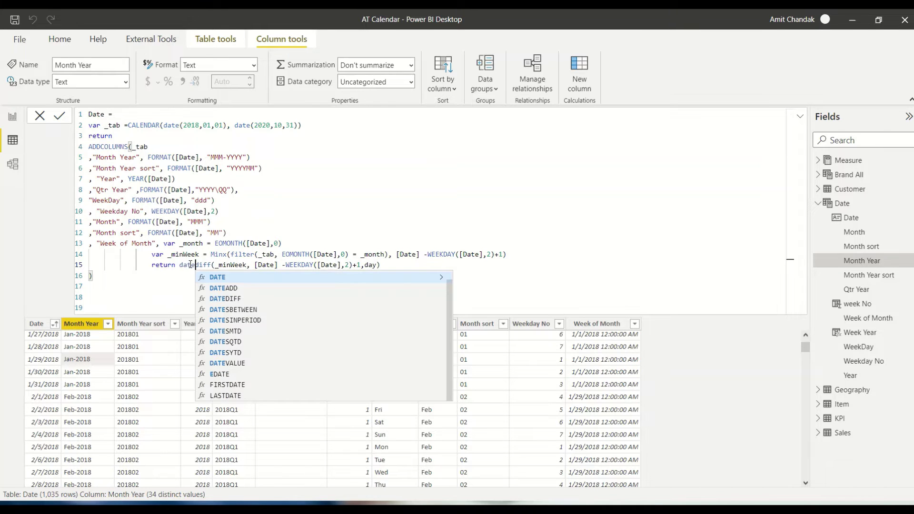
left_click(389, 267)
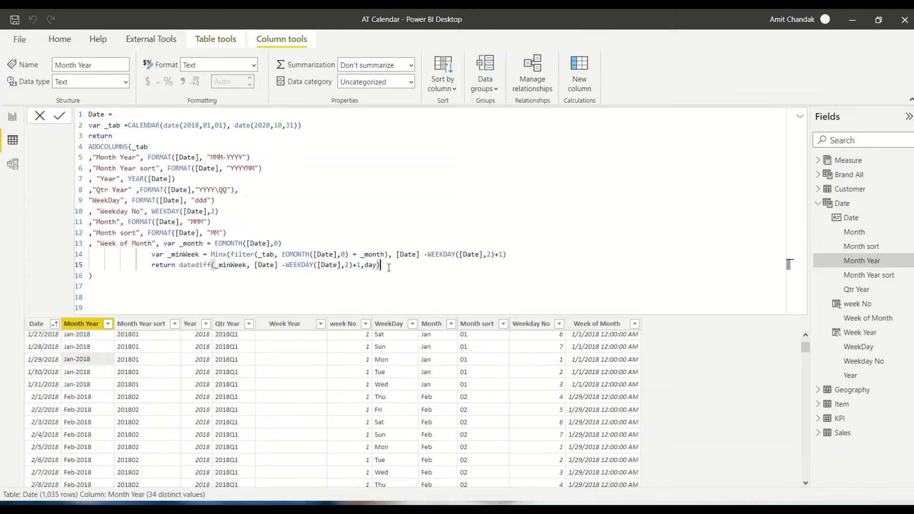
Wrap the datediff expression in a QUOTIENT function with 7 as the denominator.
left_click(179, 268)
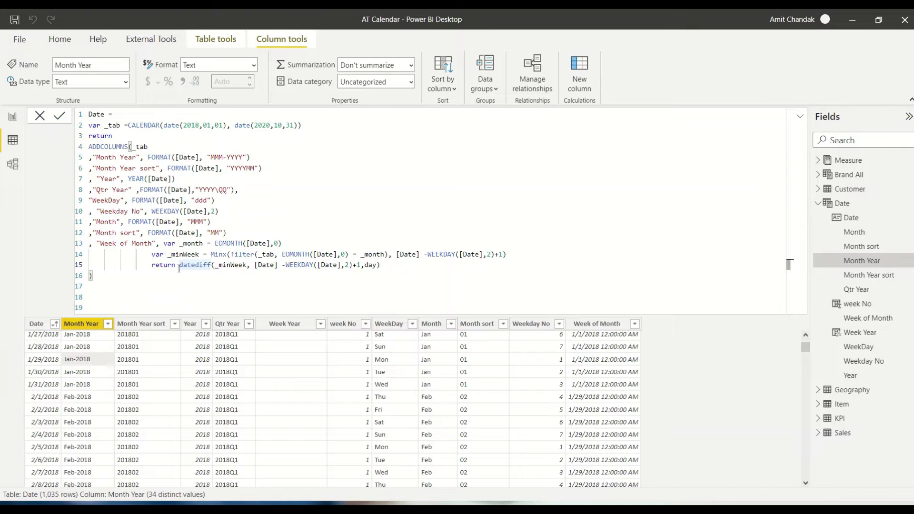
type("Qu")
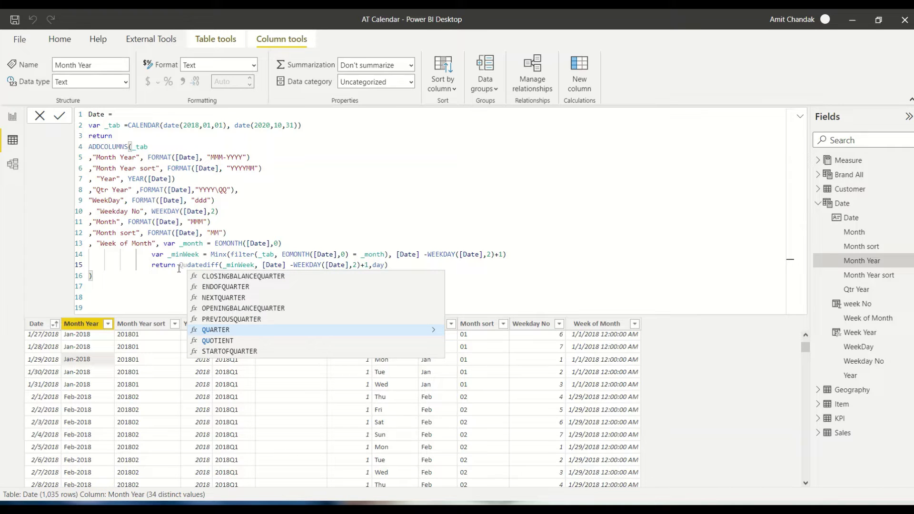
key("Down")
key("Tab")
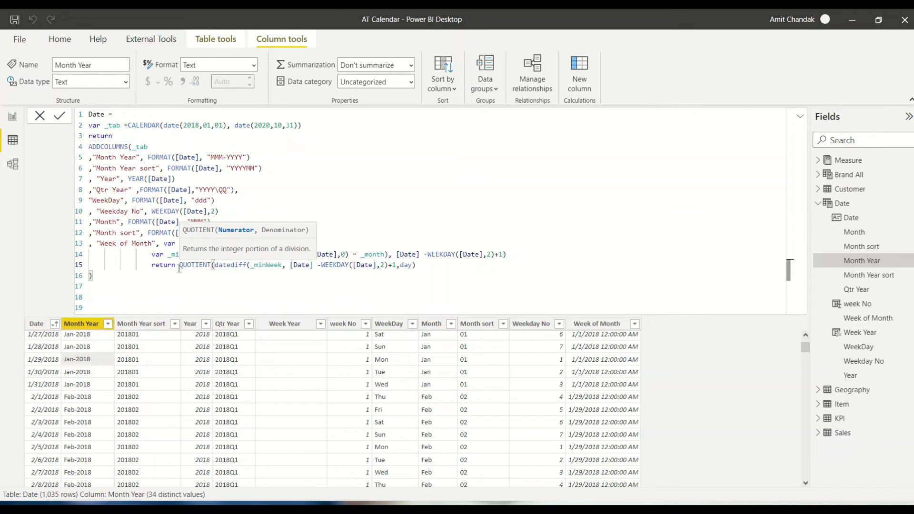
left_click(432, 268)
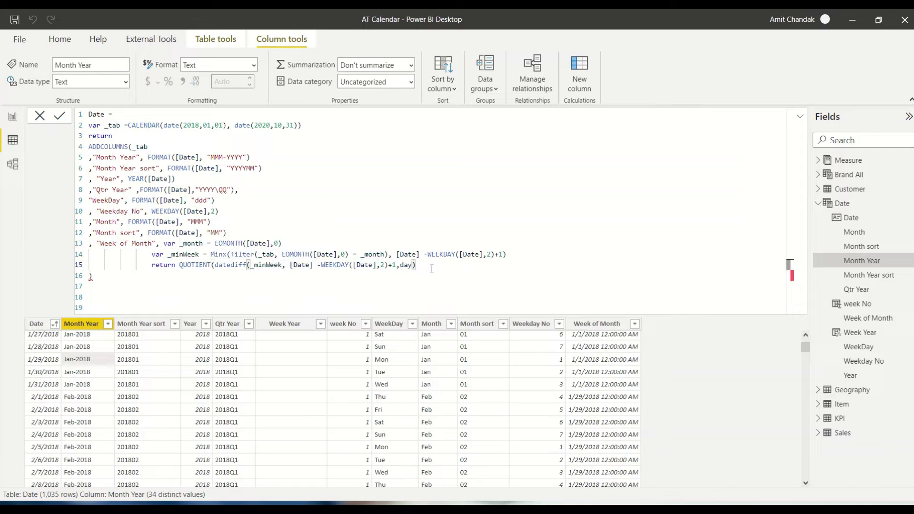
type(",7)")
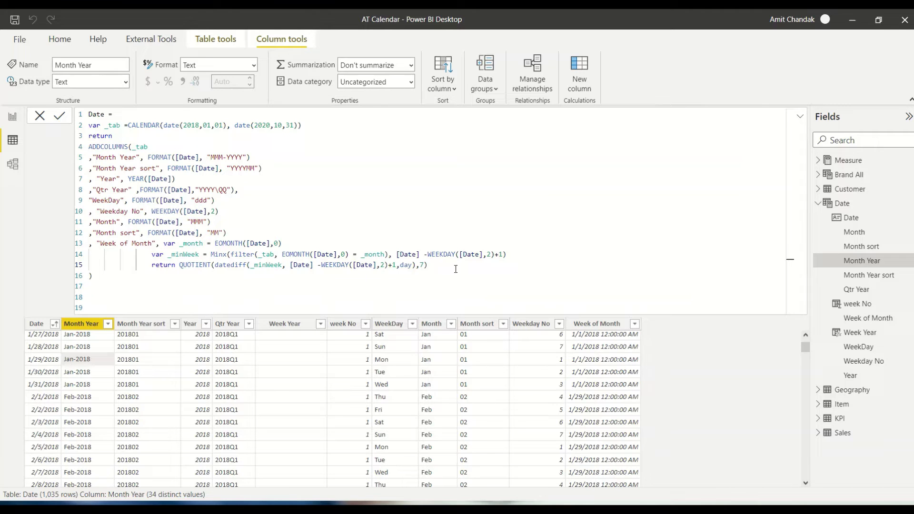
Add 1 to the QUOTIENT result, apply the Date table definition, and check the Week of Month values across January and February 2018.
left_click(438, 266)
type("+1")
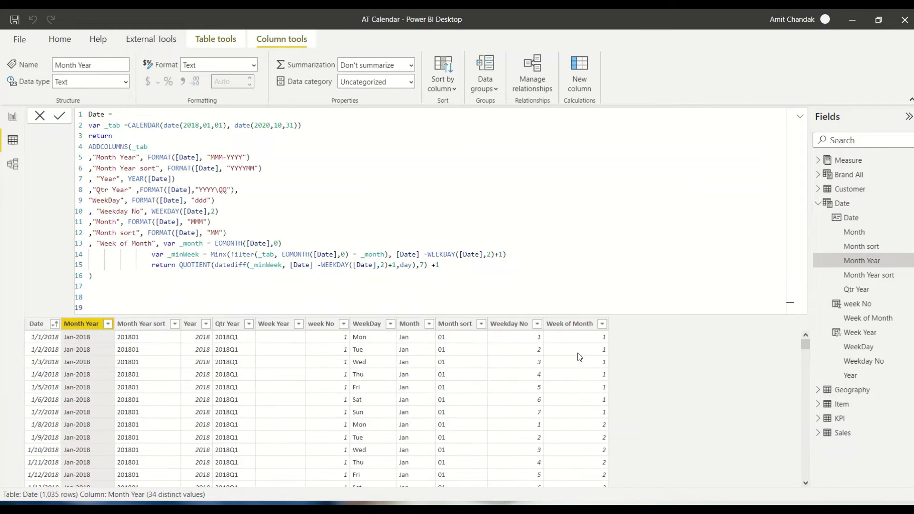
scroll(579, 357, "down", 7)
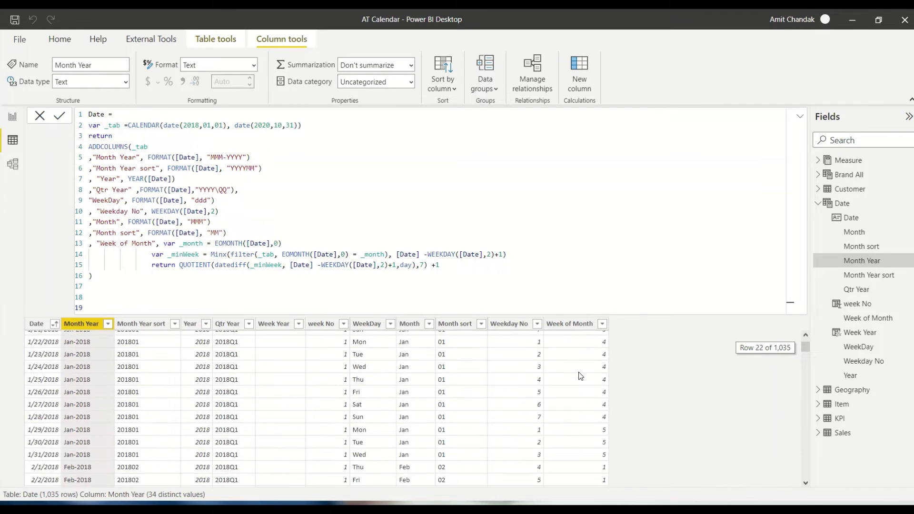
scroll(580, 376, "down", 9)
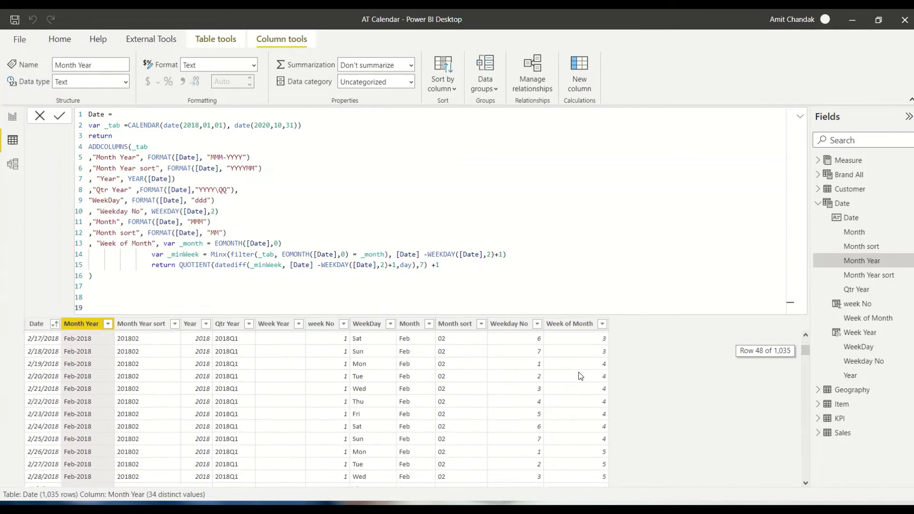
scroll(580, 376, "down", 2)
scroll(581, 376, "up", 15)
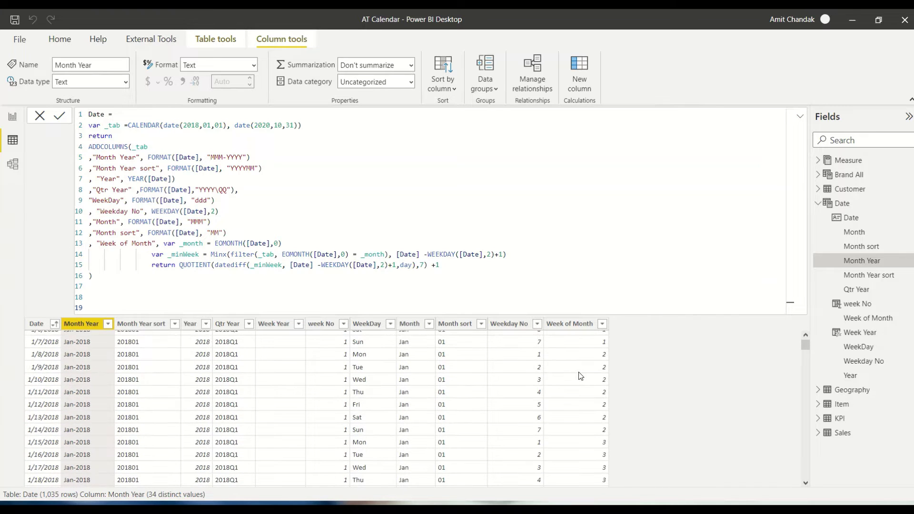
Add a new report page and insert a matrix visual that fills it except for a narrow strip along the page's top edge.
left_click(14, 116)
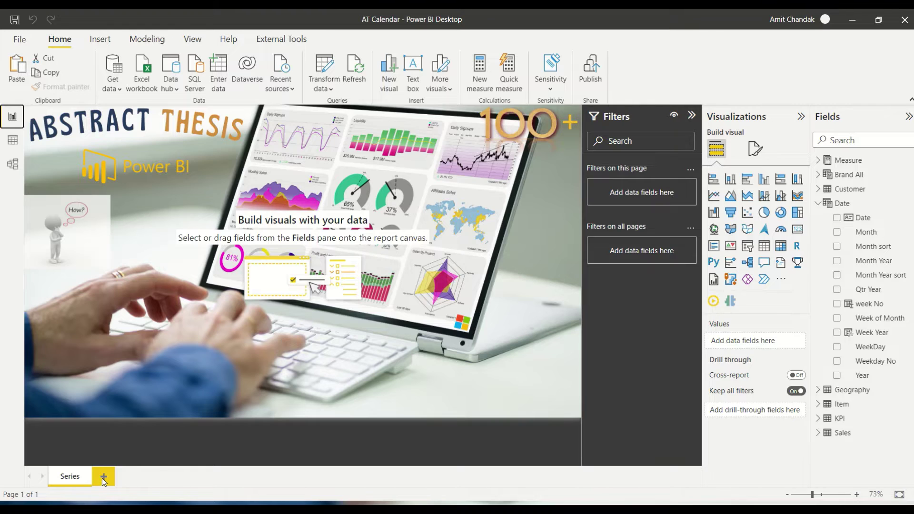
left_click(104, 480)
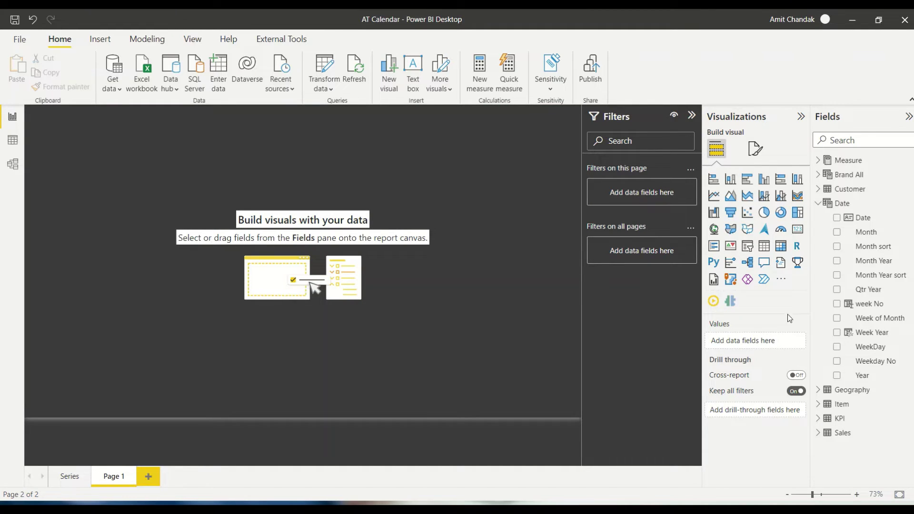
left_click(778, 245)
left_click_drag(103, 201, 99, 253)
left_click_drag(151, 279, 409, 371)
left_click_drag(481, 405, 590, 434)
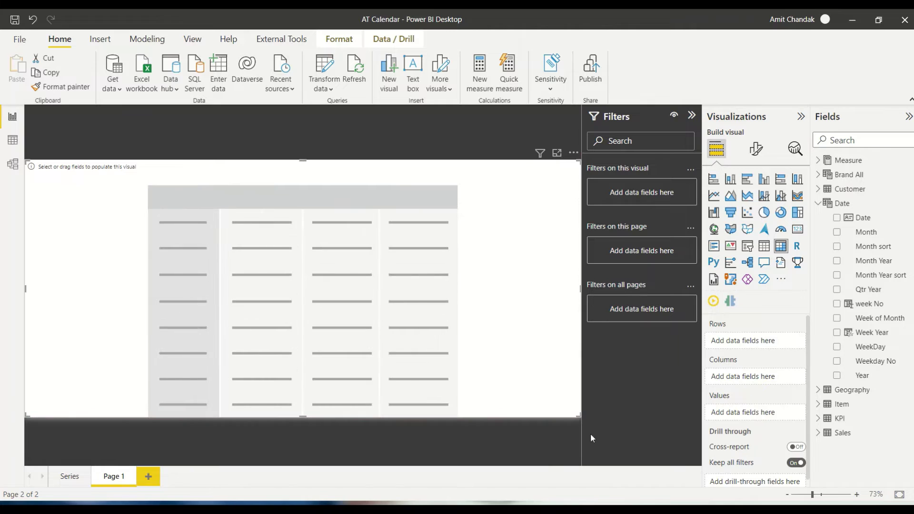
left_click_drag(578, 157, 578, 131)
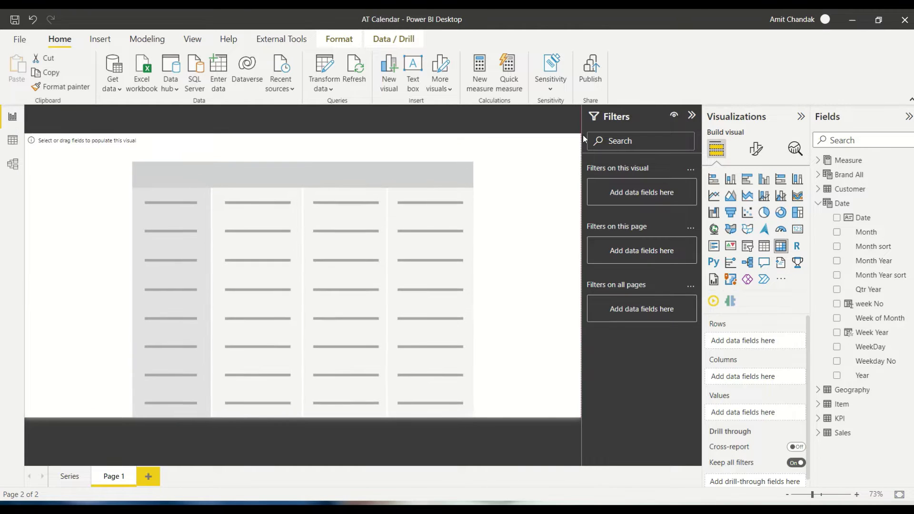
left_click(275, 131)
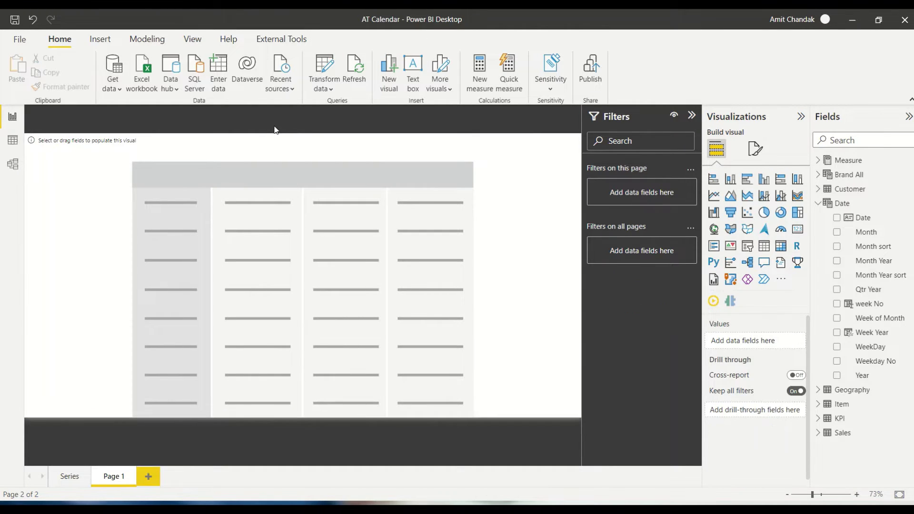
Add a compact Month Year slicer in the page's upper-left corner above the matrix and set it to the Dropdown type.
left_click(746, 249)
left_click_drag(130, 183, 87, 153)
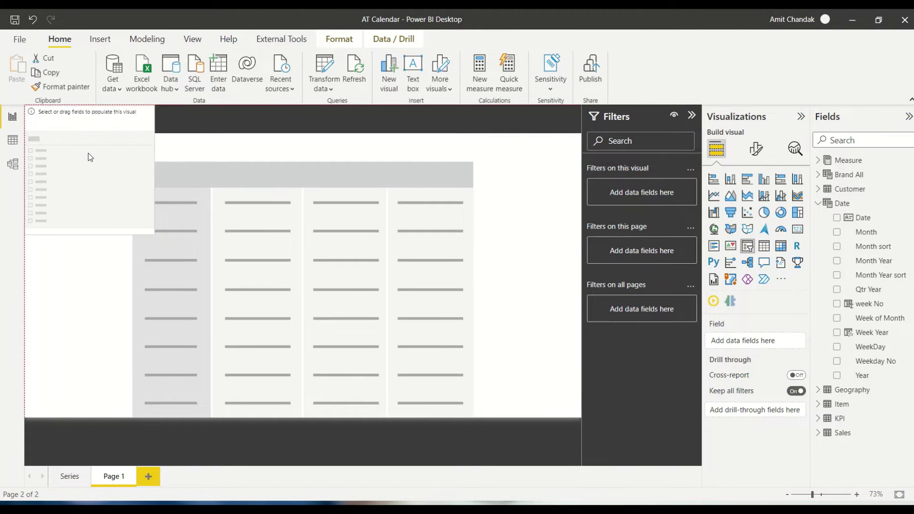
left_click_drag(152, 235, 194, 134)
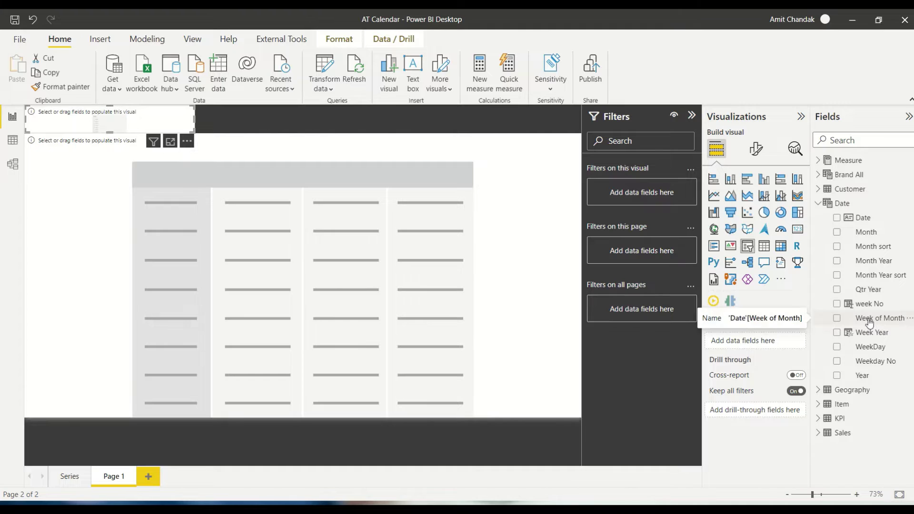
left_click_drag(876, 262, 77, 123)
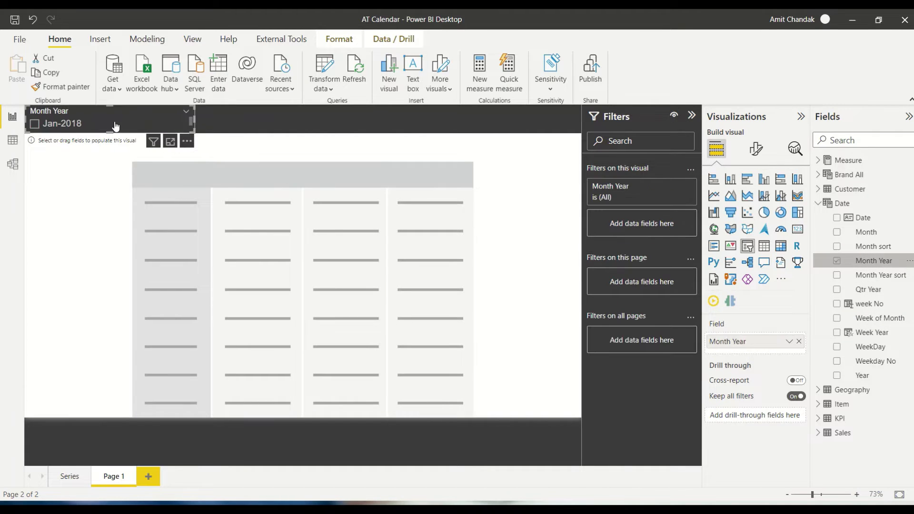
left_click(186, 113)
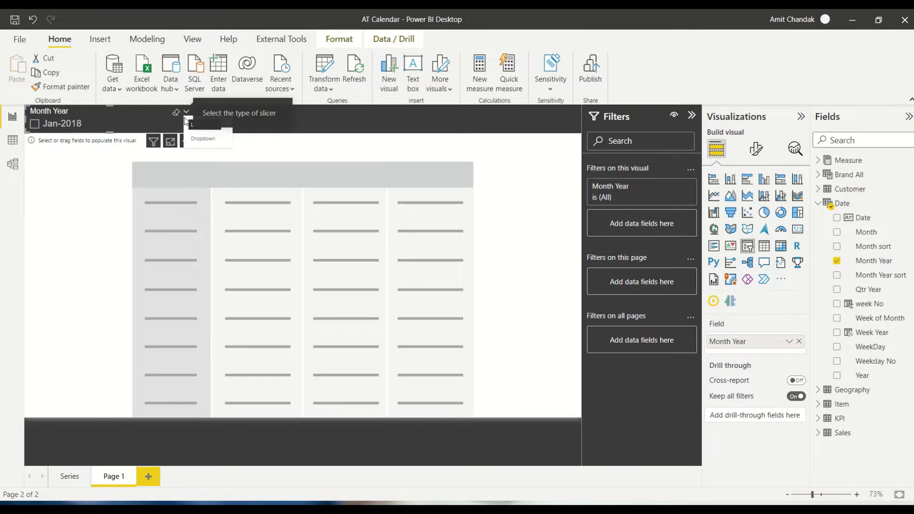
left_click(193, 143)
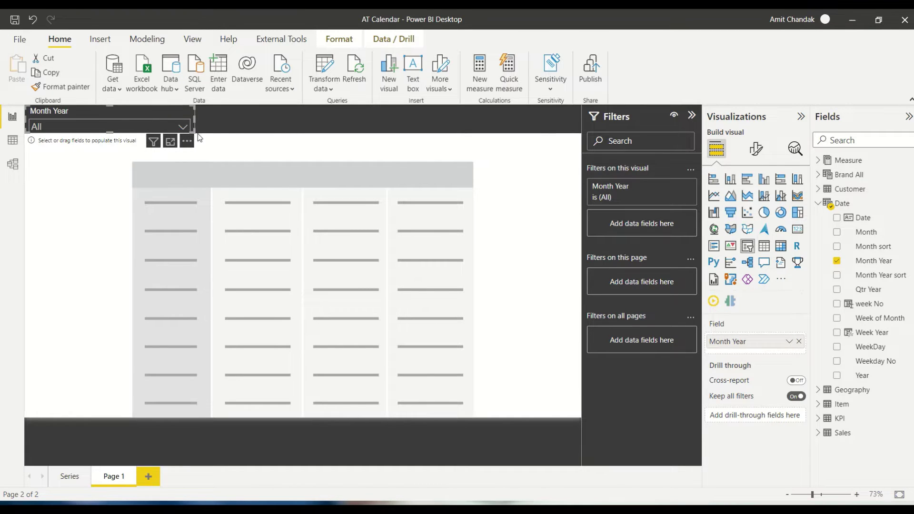
Lower the matrix's top edge slightly and increase the Month Year slicer's height to use the freed space.
left_click(231, 139)
left_click_drag(304, 133, 303, 145)
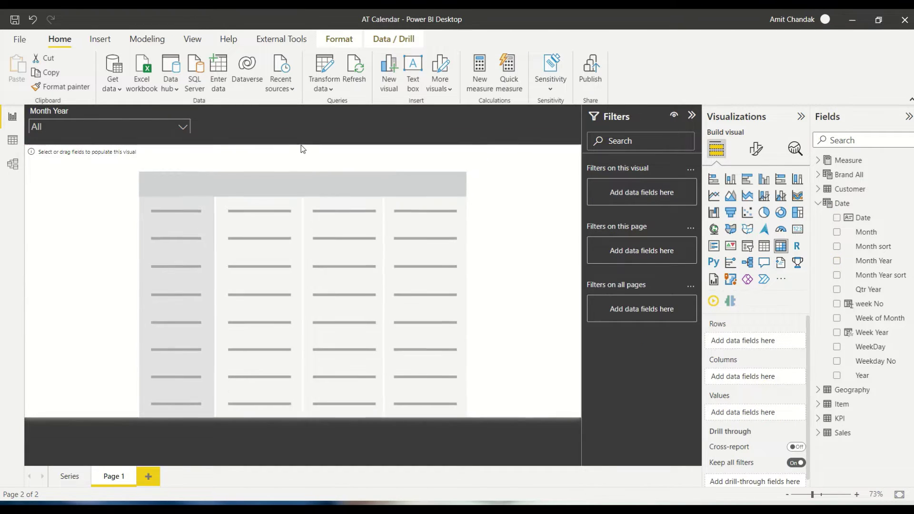
left_click(184, 133)
left_click(146, 132)
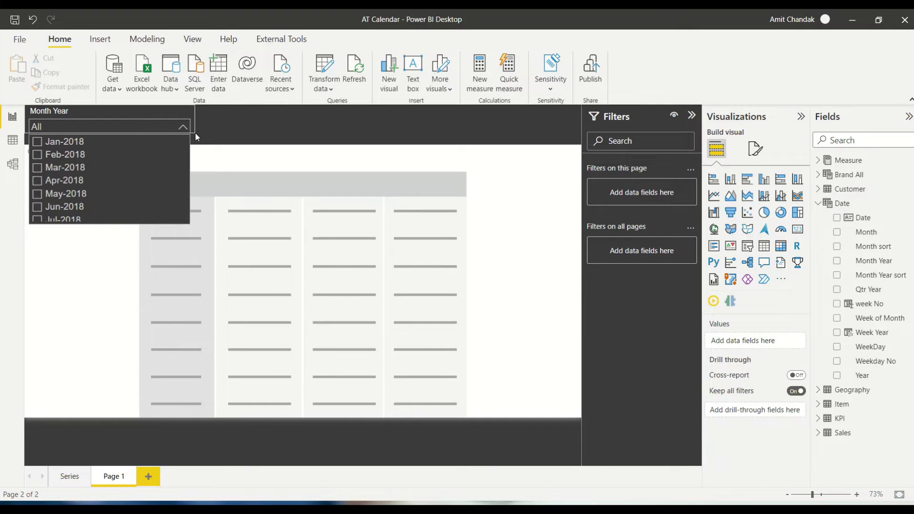
left_click(193, 133)
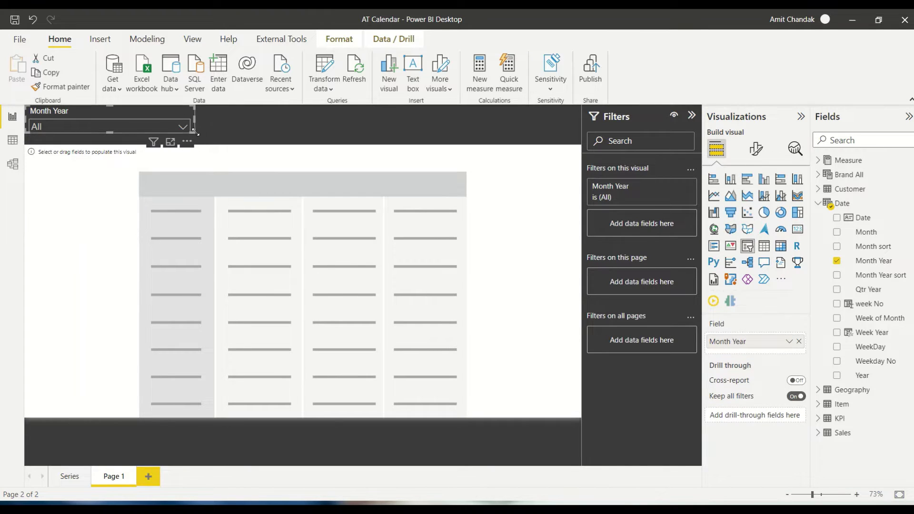
left_click_drag(194, 132, 195, 142)
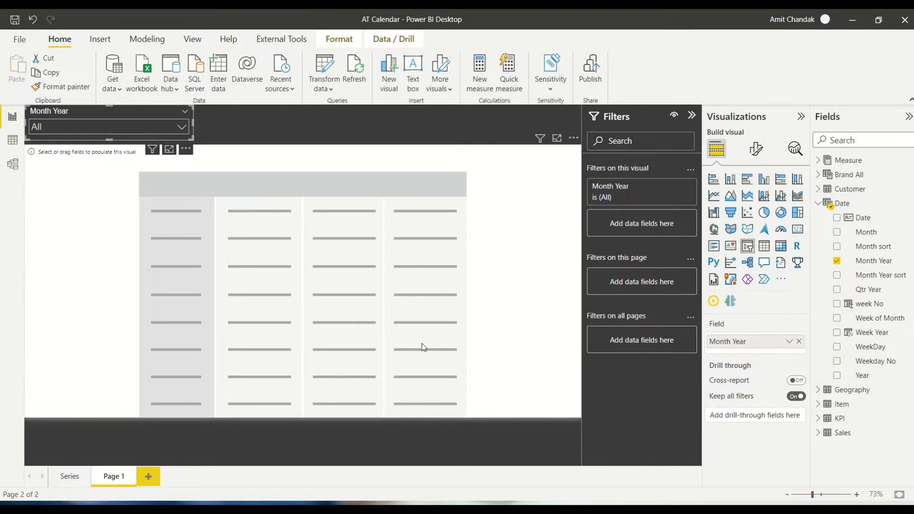
Assign Week of Month to the matrix rows and WeekDay to its columns.
left_click(520, 348)
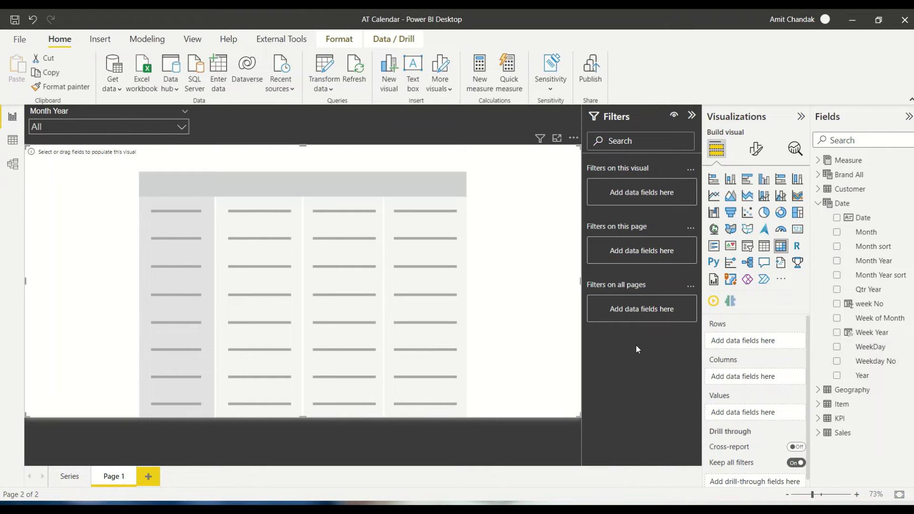
left_click_drag(875, 323, 770, 345)
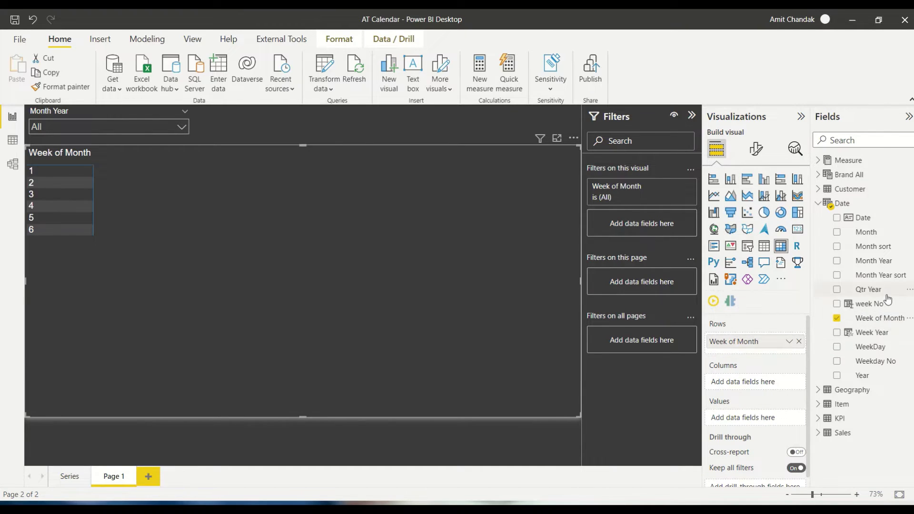
left_click_drag(872, 351, 768, 381)
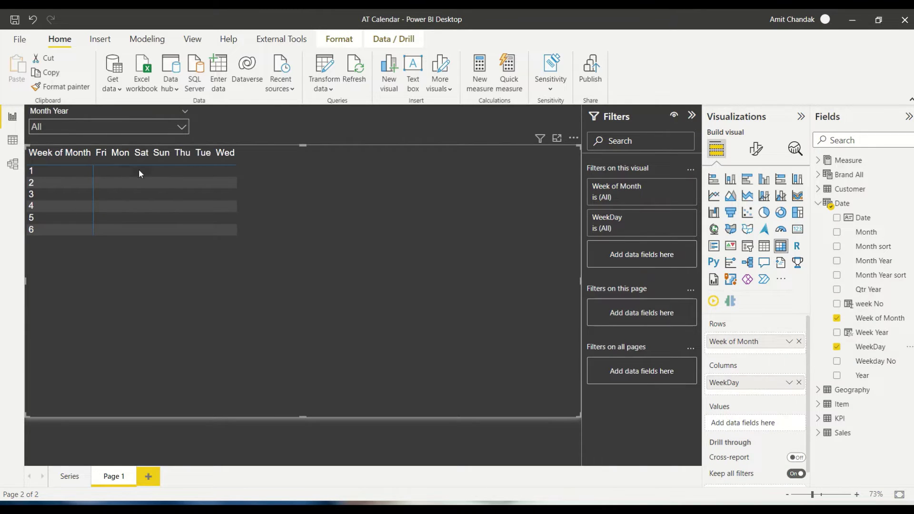
Sort the WeekDay column by Weekday No and collapse the formula editor covering the matrix.
left_click(867, 348)
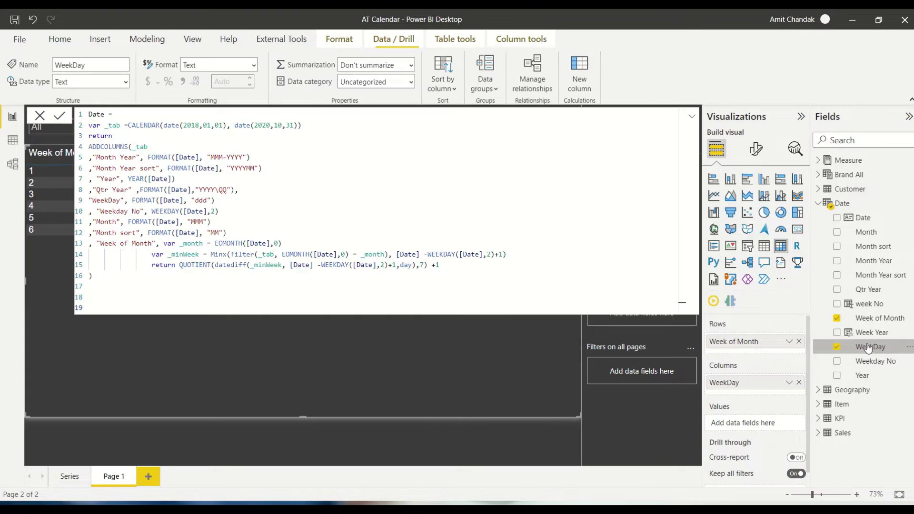
left_click(451, 94)
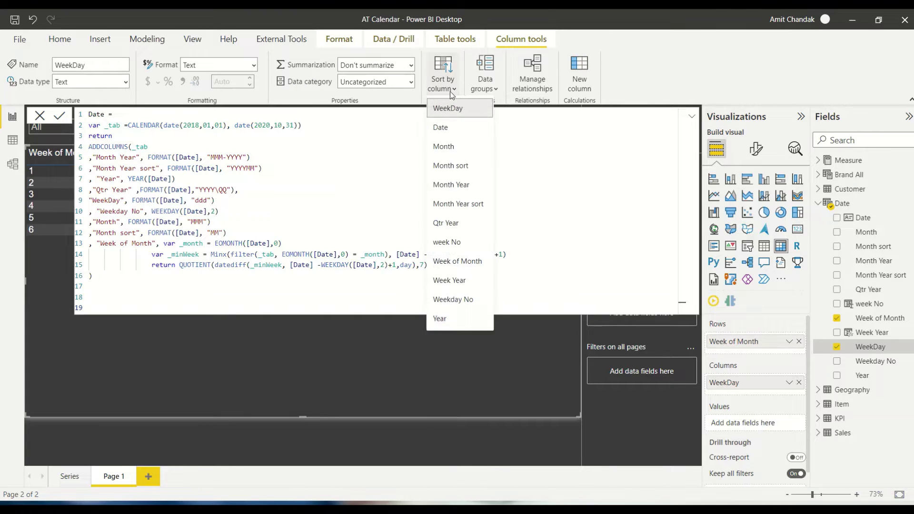
left_click(451, 298)
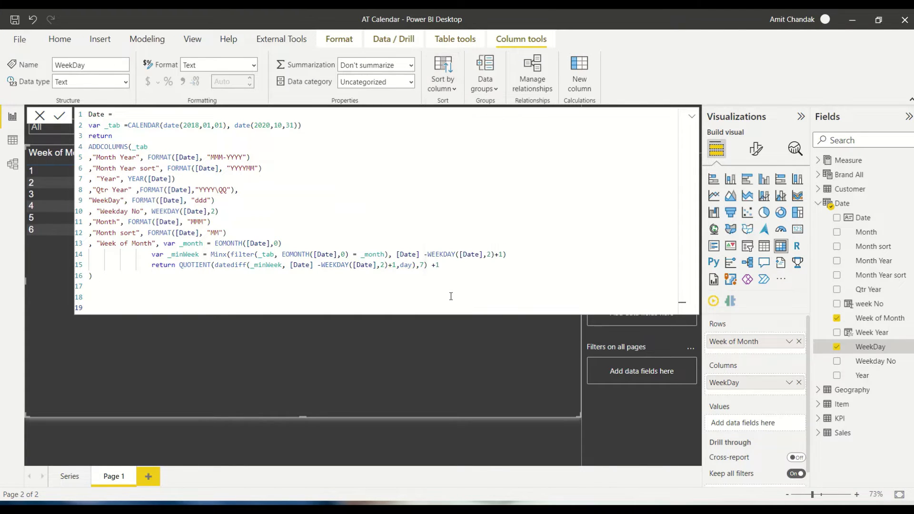
left_click(690, 117)
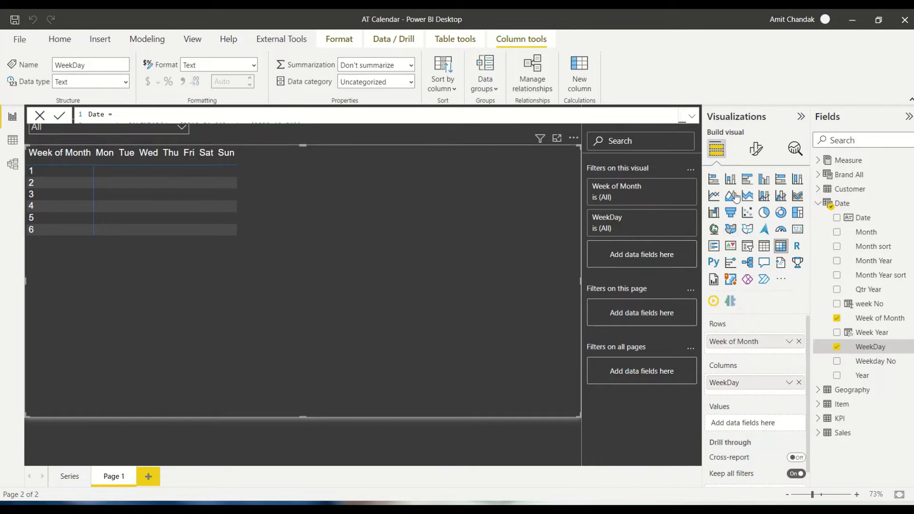
Add the Net and Margin % measures from the Base folder to the matrix values.
left_click(816, 161)
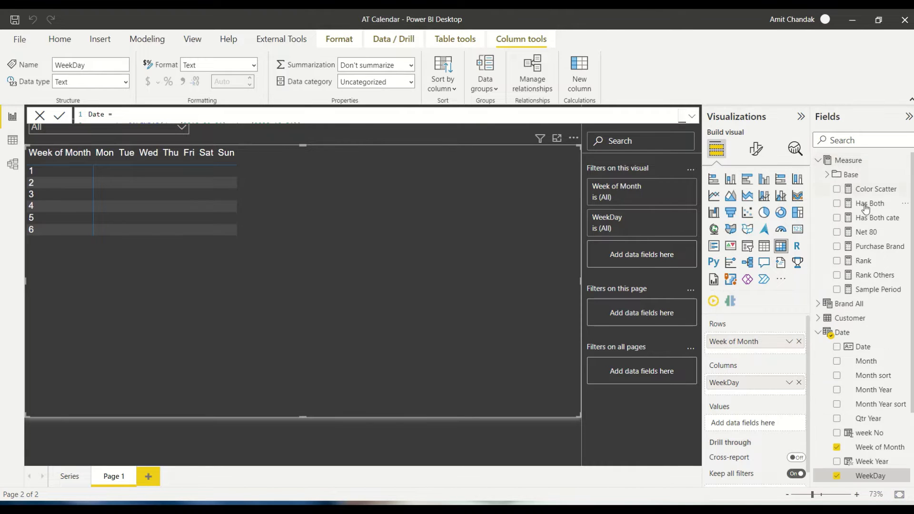
left_click(827, 174)
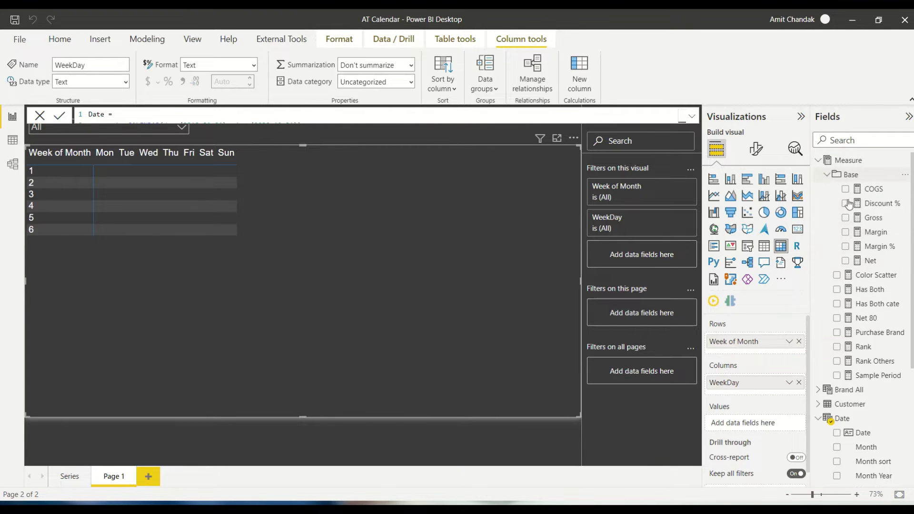
left_click_drag(873, 261, 754, 424)
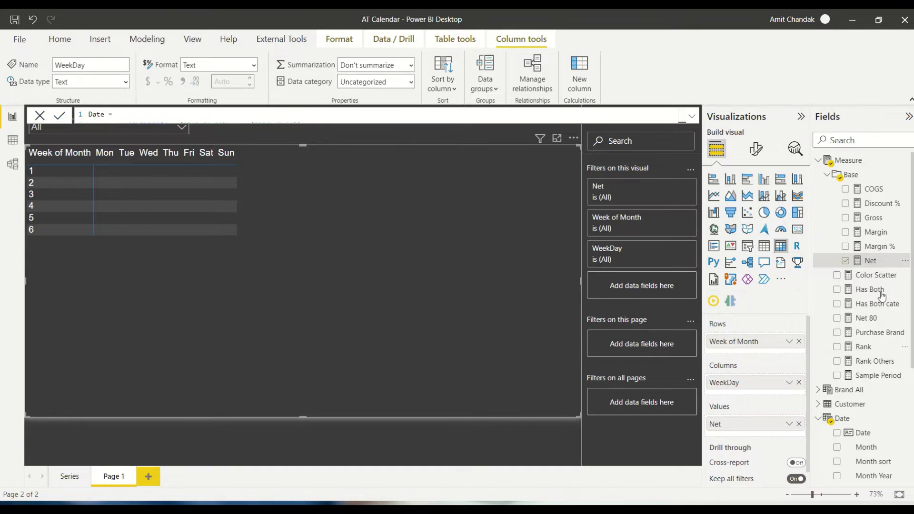
left_click_drag(873, 246, 742, 437)
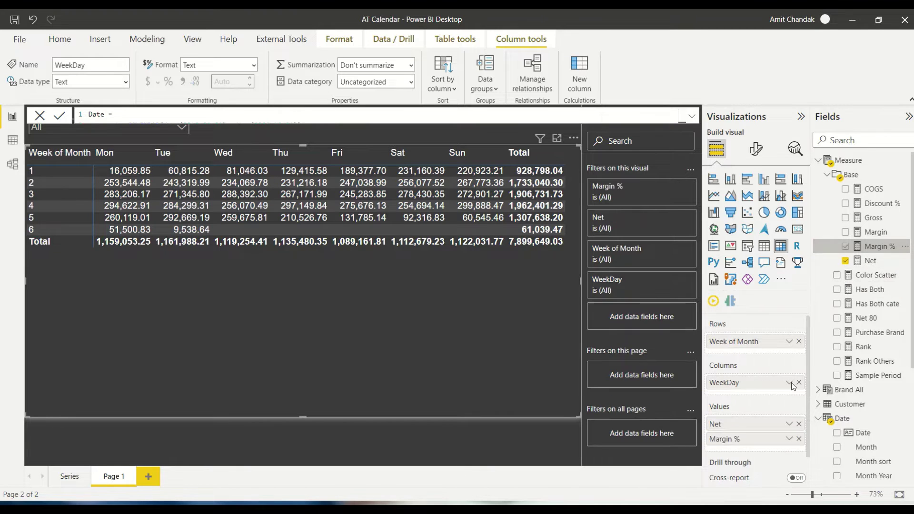
left_click_drag(874, 218, 761, 424)
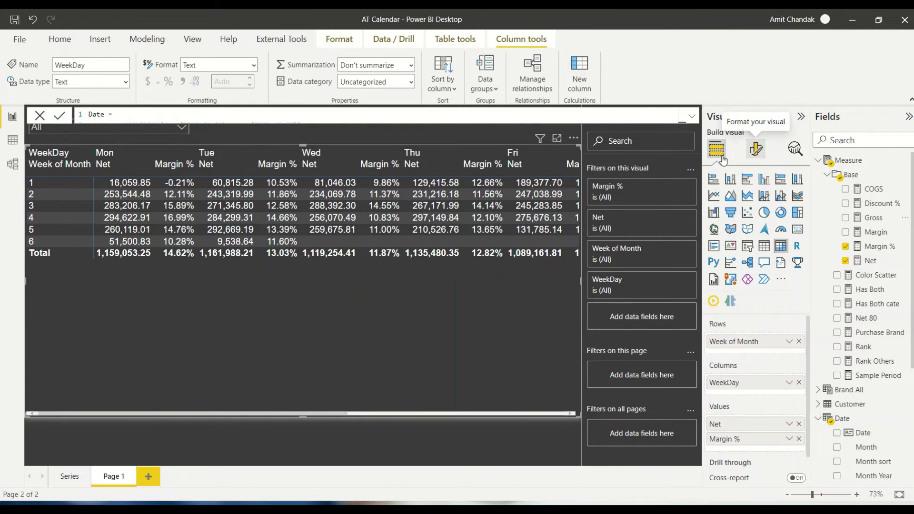
Find the matrix formatting option that switches values to rows and turn it on.
left_click(756, 149)
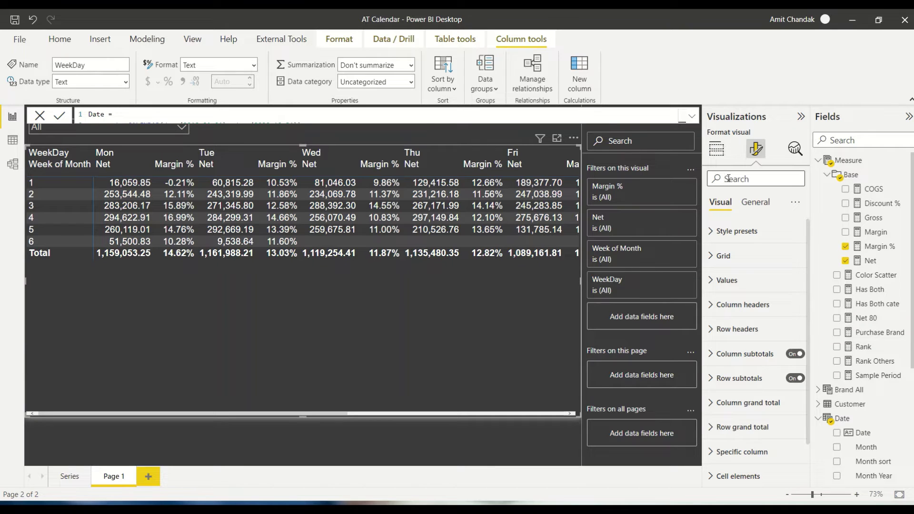
left_click(727, 178)
type("Swi")
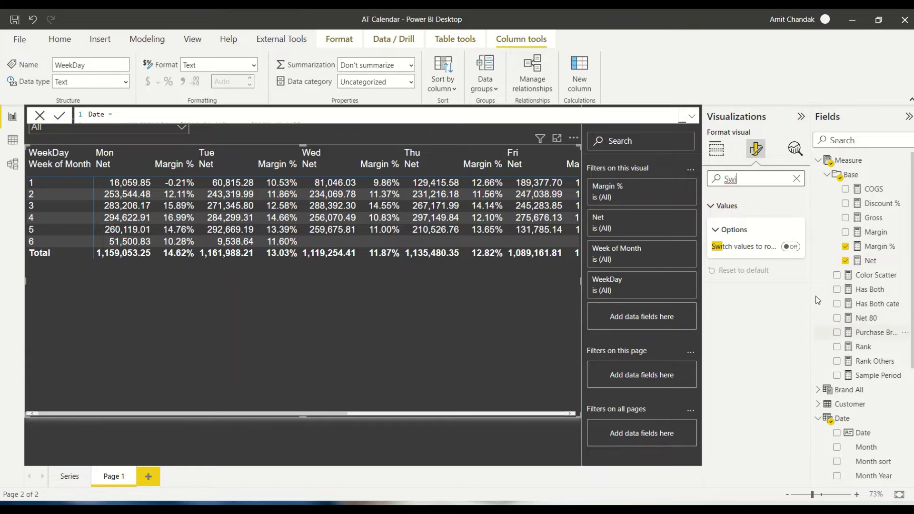
left_click(789, 251)
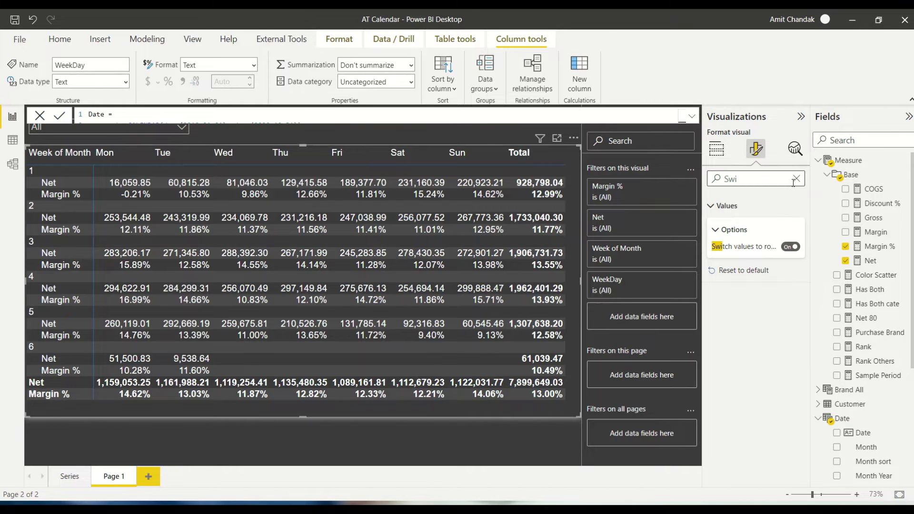
Find the stepped layout option for the matrix row headers and turn it off.
key("ctrl+a")
key("BackSpace")
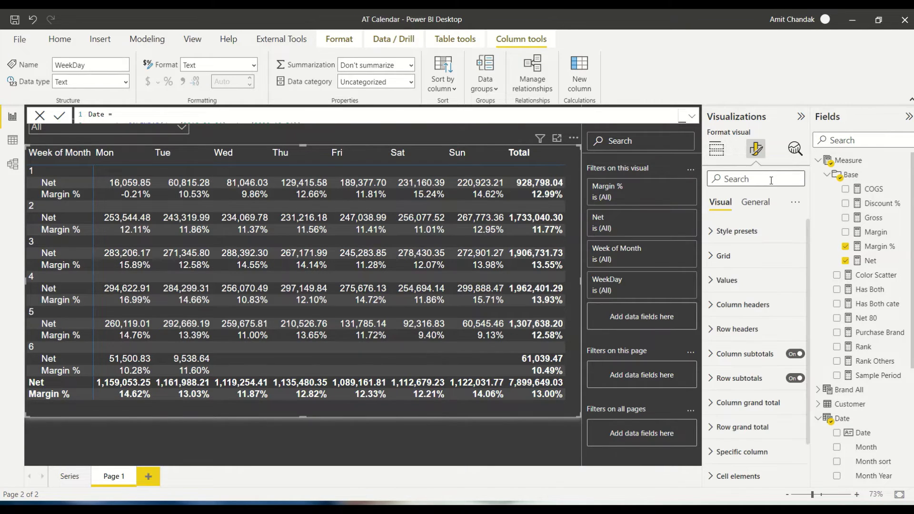
type("se")
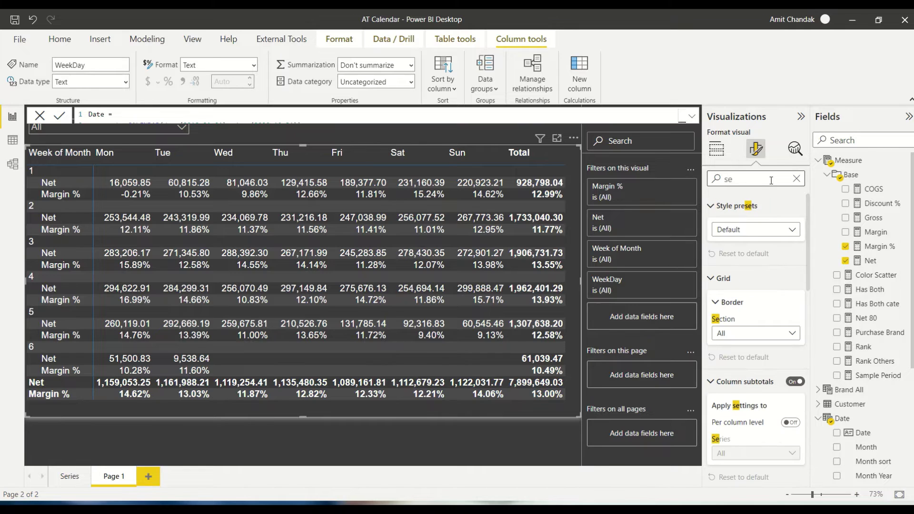
type("te")
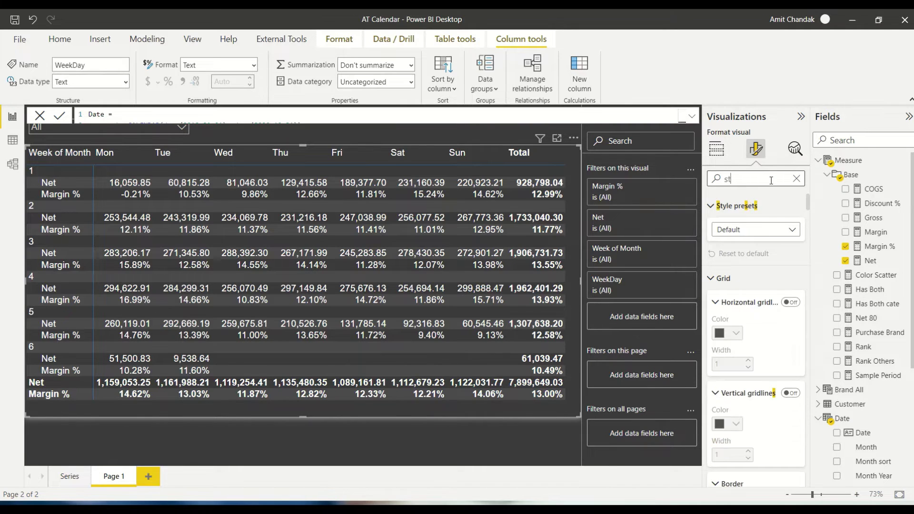
left_click(790, 248)
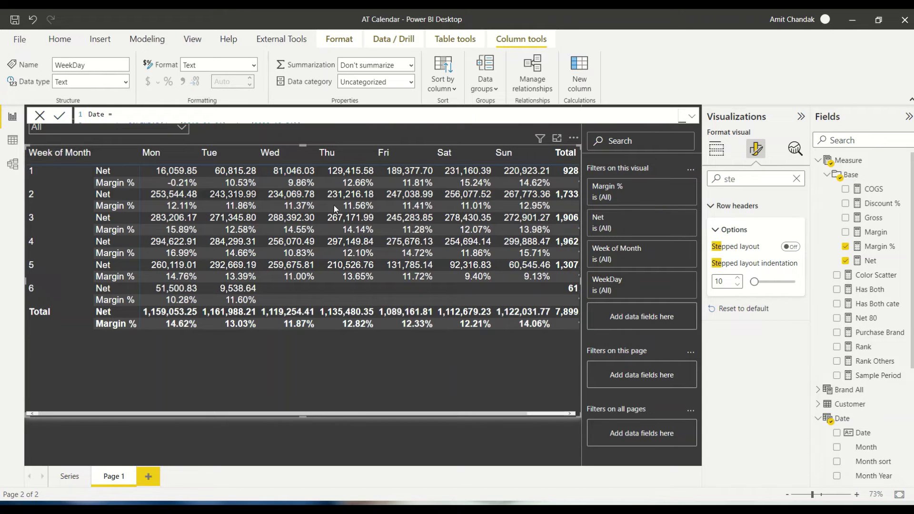
Rename the Week of Month row field as WM for this matrix and slightly narrow its column.
left_click(719, 155)
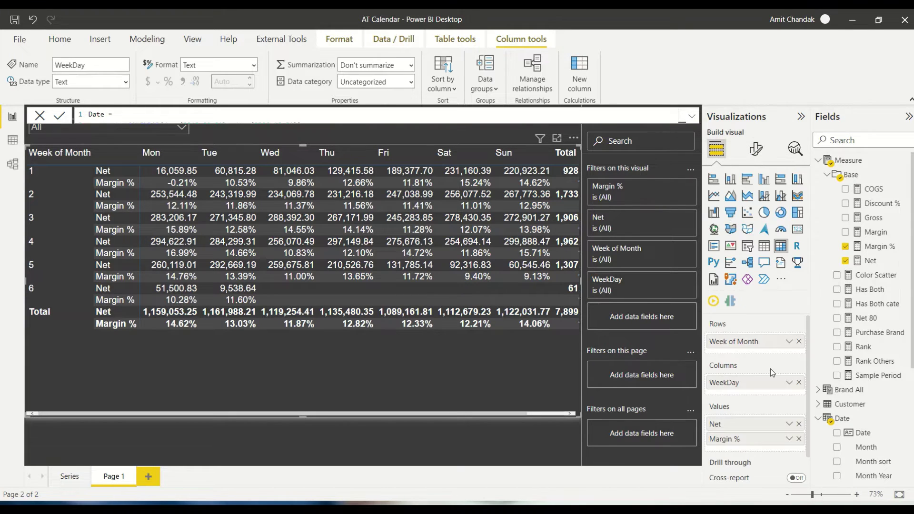
double_click(737, 343)
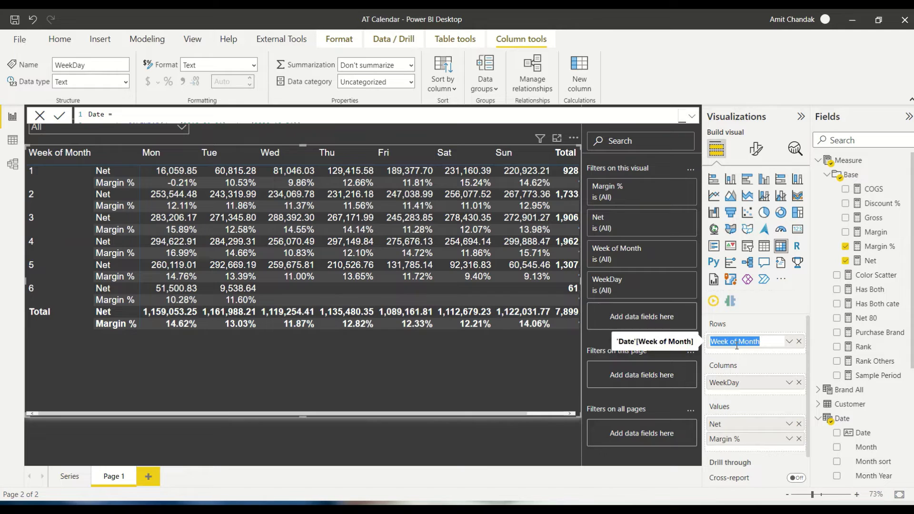
key("BackSpace")
type("WM")
key("Return")
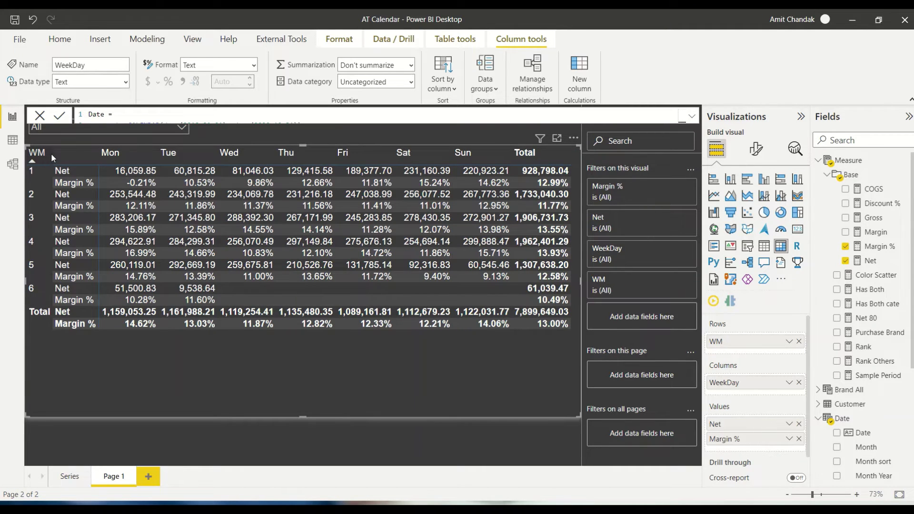
left_click_drag(51, 154, 49, 154)
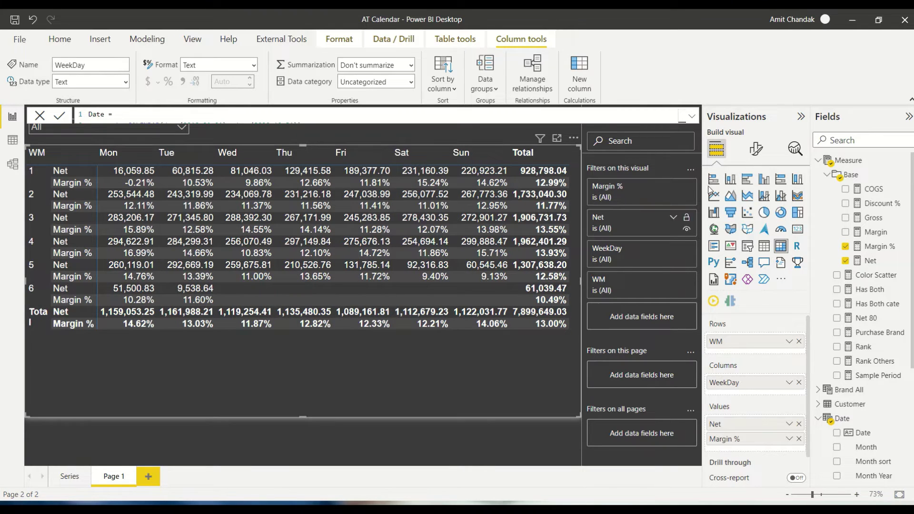
Turn off the matrix's row subtotals and column subtotals.
left_click(756, 148)
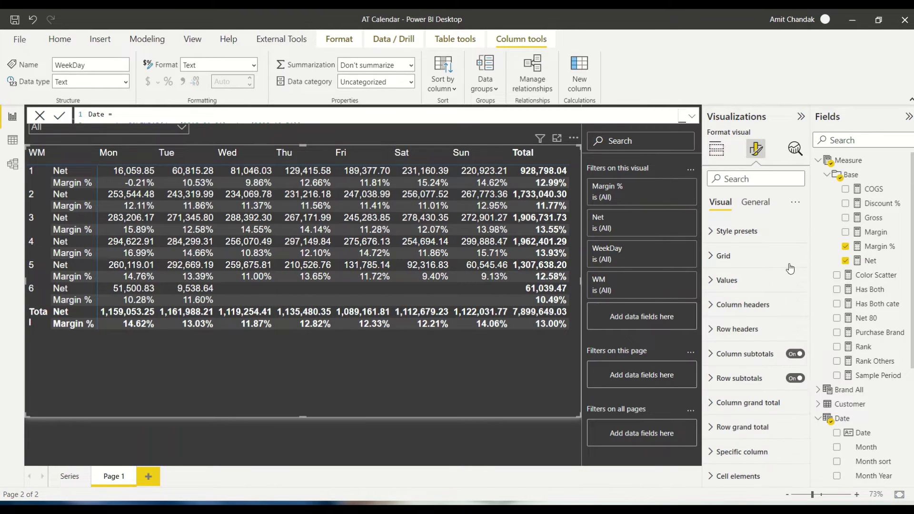
left_click(795, 378)
left_click(795, 354)
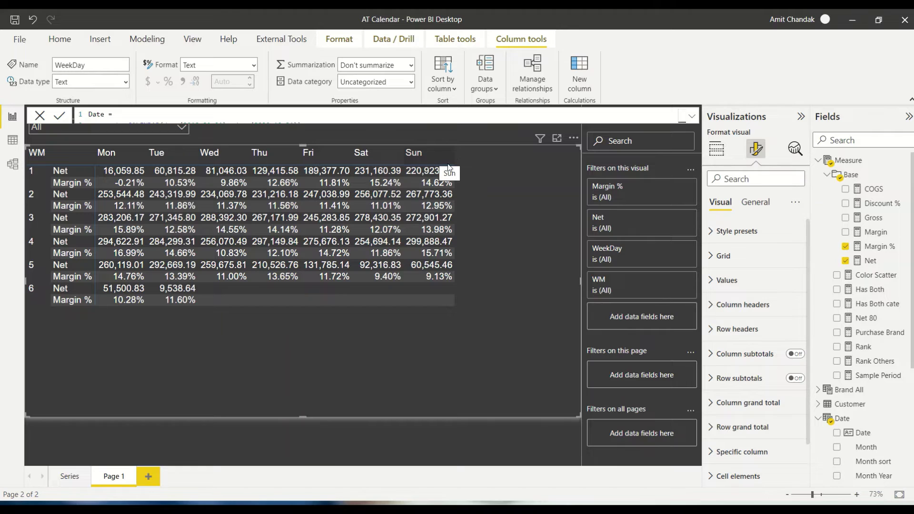
Widen the weekday columns from Mon to Sun to roughly even widths so they fill most of the matrix.
left_click_drag(453, 153, 459, 155)
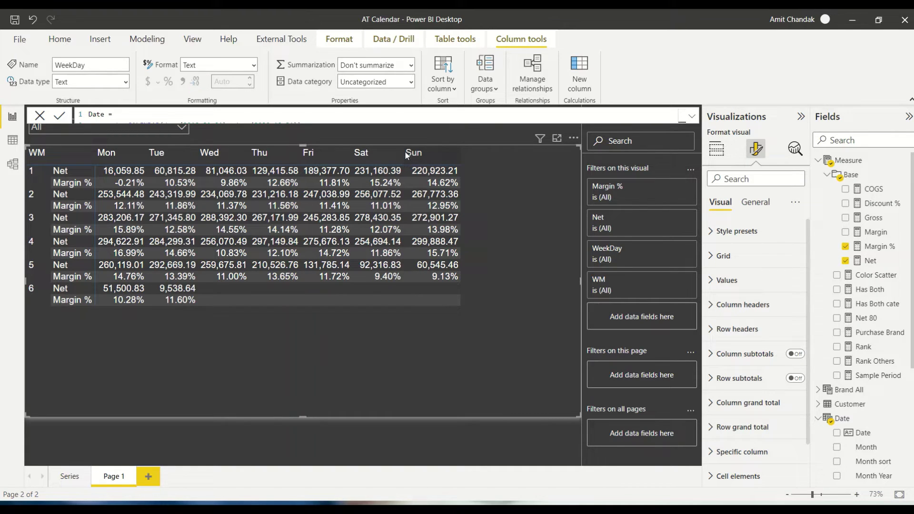
left_click_drag(402, 154, 410, 153)
left_click_drag(353, 154, 363, 154)
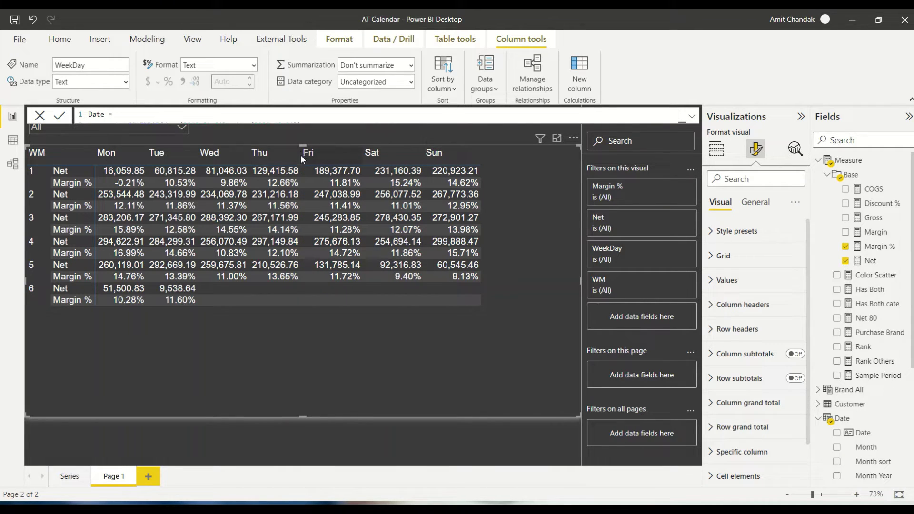
left_click_drag(301, 154, 307, 155)
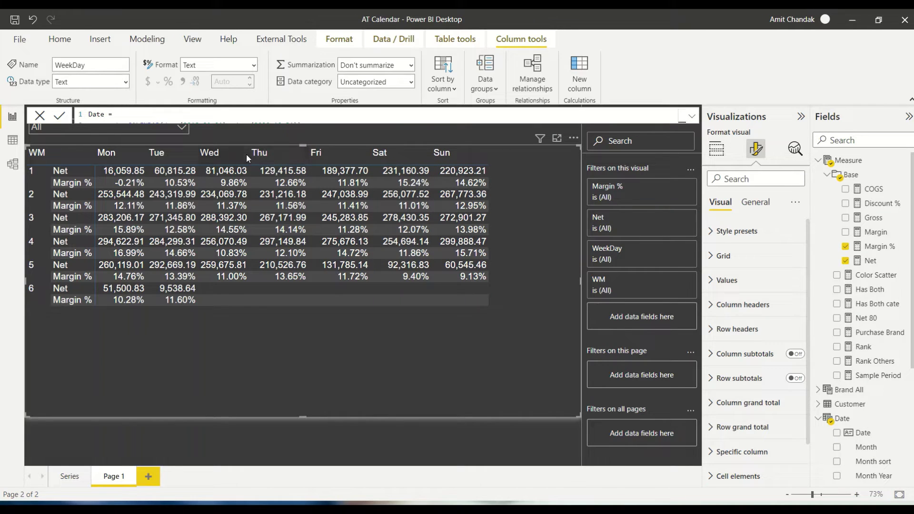
left_click_drag(249, 154, 257, 157)
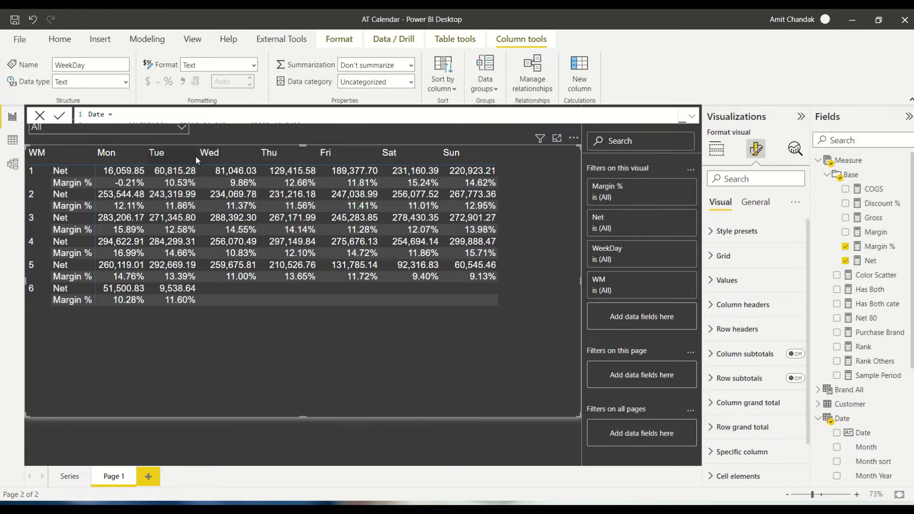
left_click_drag(195, 156, 209, 154)
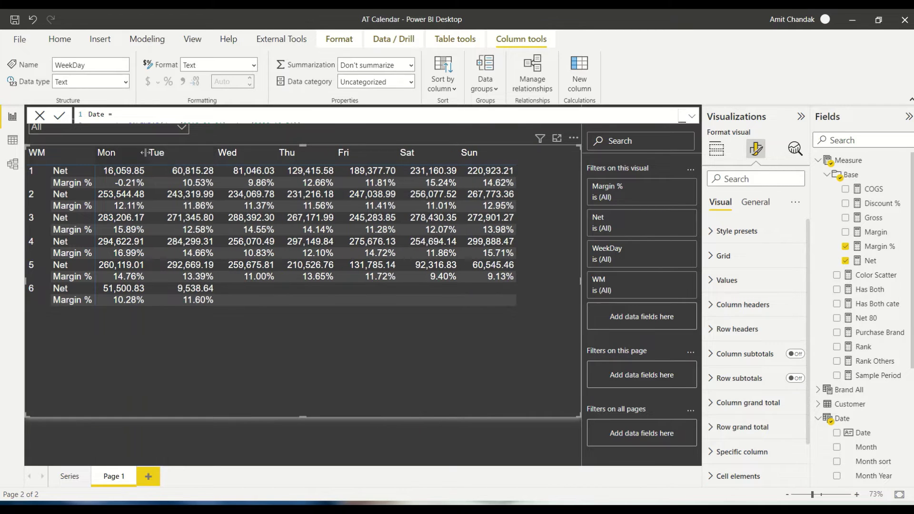
left_click_drag(145, 153, 156, 154)
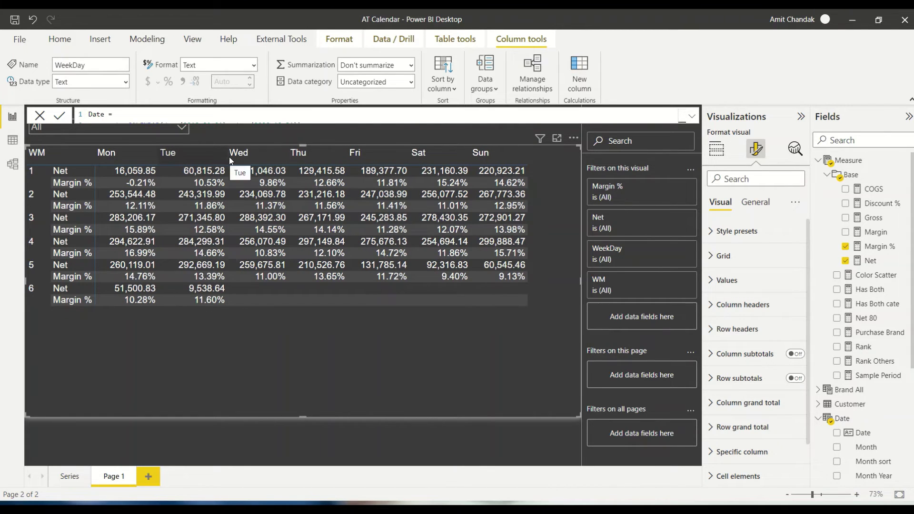
left_click_drag(289, 152, 292, 153)
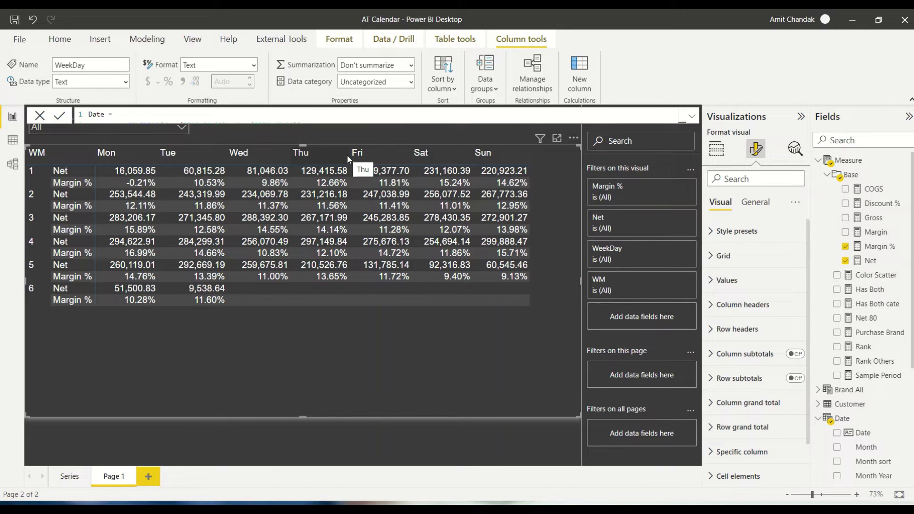
left_click_drag(348, 155, 352, 158)
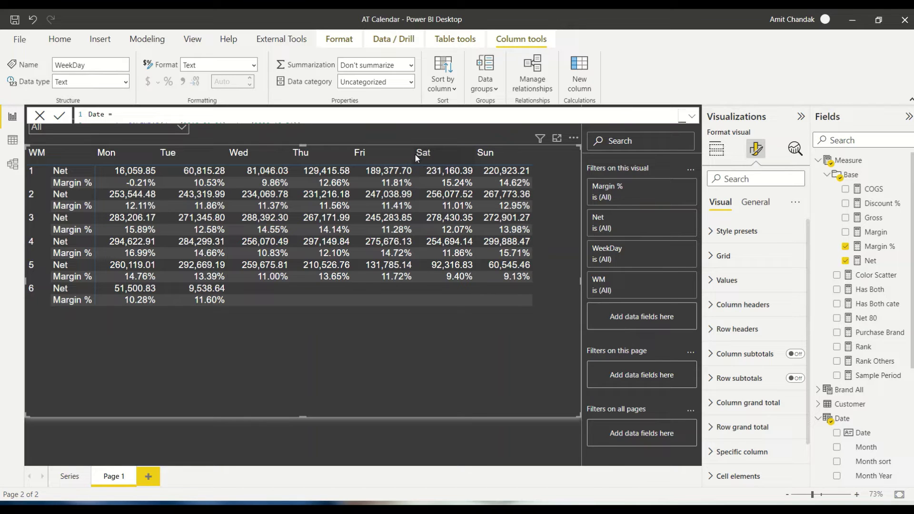
left_click_drag(412, 154, 416, 153)
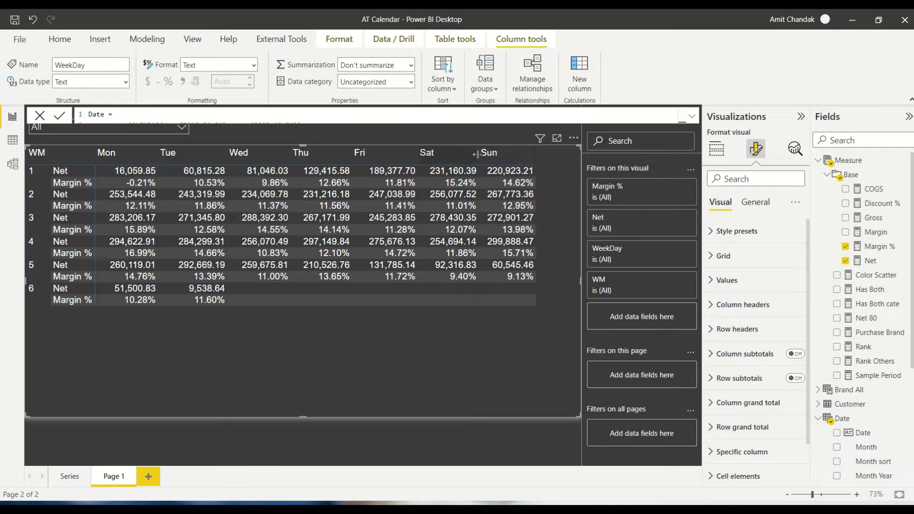
left_click_drag(476, 154, 479, 154)
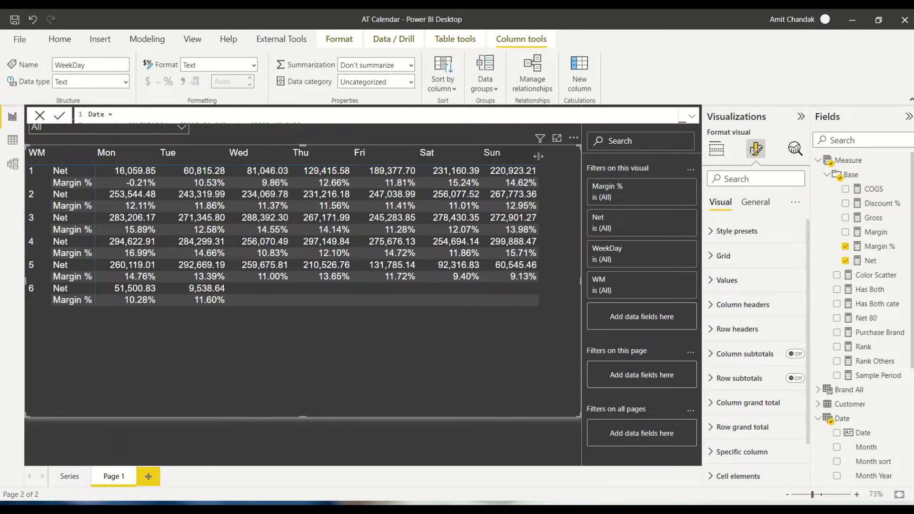
left_click_drag(535, 154, 554, 156)
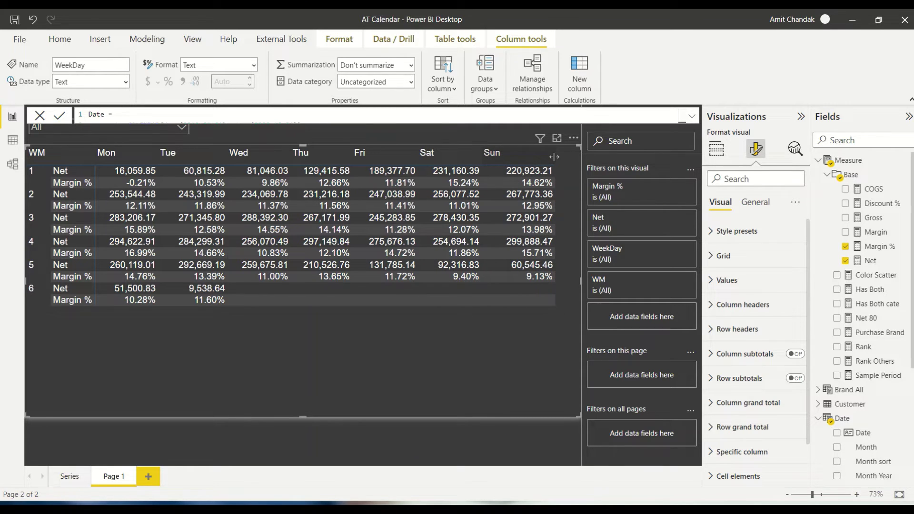
Find the Auto-size width option for the matrix column headers and turn it off.
left_click(757, 181)
type("Au")
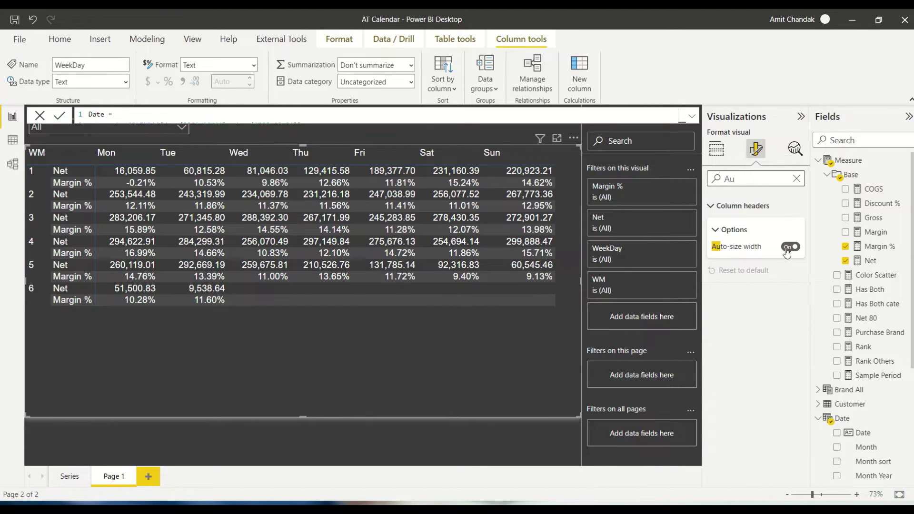
left_click(787, 247)
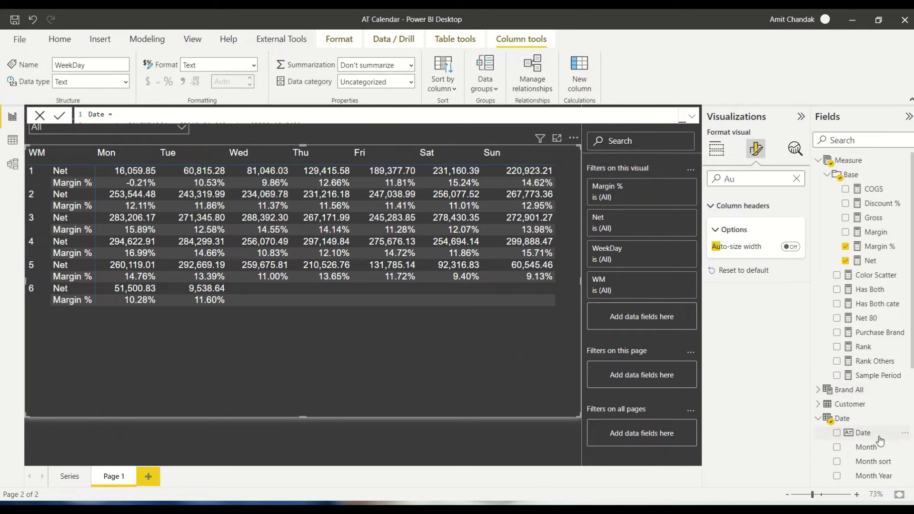
Add the Date field to the matrix values and move it above Net as the first value.
left_click(717, 149)
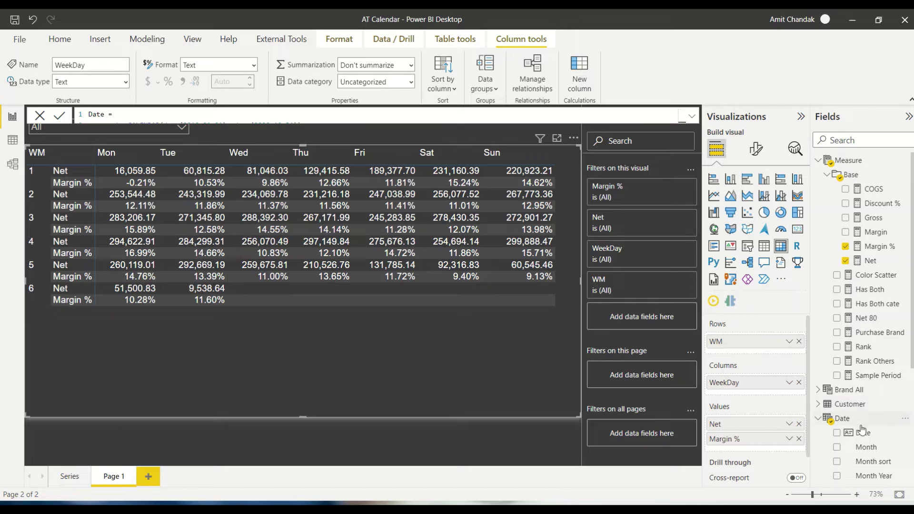
left_click_drag(857, 432, 752, 416)
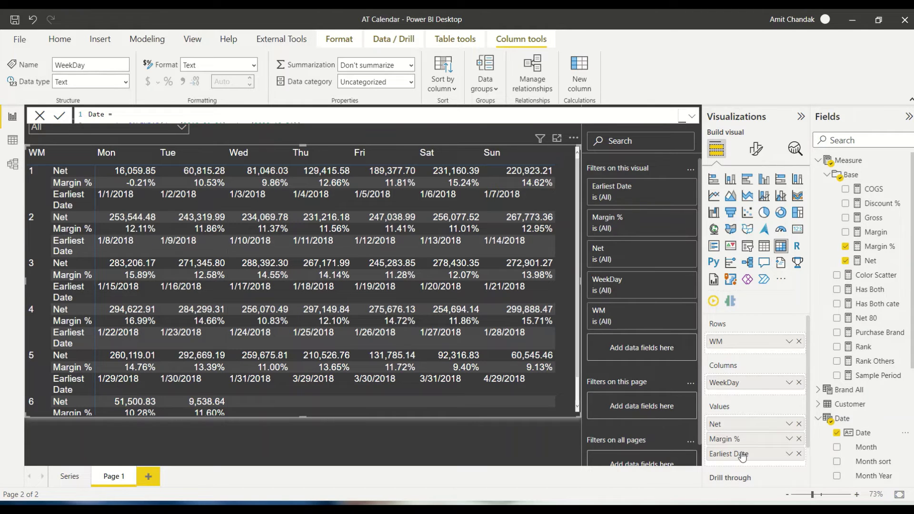
left_click_drag(741, 455, 744, 422)
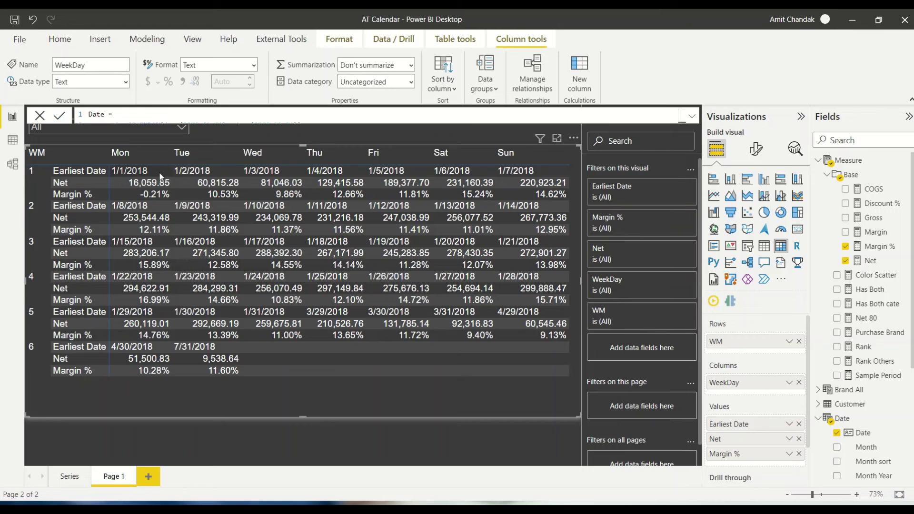
Filter the report page to Oct-2018 with the Month Year slicer.
left_click(145, 131)
scroll(44, 205, "down", 3)
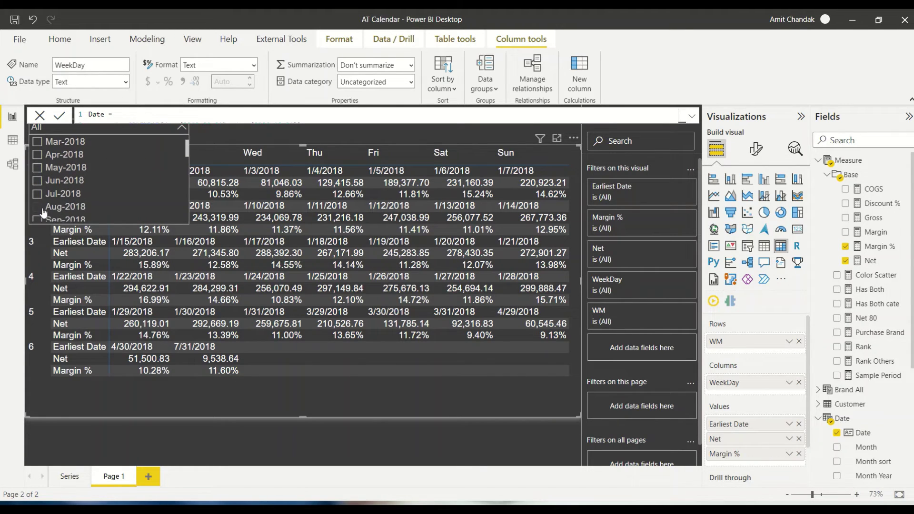
scroll(43, 210, "down", 1)
left_click(38, 208)
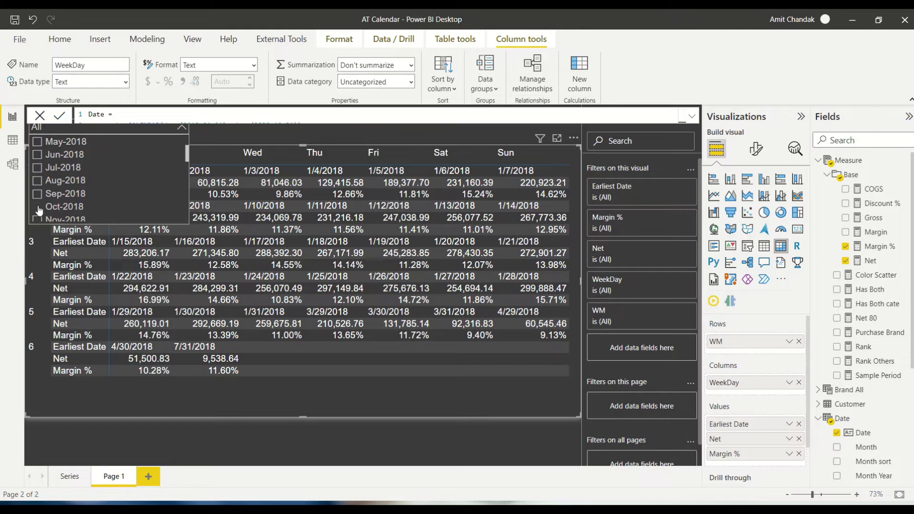
left_click(370, 368)
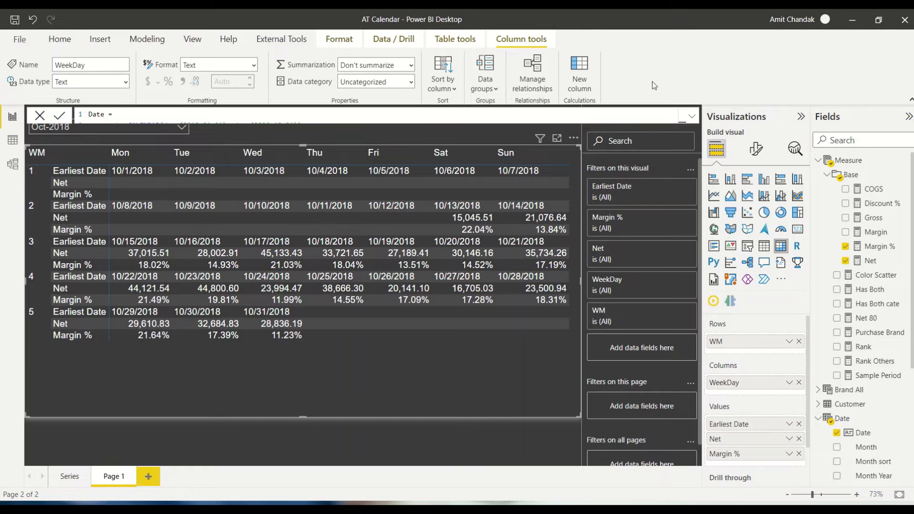
Create a new measure in the Date table and try to commit it as Date = MINX(Sales, RELATED('Date'[Date])).
left_click(59, 40)
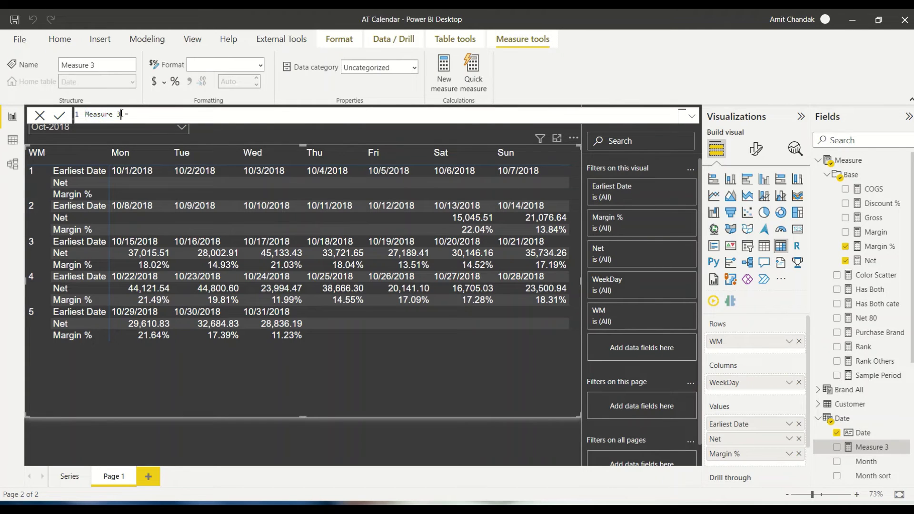
type("Date = Minx")
key("BackSpace")
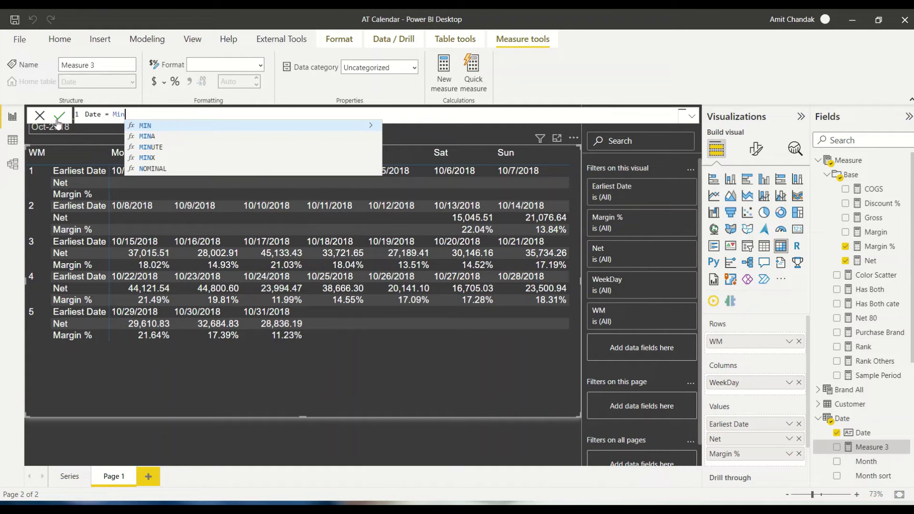
type("x")
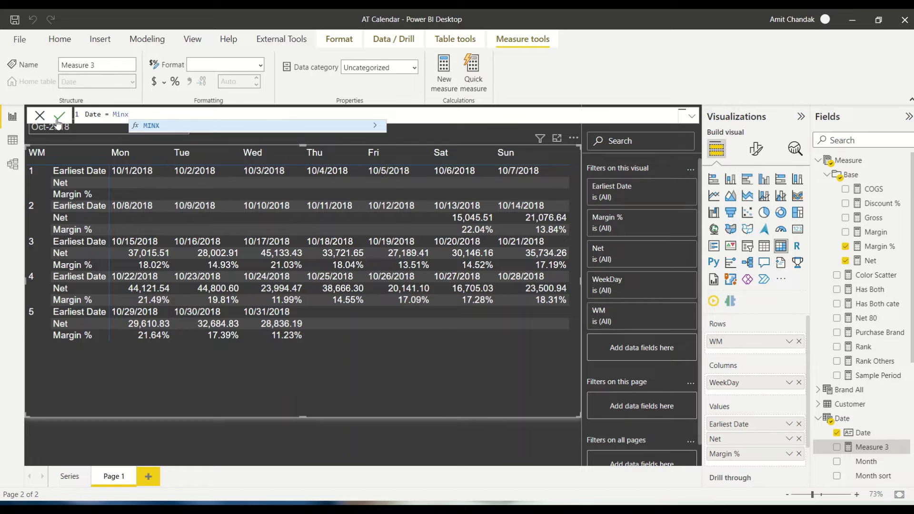
type("(sales,")
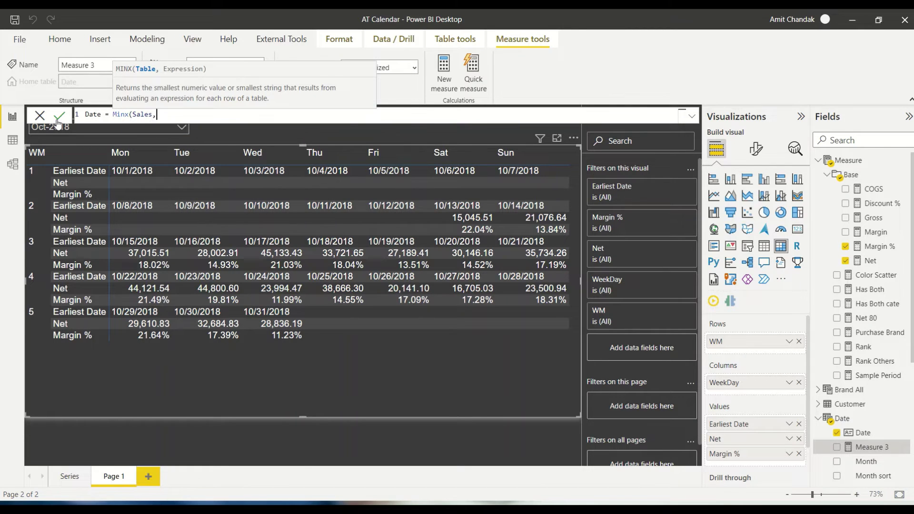
type("rel")
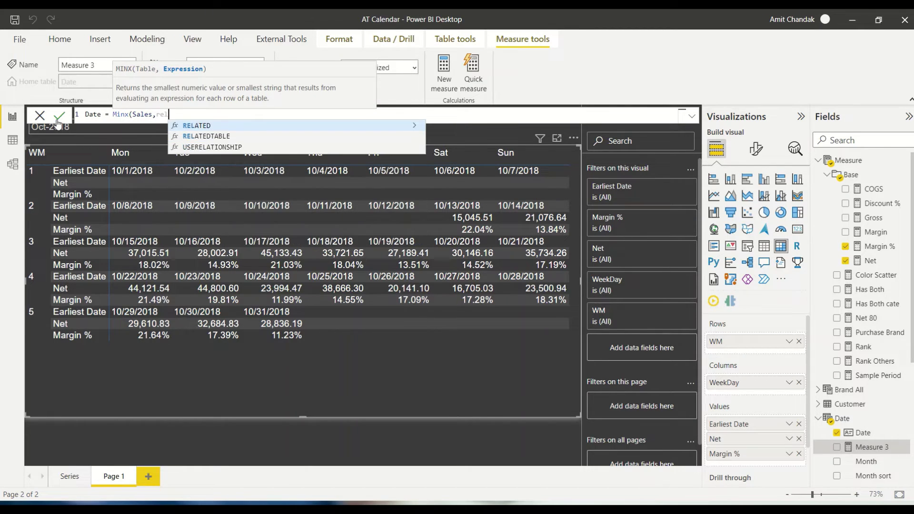
key("Tab")
type("date")
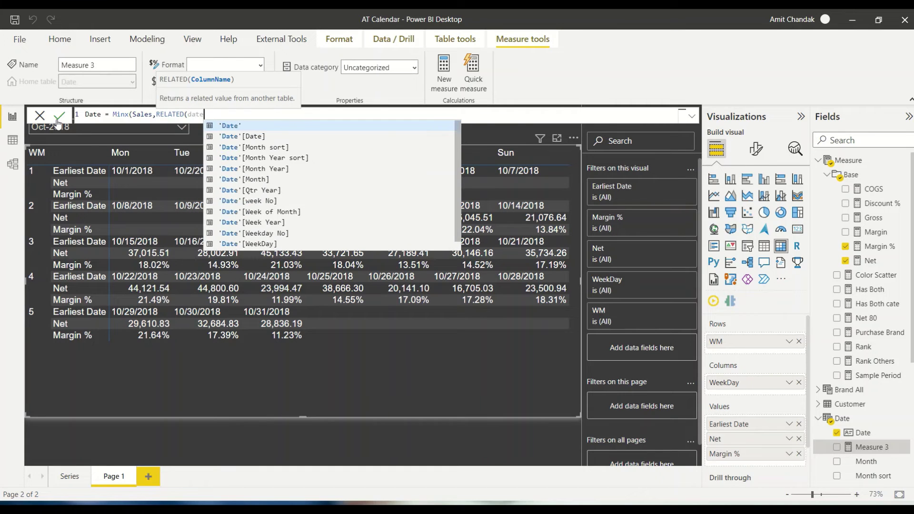
key("Down")
key("Tab")
type(")")
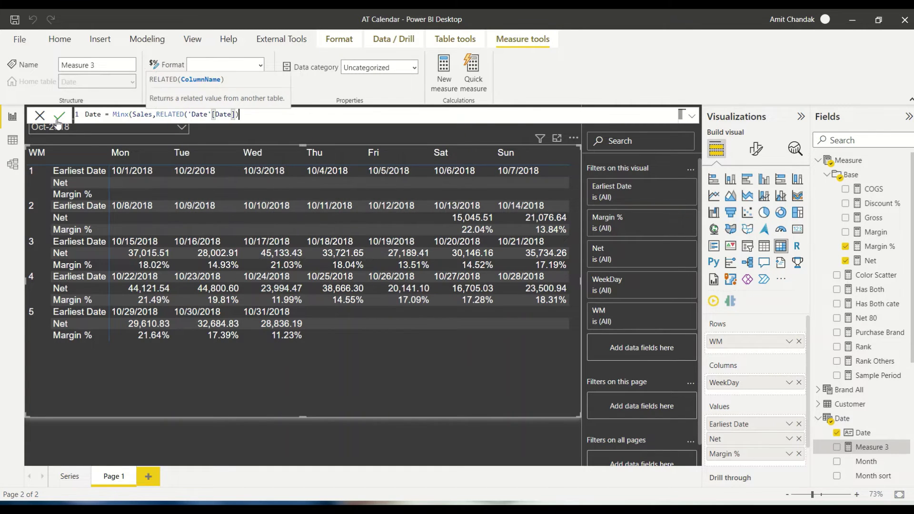
left_click(57, 121)
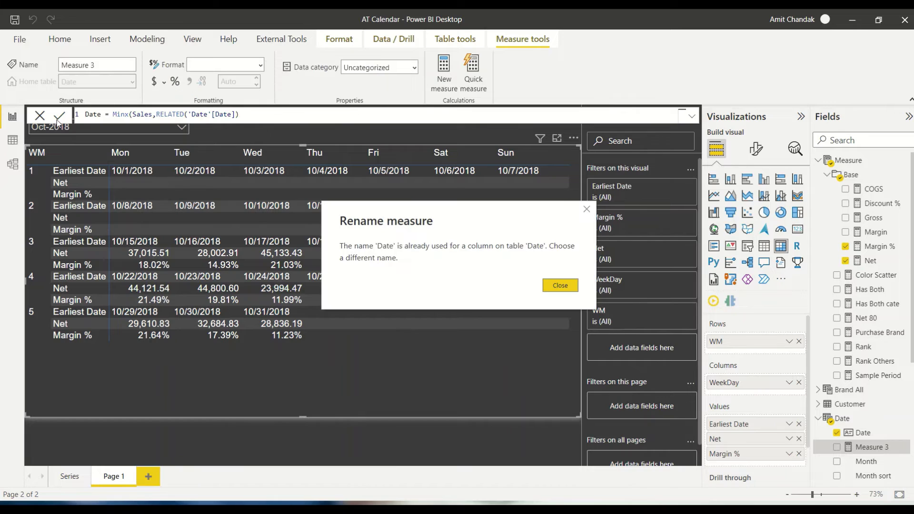
Rename the new measure to Date1, complete its closing parenthesis and commit the formula.
left_click(566, 289)
left_click(104, 115)
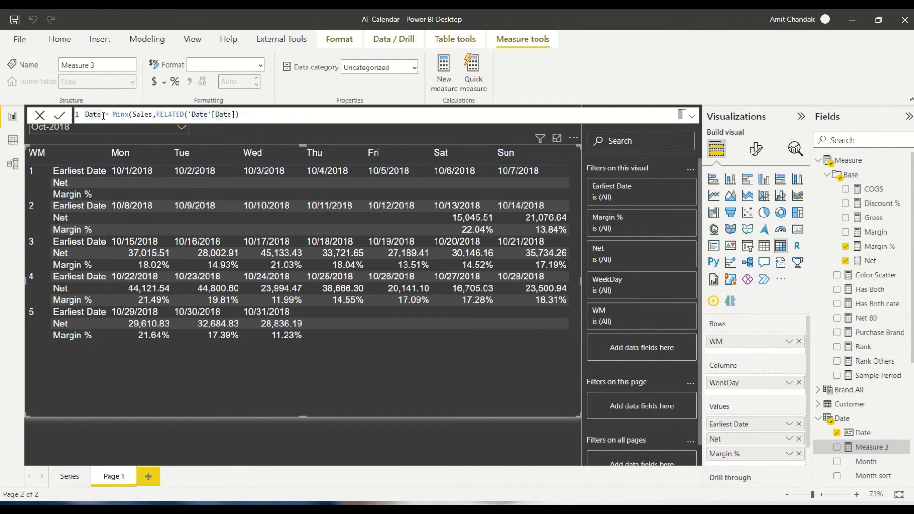
key("Return")
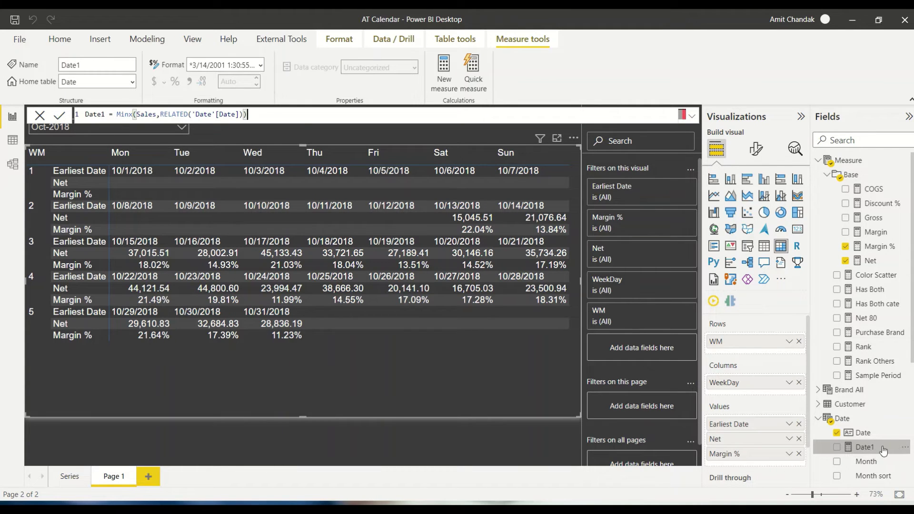
Give the Date1 measure the custom date format "Mmm, DD YYYY".
left_click(235, 65)
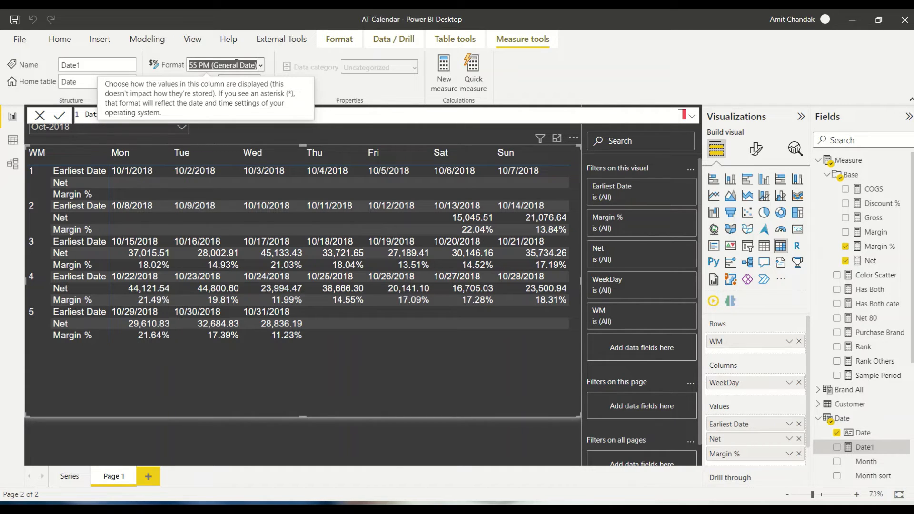
type("Mmm")
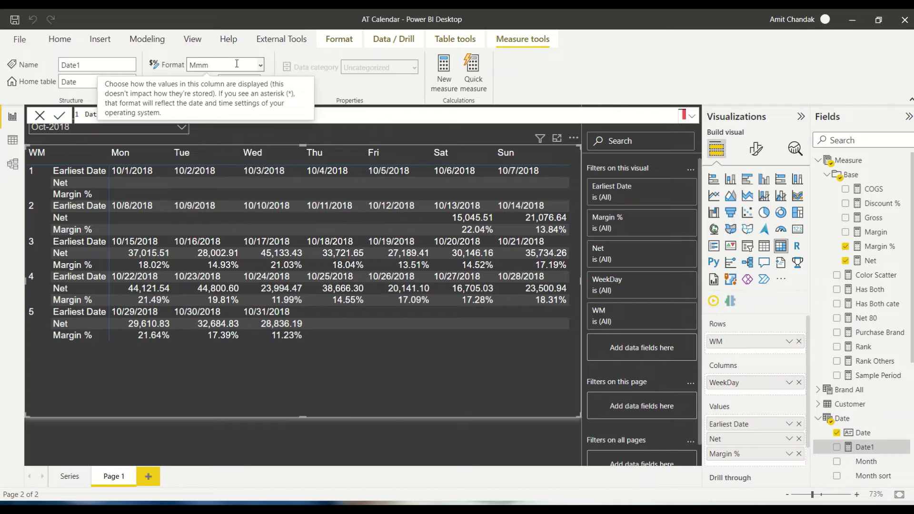
type(", DD YYYY")
key("Return")
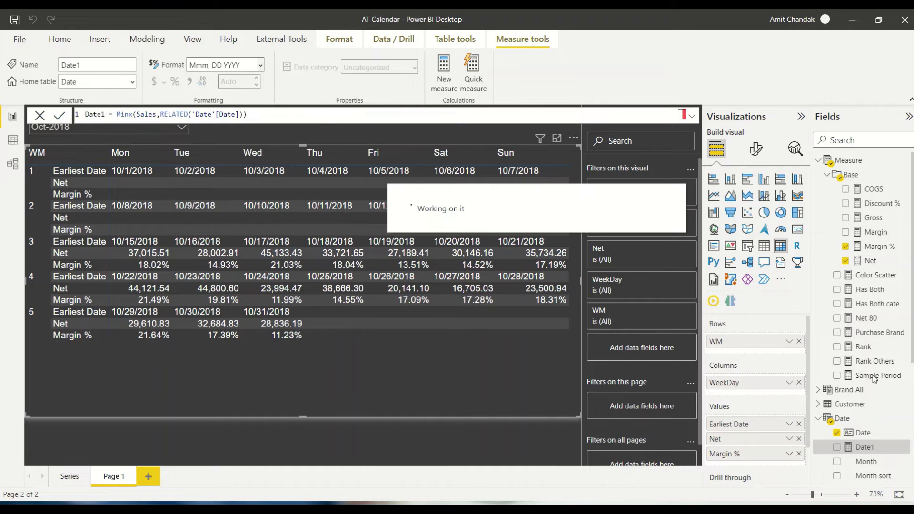
Add Date1 as the first value of the matrix and remove Earliest Date from the values.
left_click_drag(864, 447, 751, 423)
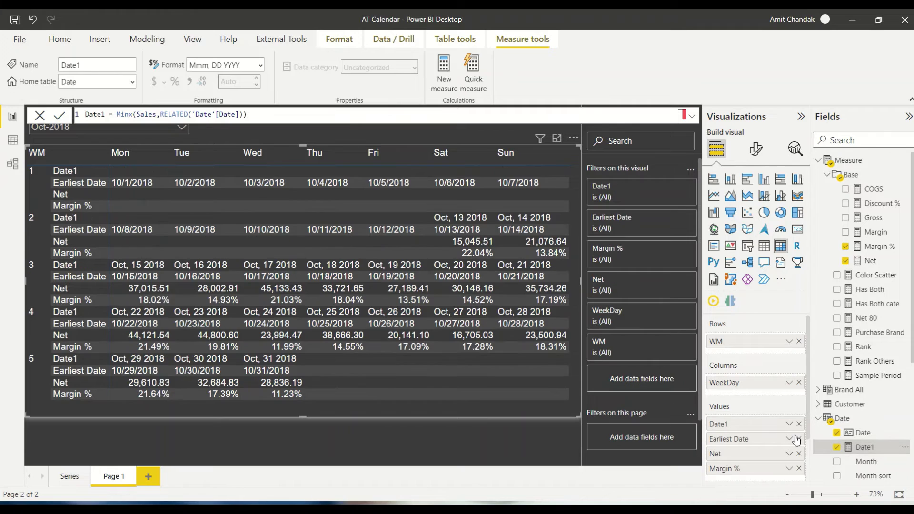
left_click(799, 440)
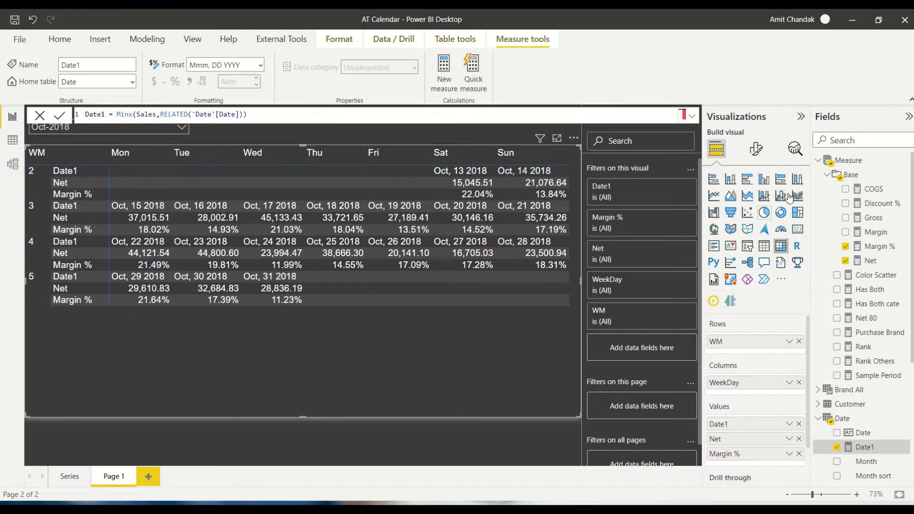
Look through the matrix's Values and Column headers formatting for a way to style the date rows separately.
left_click(755, 157)
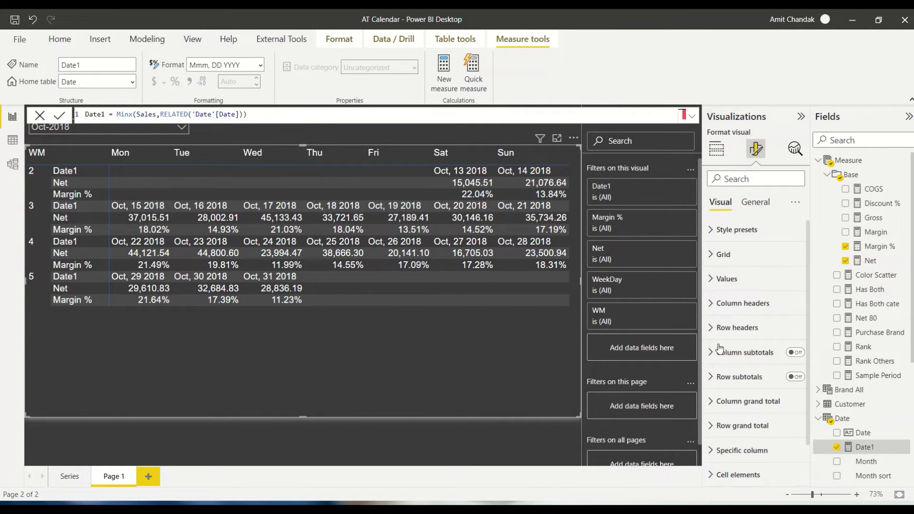
scroll(715, 333, "down", 1)
left_click(713, 268)
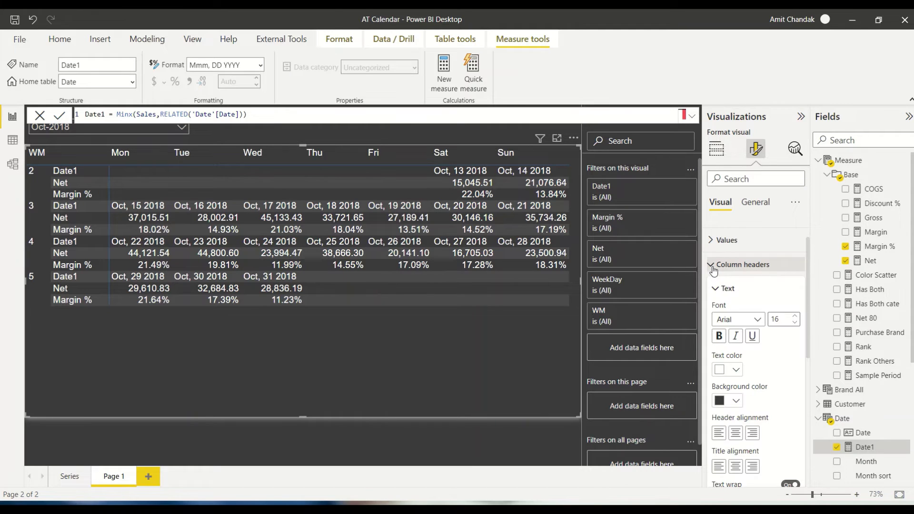
left_click(713, 268)
scroll(714, 277, "down", 1)
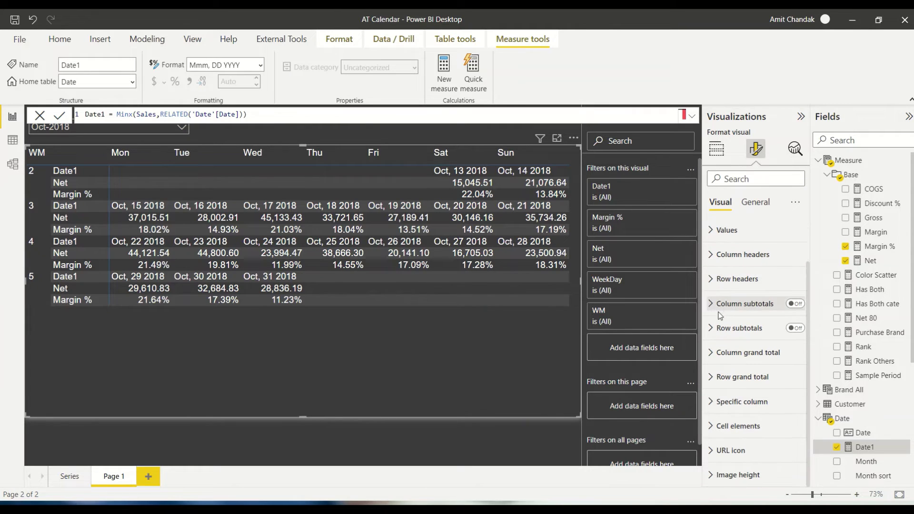
scroll(716, 342, "up", 2)
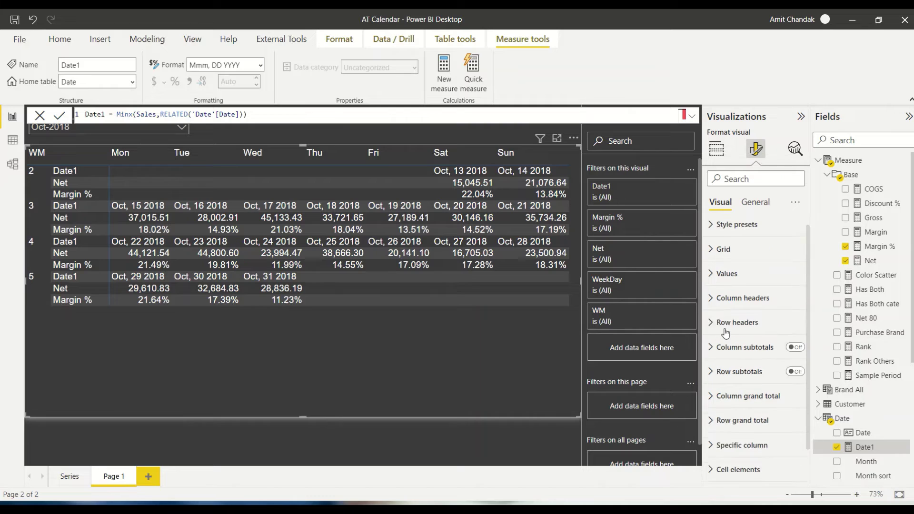
left_click(718, 280)
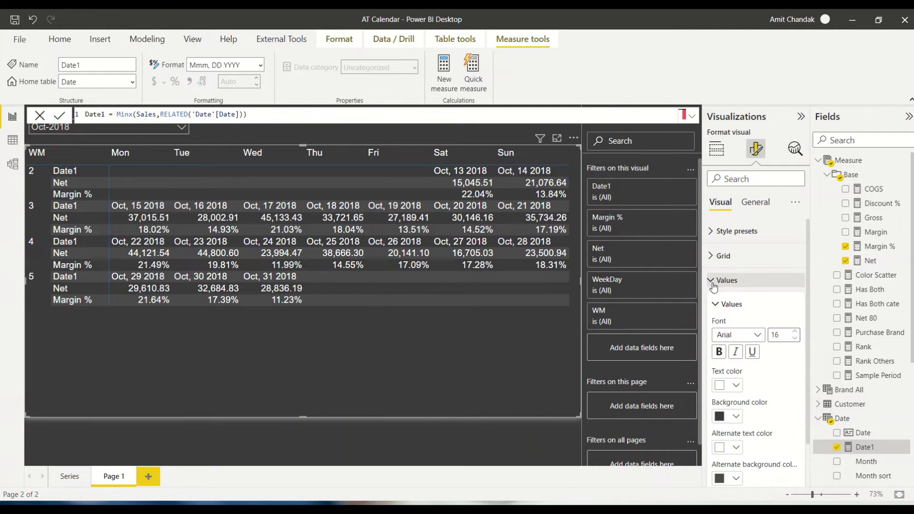
scroll(729, 293, "down", 2)
scroll(729, 293, "down", 5)
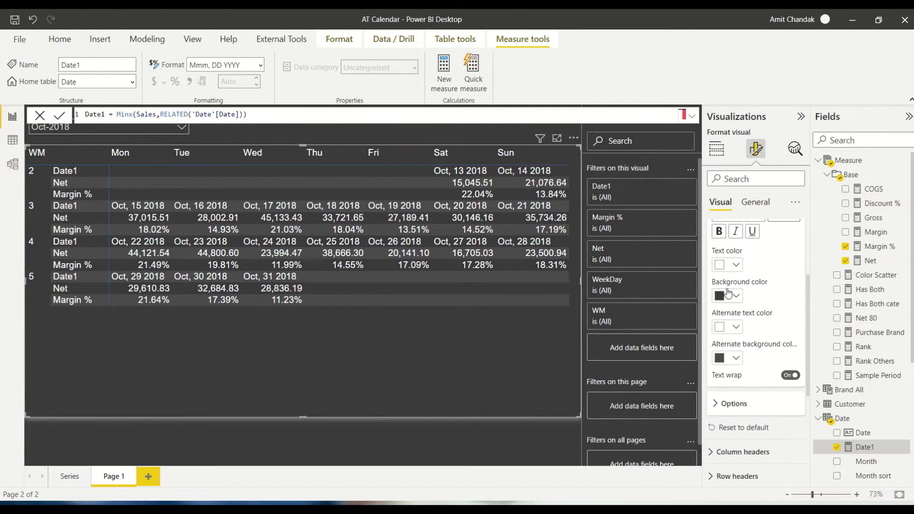
left_click(716, 324)
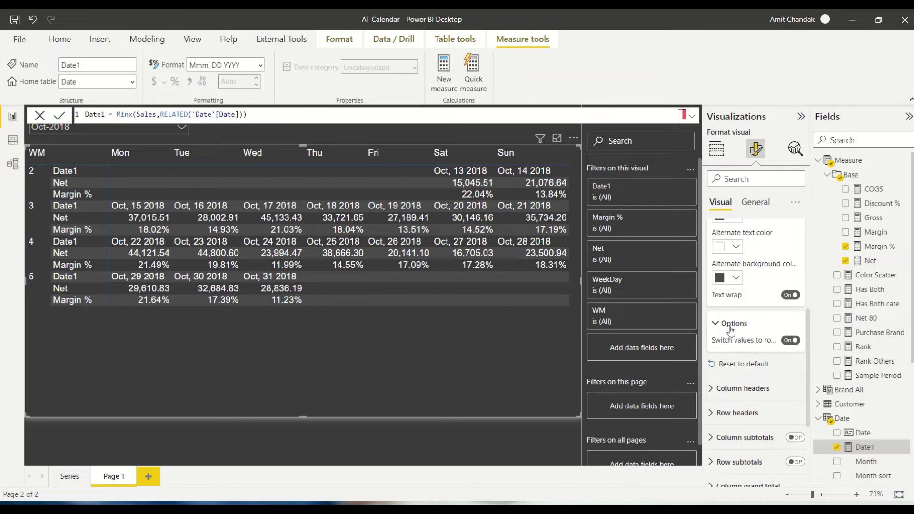
scroll(730, 329, "down", 1)
scroll(721, 333, "down", 1)
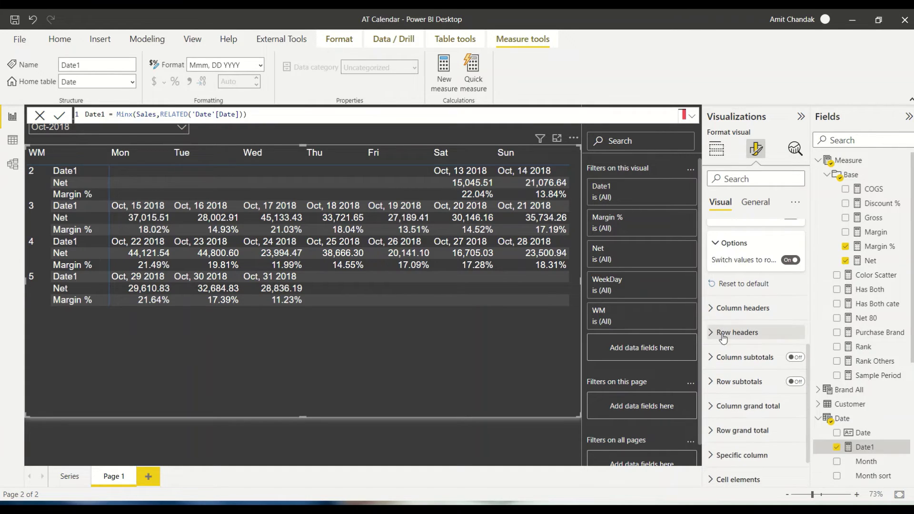
left_click(715, 310)
scroll(716, 318, "down", 2)
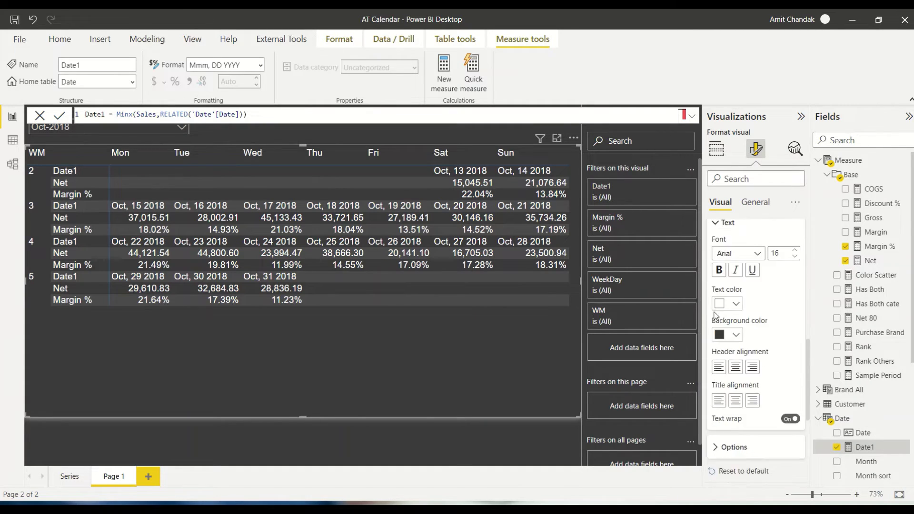
scroll(716, 318, "down", 2)
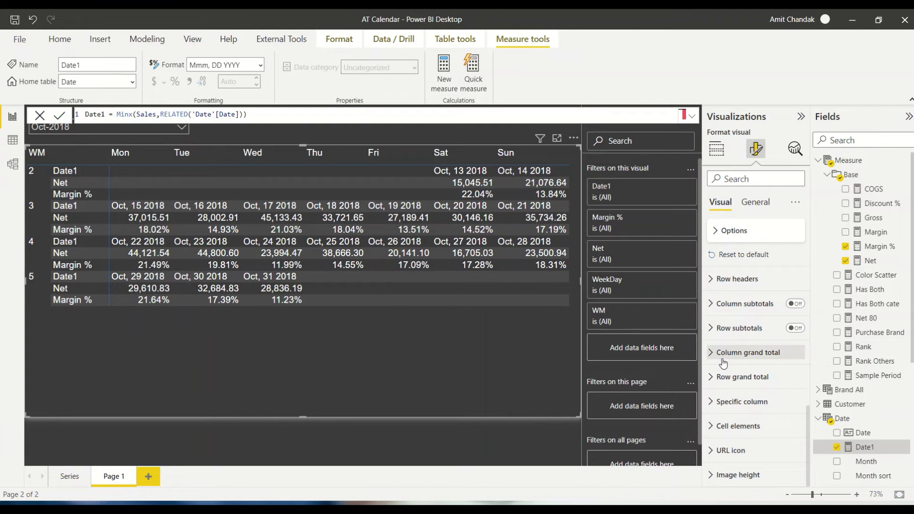
Set a blue background color for the Date1 values through the matrix's Specific column formatting.
left_click(715, 402)
scroll(742, 367, "down", 3)
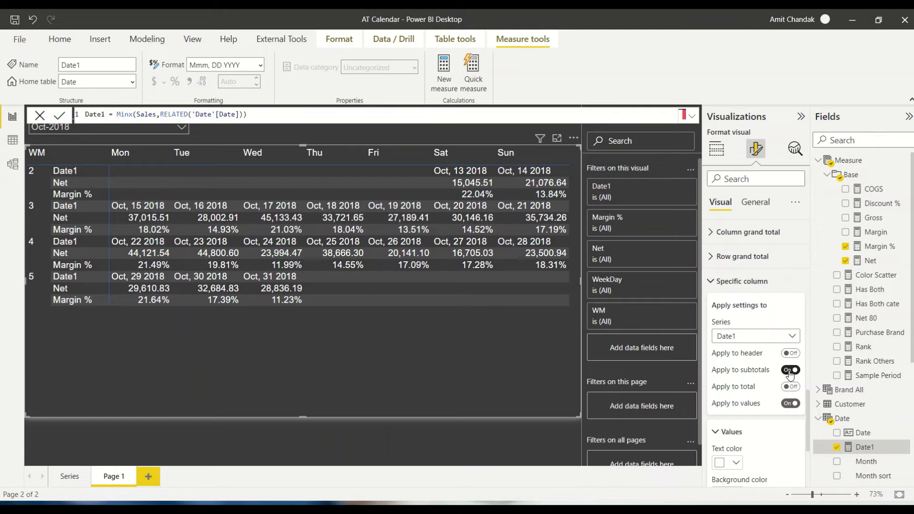
scroll(790, 391, "down", 1)
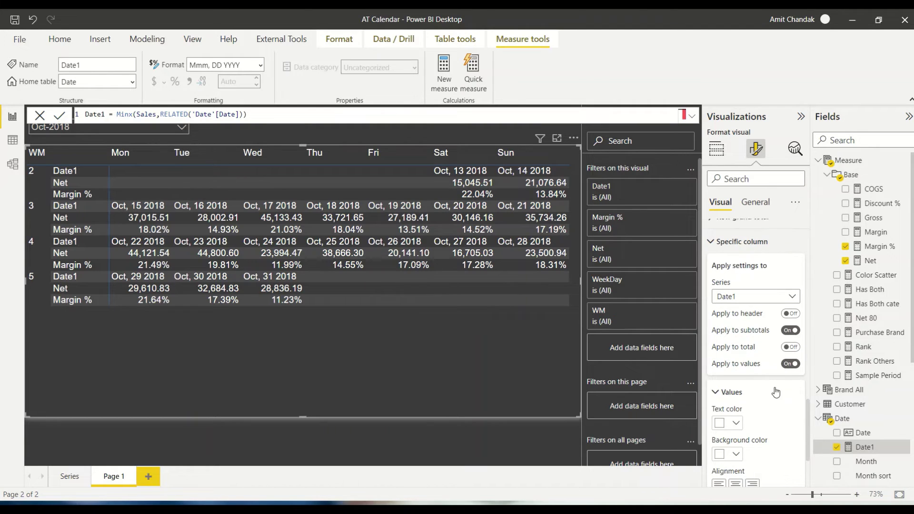
scroll(735, 423, "down", 2)
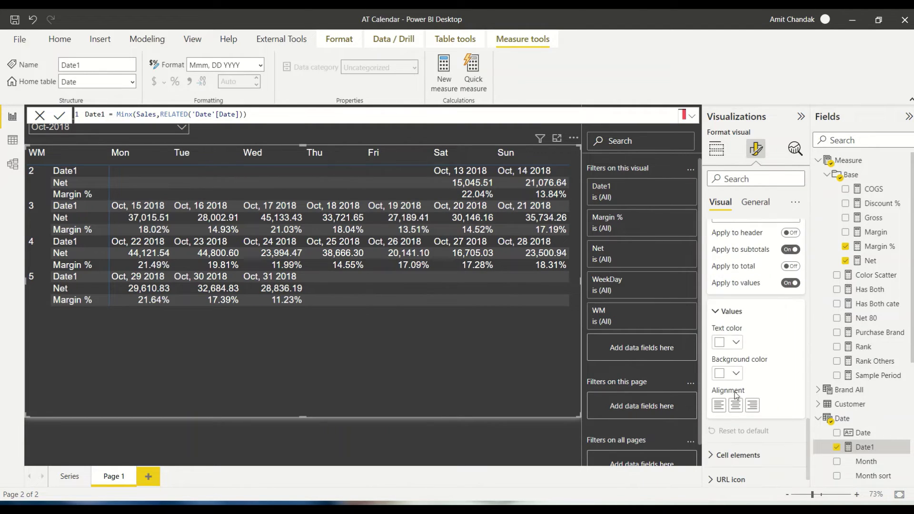
left_click(736, 374)
left_click(761, 321)
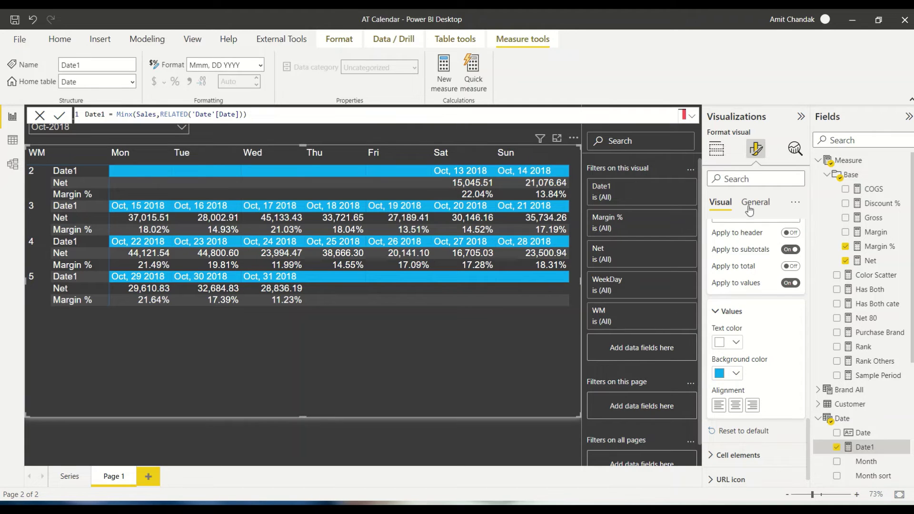
Turn on background color conditional formatting for the matrix's Margin % cell elements and open its rule settings.
left_click(715, 151)
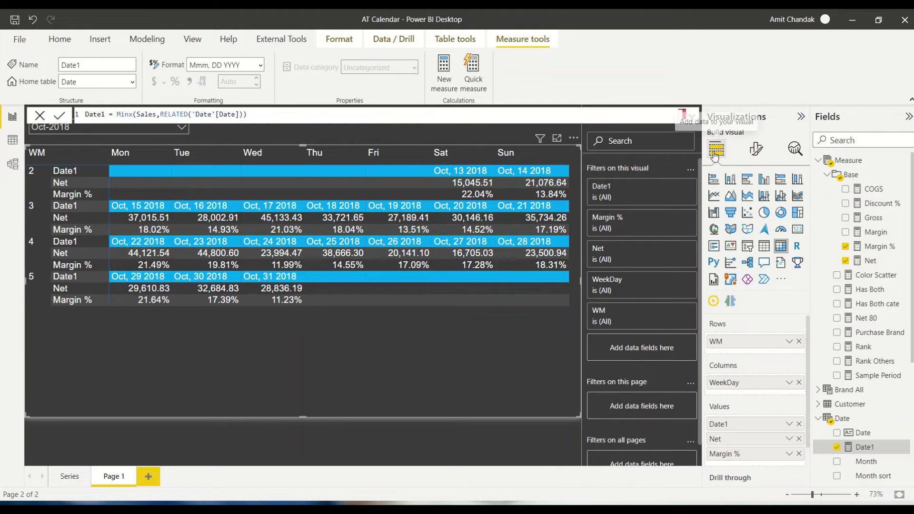
left_click(756, 149)
left_click(717, 310)
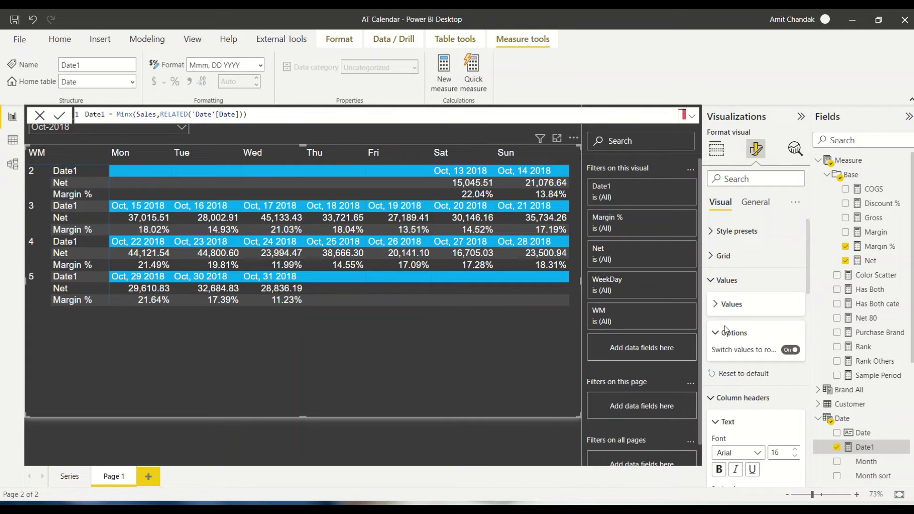
left_click(726, 330)
scroll(726, 341, "down", 3)
scroll(723, 346, "down", 3)
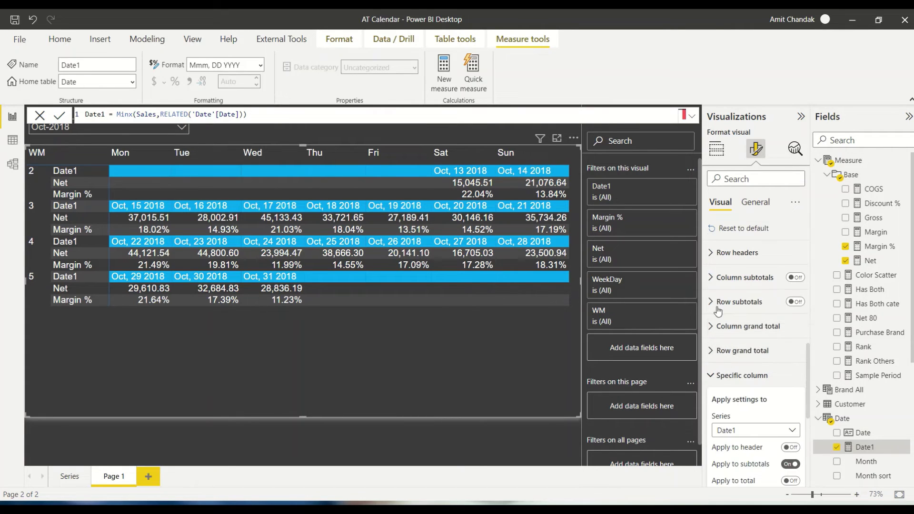
scroll(718, 374, "down", 2)
scroll(718, 375, "down", 5)
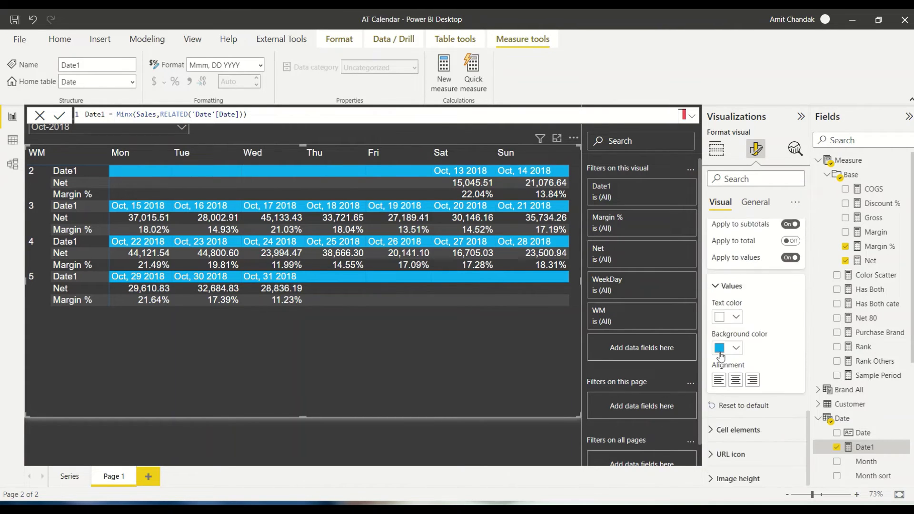
left_click(711, 428)
scroll(742, 371, "down", 3)
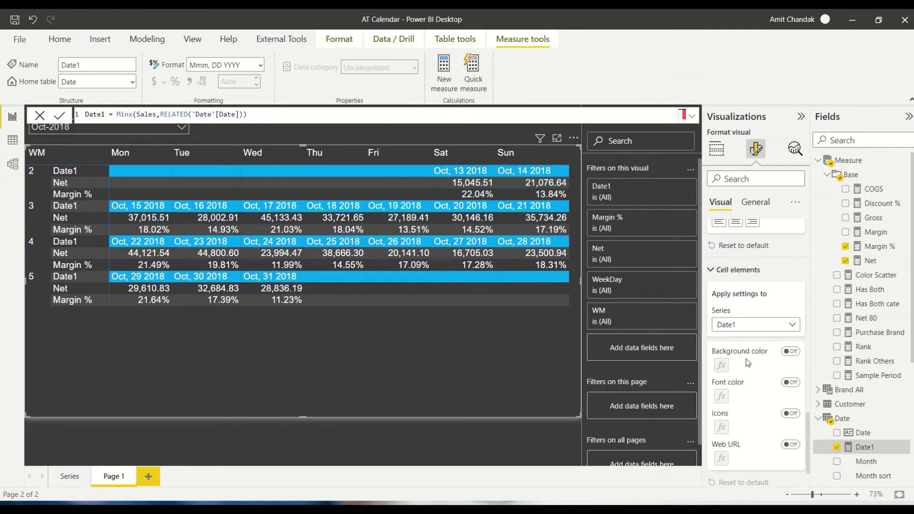
left_click(765, 324)
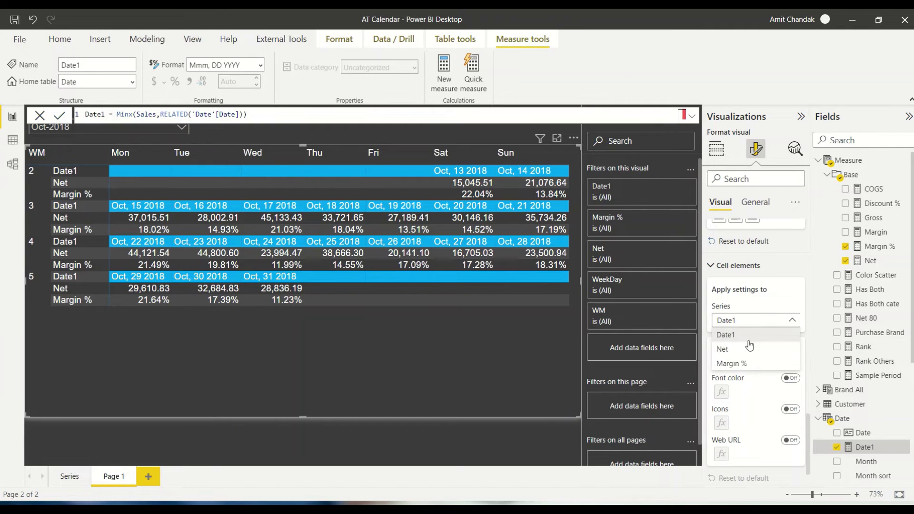
left_click(738, 364)
left_click(790, 347)
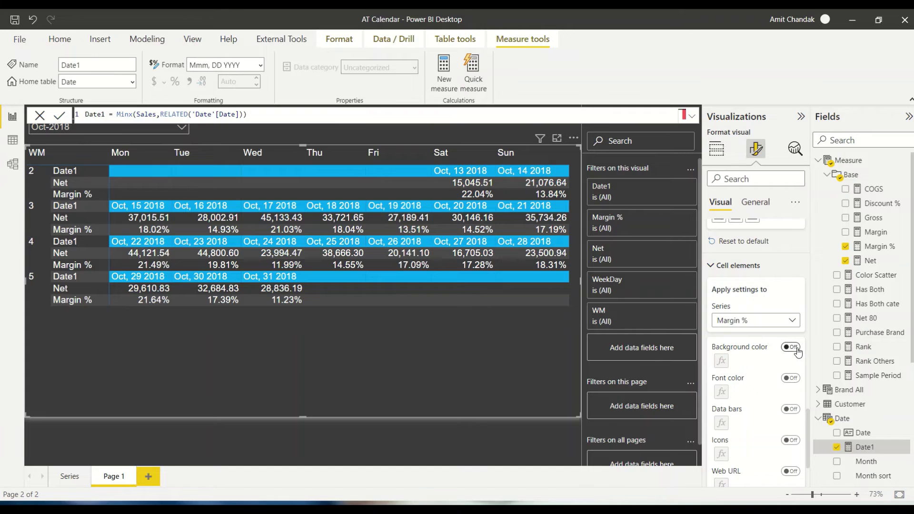
left_click(722, 362)
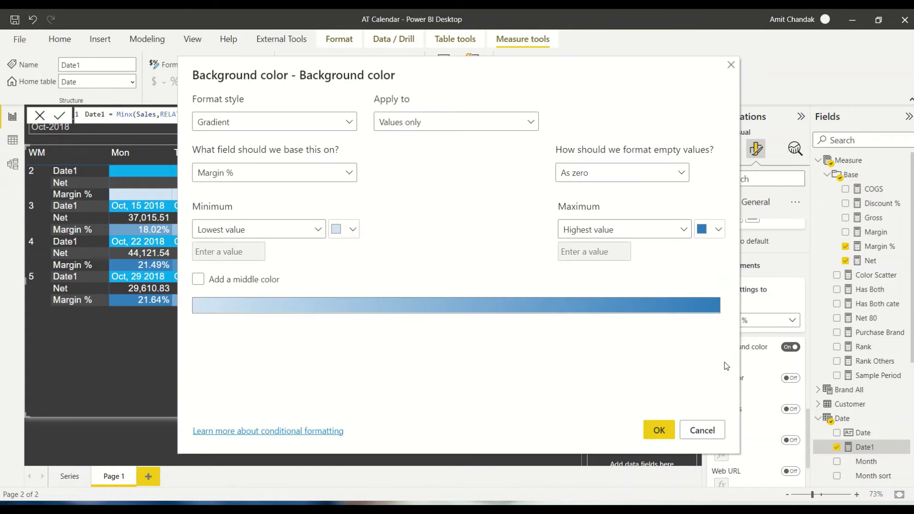
left_click(240, 128)
left_click(211, 175)
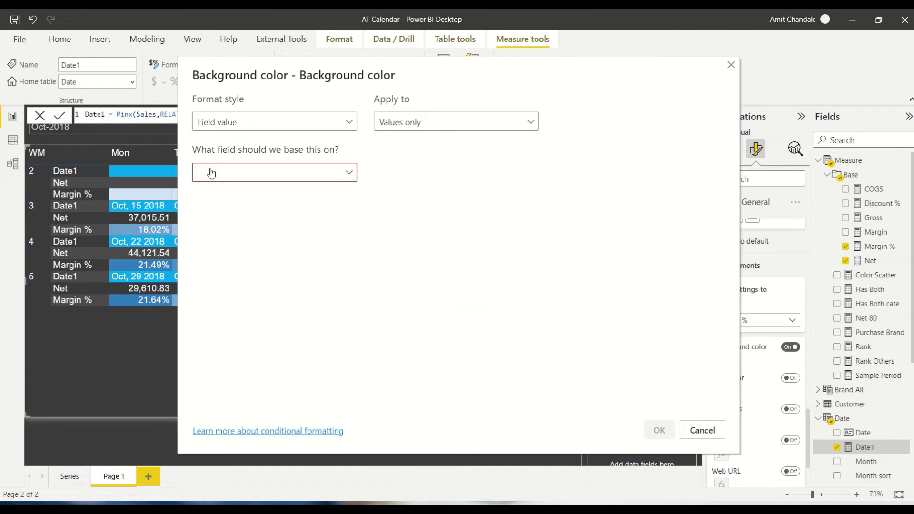
left_click(221, 172)
type("col")
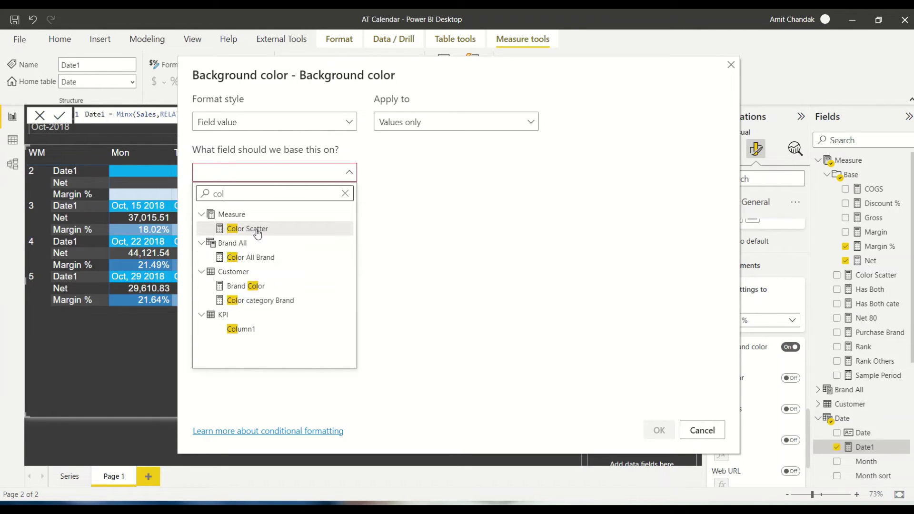
left_click(427, 404)
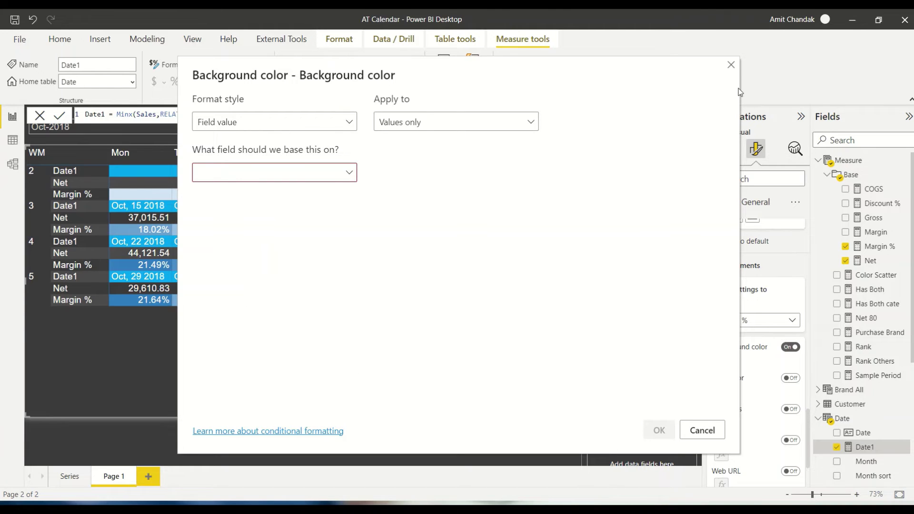
Set the Margin % background format style to Gradient based on the Margin % measure and apply it.
left_click(300, 123)
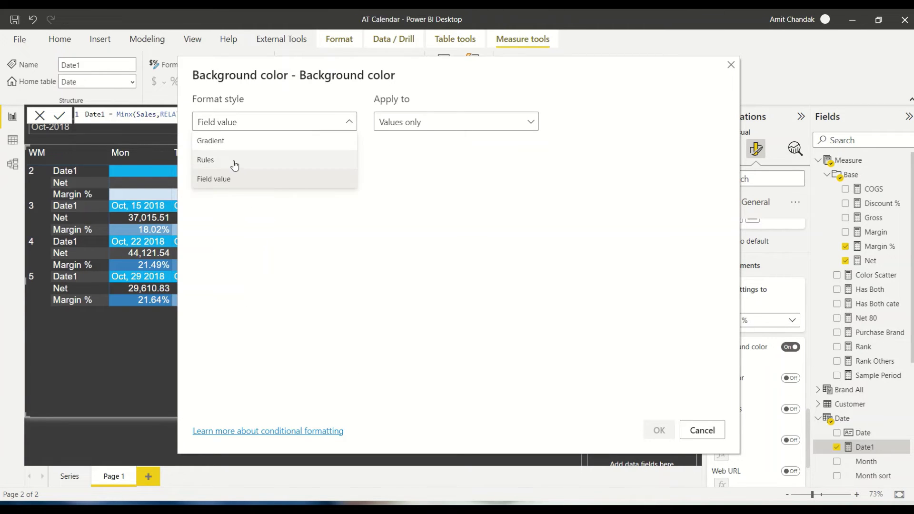
left_click(224, 142)
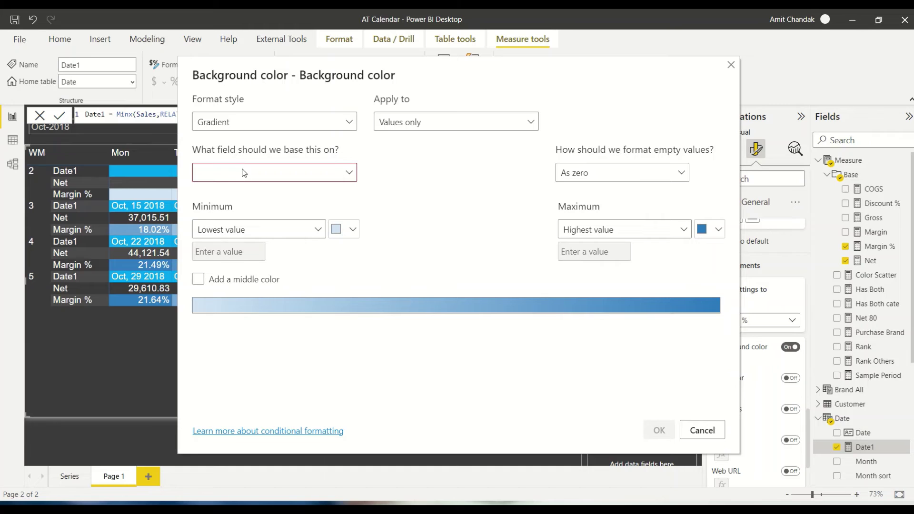
left_click(243, 172)
left_click_drag(221, 194, 195, 204)
type("m")
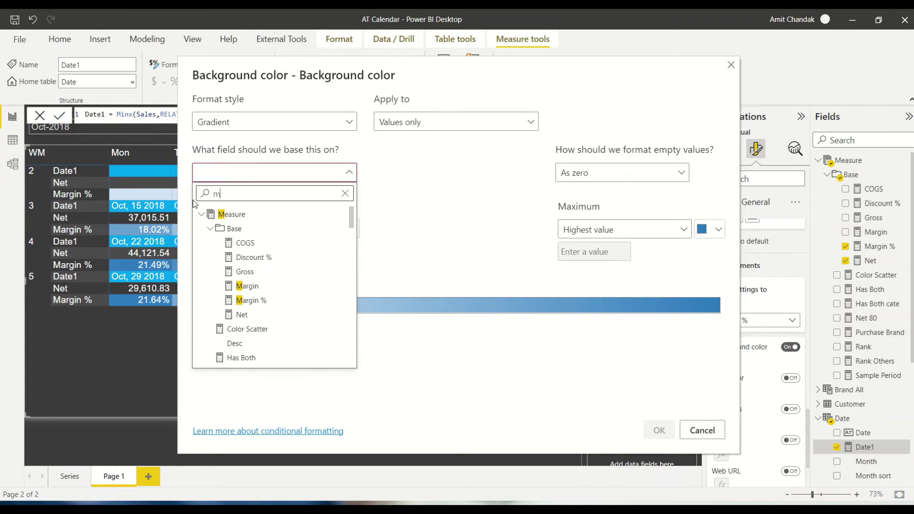
type("ar")
left_click(263, 260)
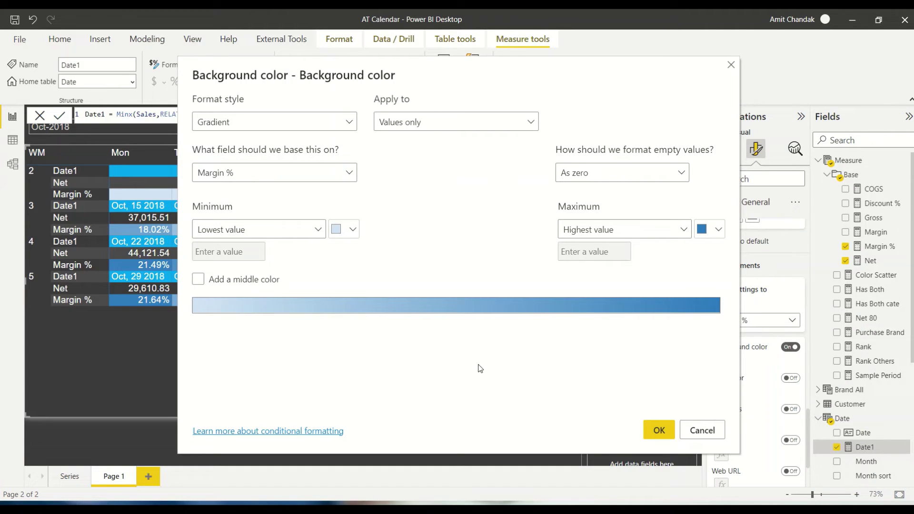
left_click(659, 431)
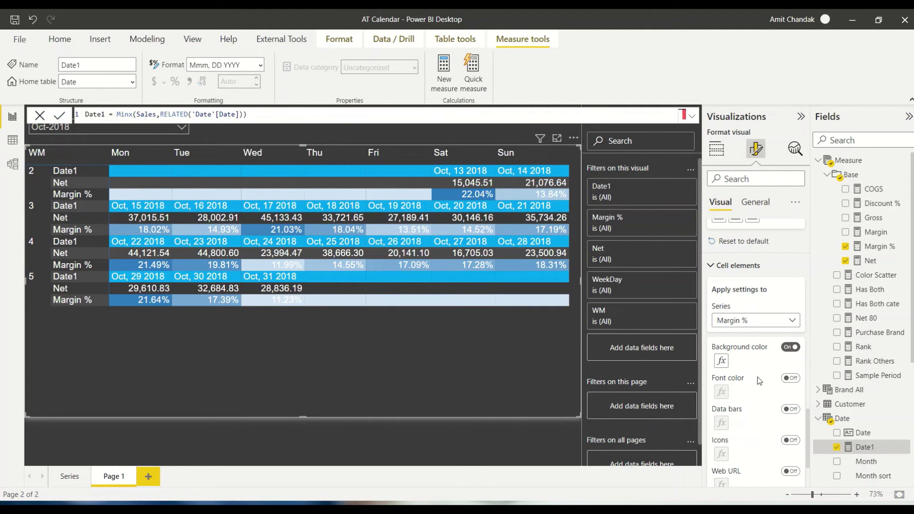
Color the Margin % background gradient red for the lowest value and dark green for the highest value.
left_click(721, 361)
left_click(353, 229)
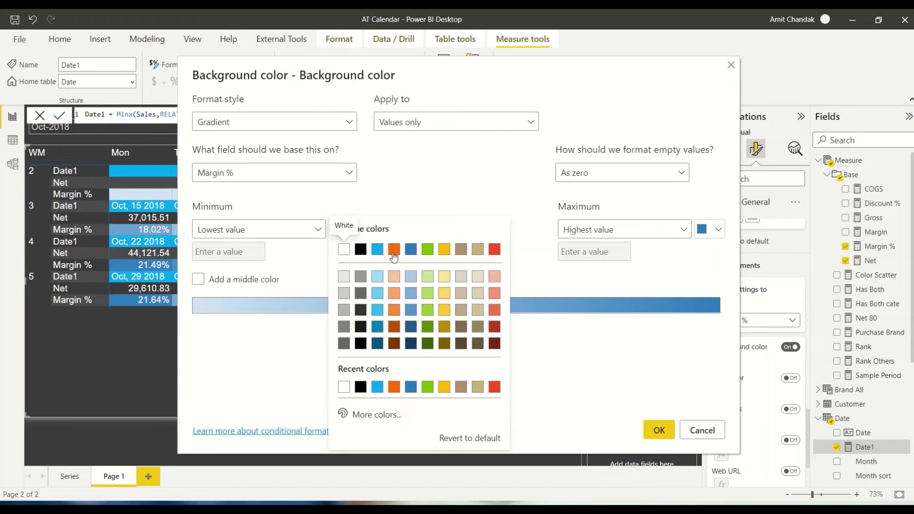
left_click(494, 250)
left_click(718, 230)
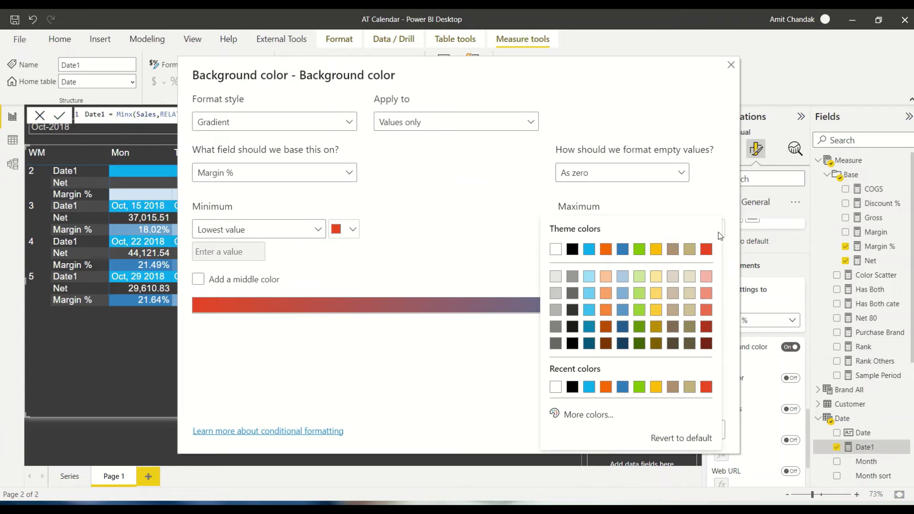
left_click(640, 344)
left_click(664, 437)
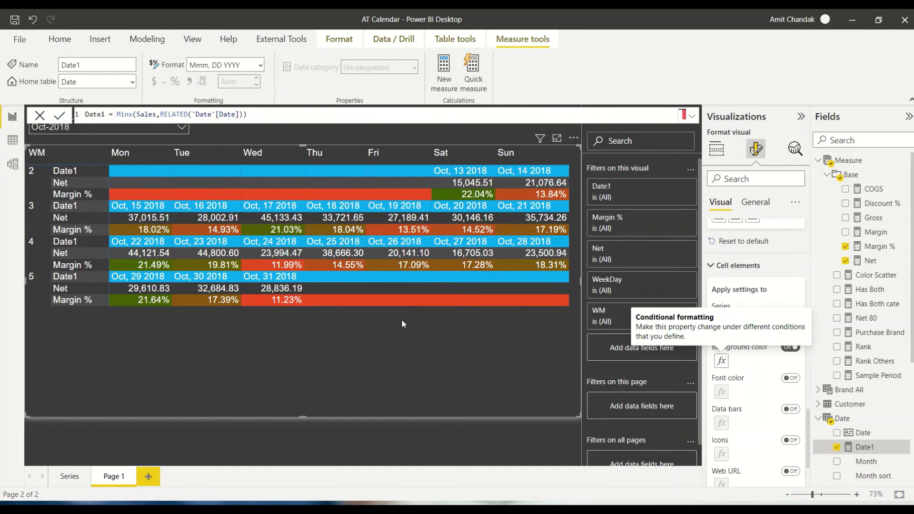
left_click(41, 117)
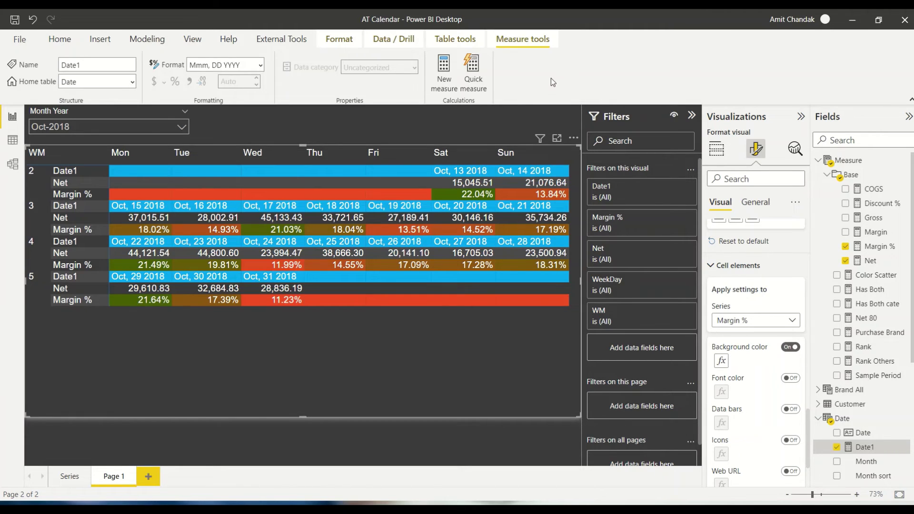
Start a new fields parameter and name it Measure1.
left_click(146, 42)
left_click(244, 90)
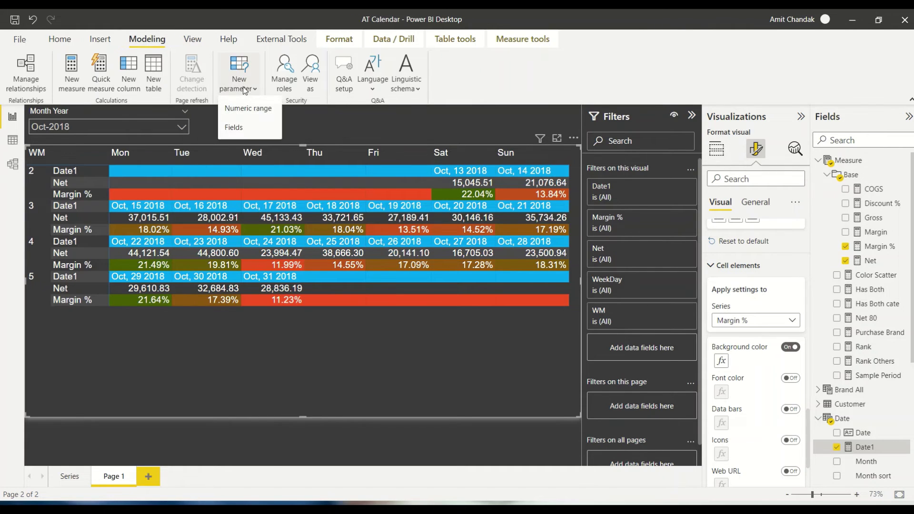
left_click(239, 128)
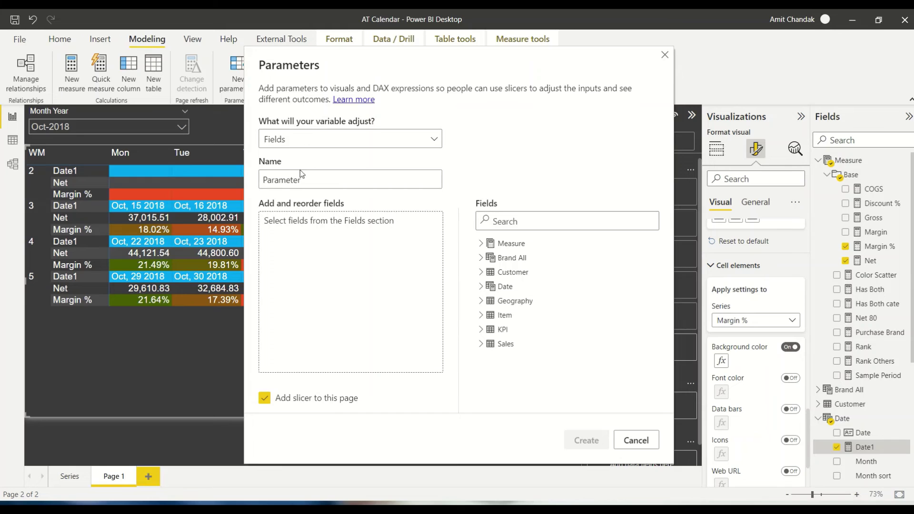
left_click(301, 178)
double_click(301, 179)
type("Measure1")
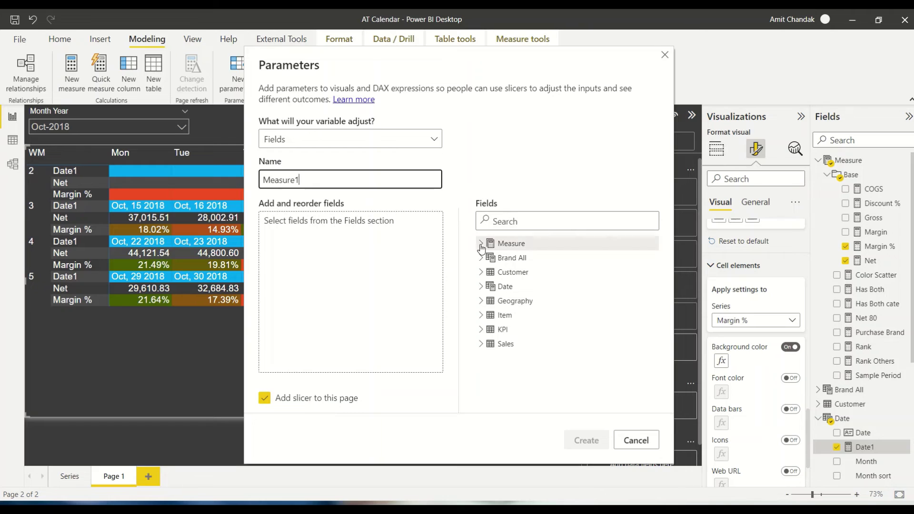
Add Gross, Net, COGS, Margin % and Discount % to the parameter and create it with a slicer on this page.
left_click(481, 244)
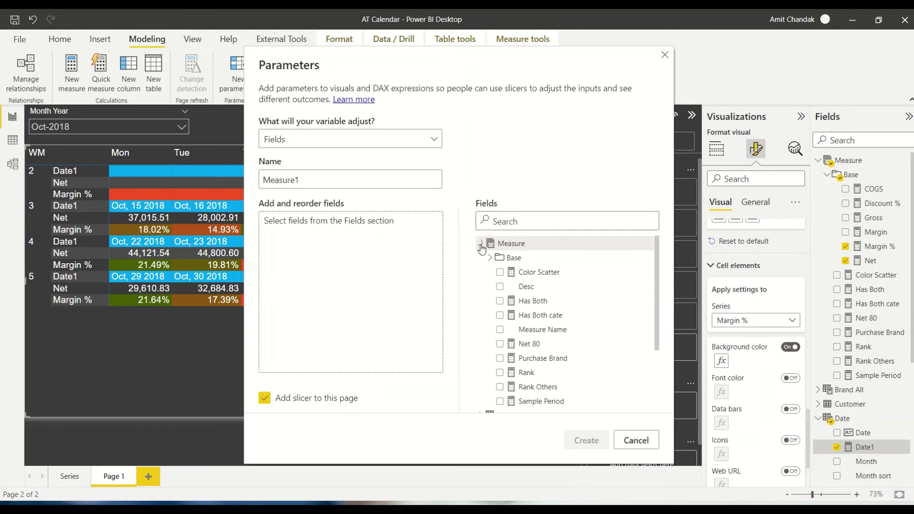
scroll(530, 296, "down", 2)
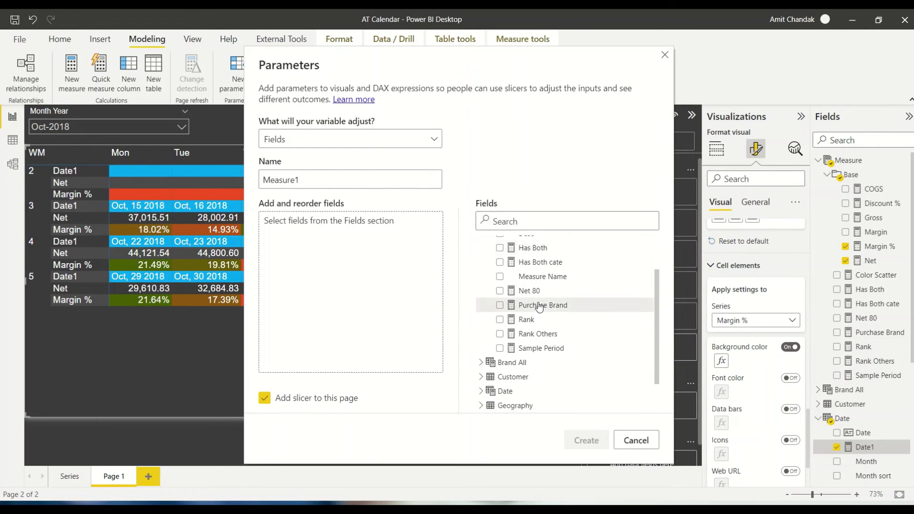
scroll(540, 308, "up", 5)
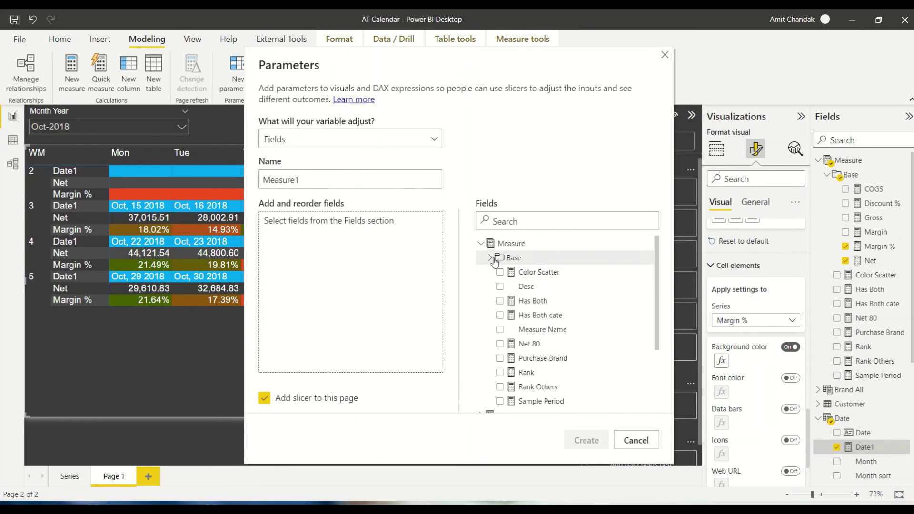
left_click_drag(534, 346, 350, 286)
left_click_drag(500, 345, 349, 286)
left_click_drag(523, 279, 350, 281)
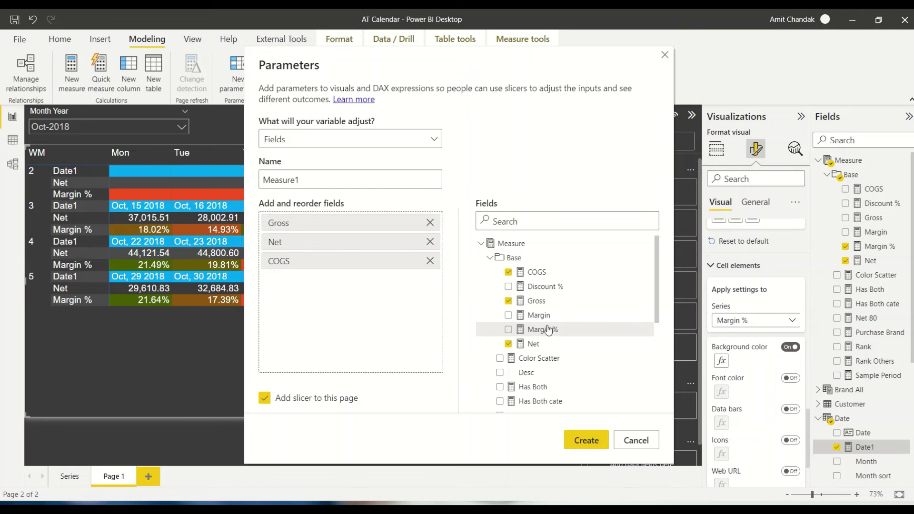
left_click_drag(542, 286, 350, 282)
left_click_drag(540, 329, 393, 314)
left_click(576, 436)
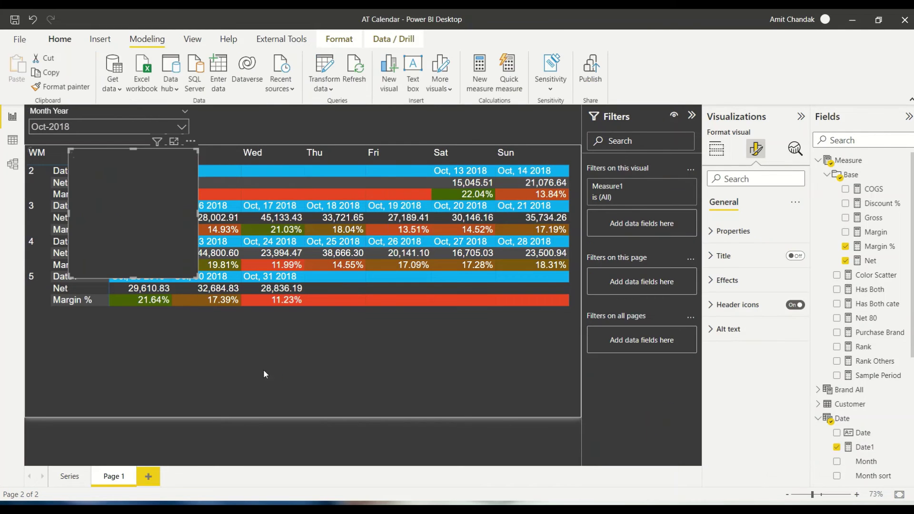
Place the Measure1 slicer beside the Month Year slicer, switch it to a dropdown and shrink it to fit above the matrix.
left_click_drag(166, 219, 261, 174)
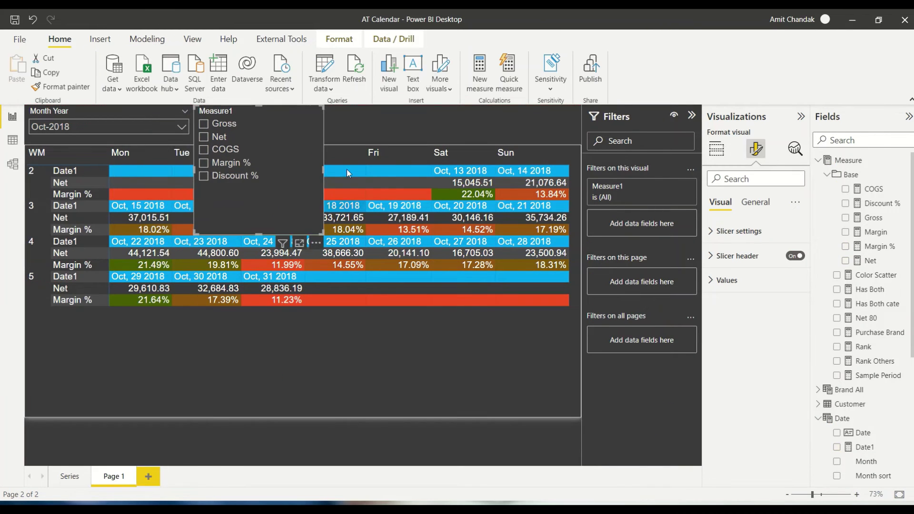
left_click(315, 112)
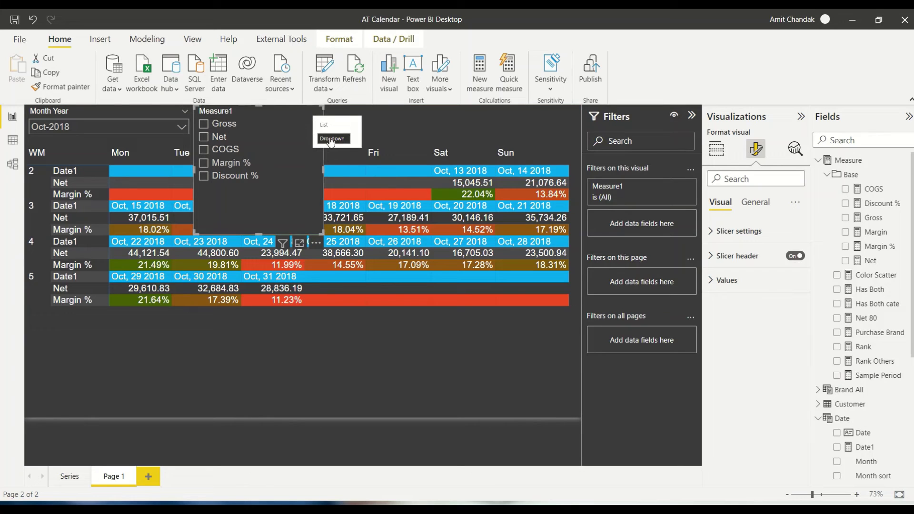
left_click(331, 141)
left_click_drag(322, 238, 330, 141)
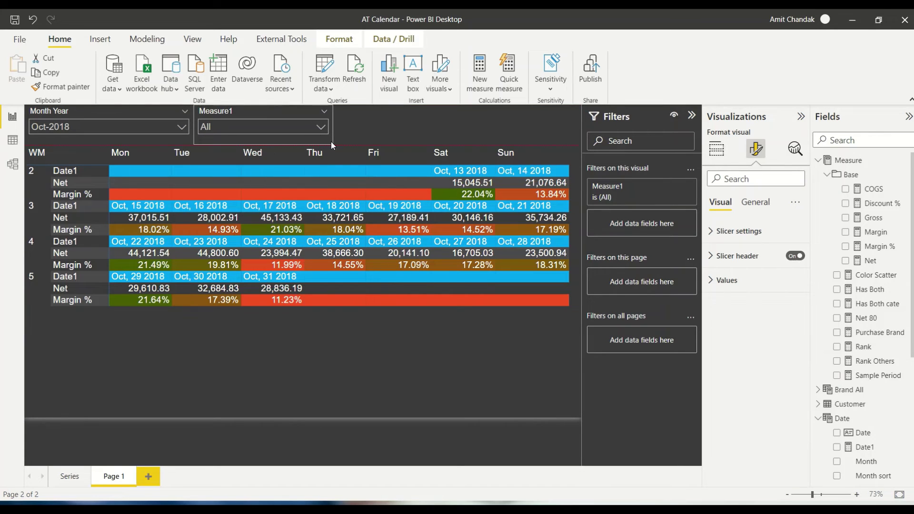
left_click(333, 152)
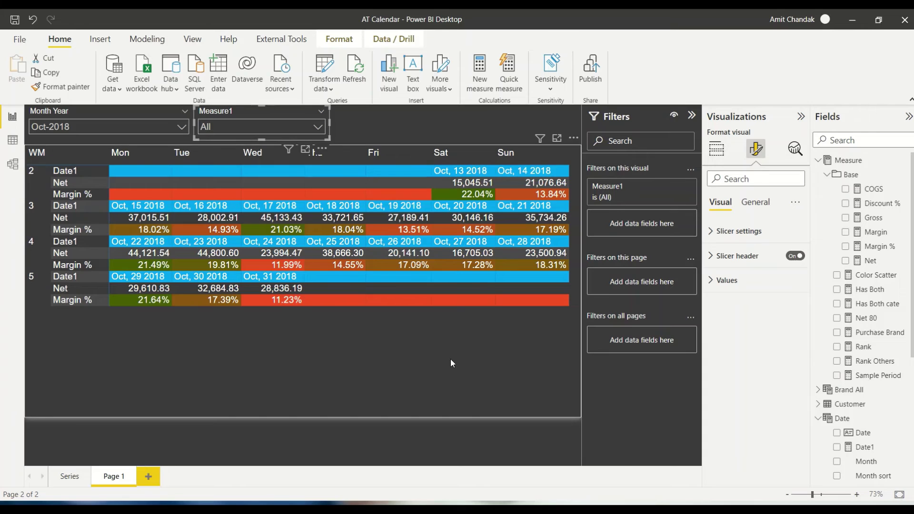
Add the Measure1 parameter to the matrix values below Date1 and remove the separate Net and Margin % values.
left_click(716, 149)
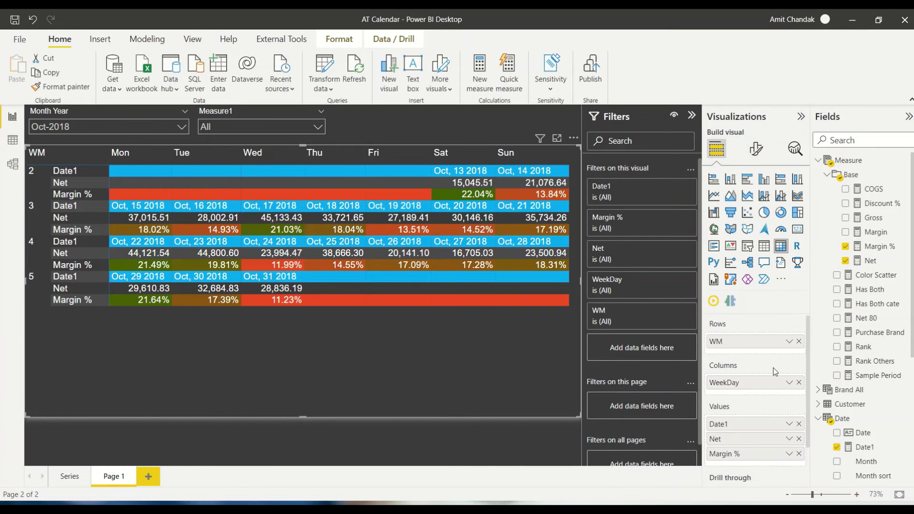
scroll(797, 412, "down", 1)
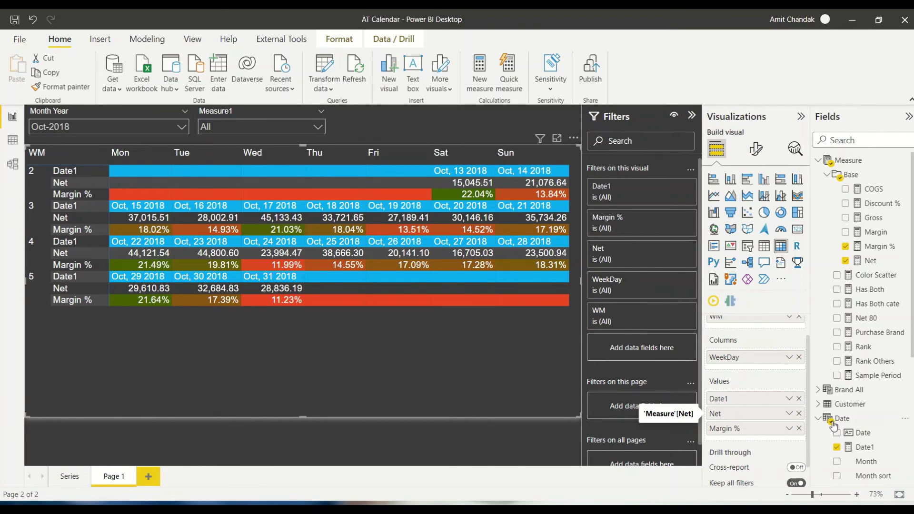
scroll(884, 336, "down", 5)
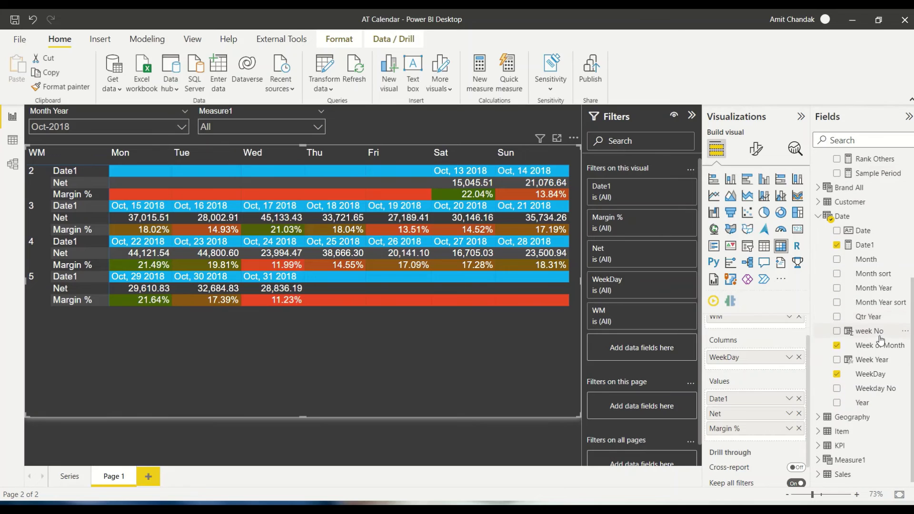
left_click(817, 460)
left_click_drag(871, 460, 766, 410)
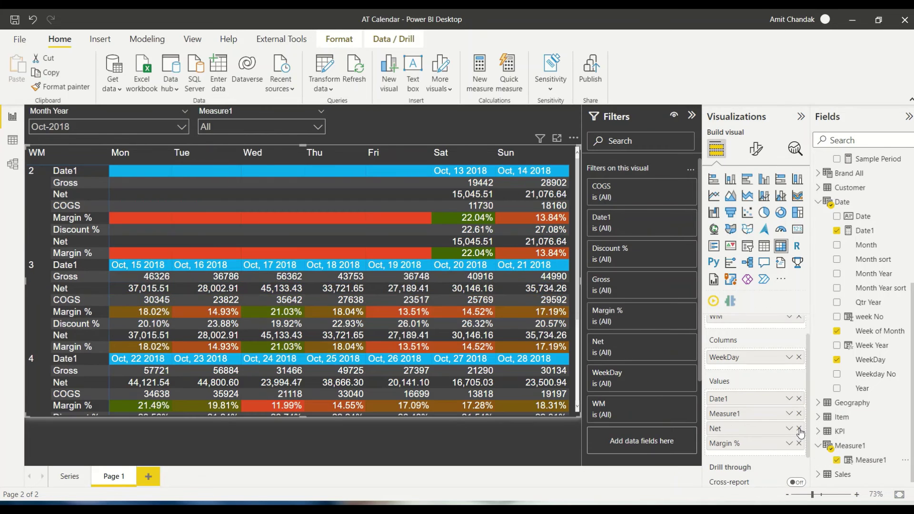
left_click(799, 428)
left_click(799, 428)
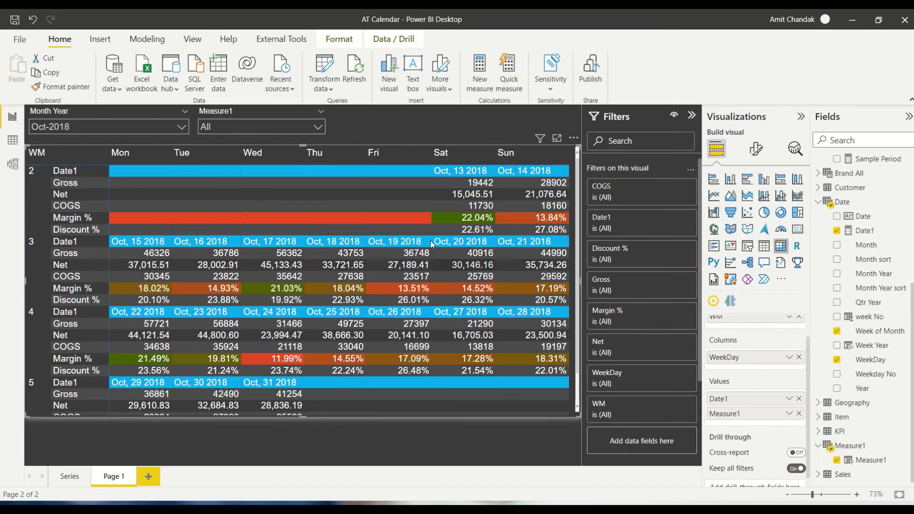
Check the matrix's cell elements formatting and the series it can be applied to, including the Margin % background color.
left_click(756, 149)
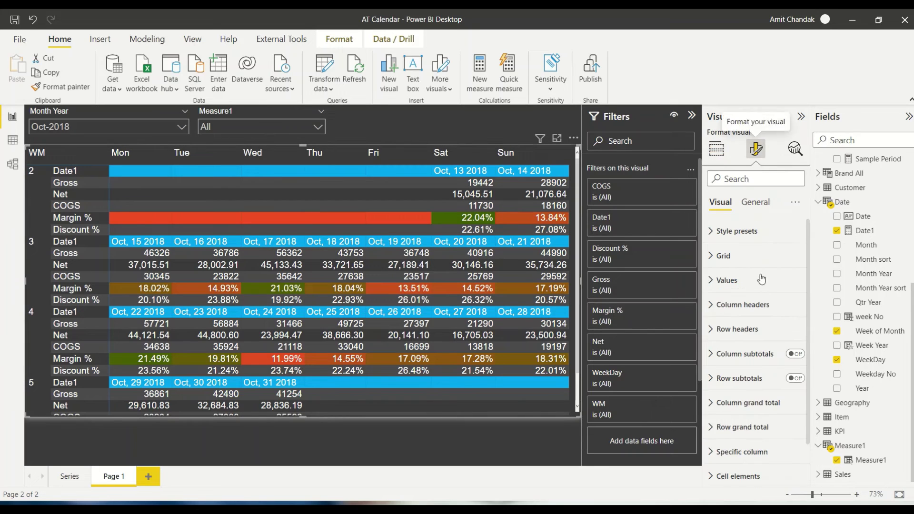
scroll(761, 304, "down", 1)
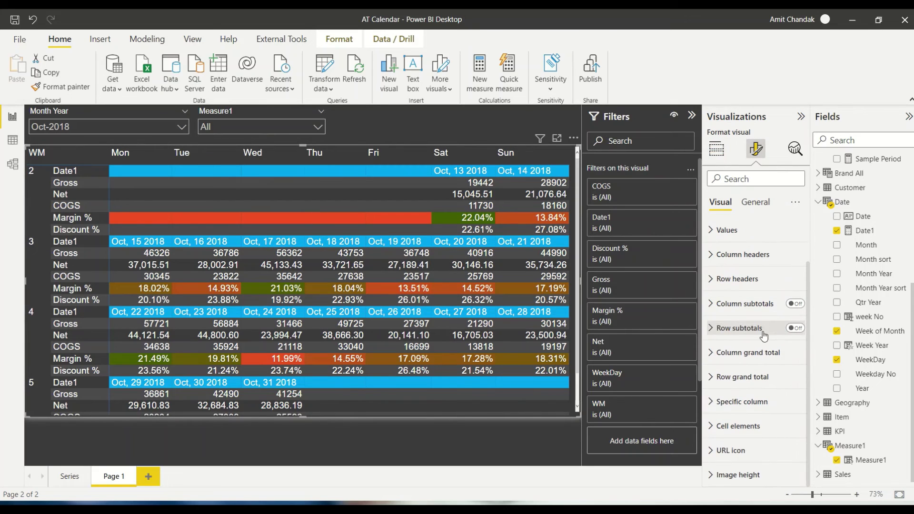
left_click(715, 426)
scroll(763, 358, "down", 3)
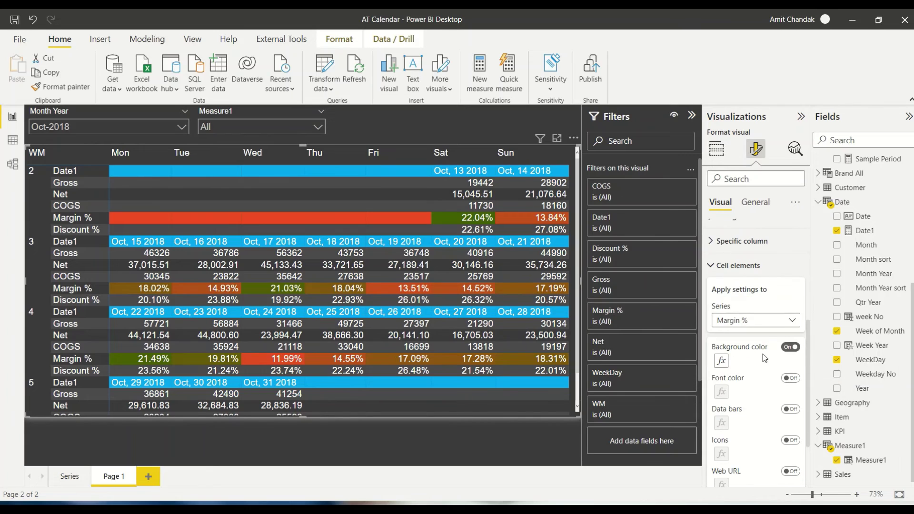
left_click(763, 322)
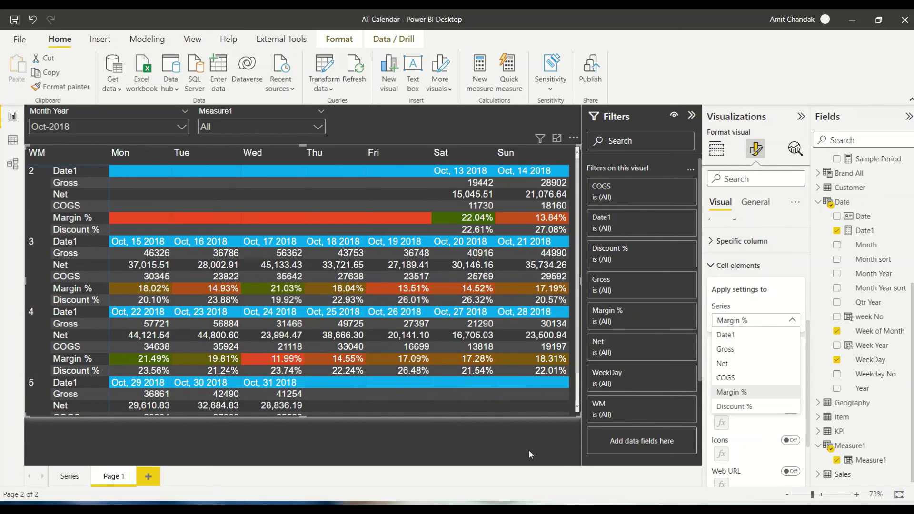
key("Escape")
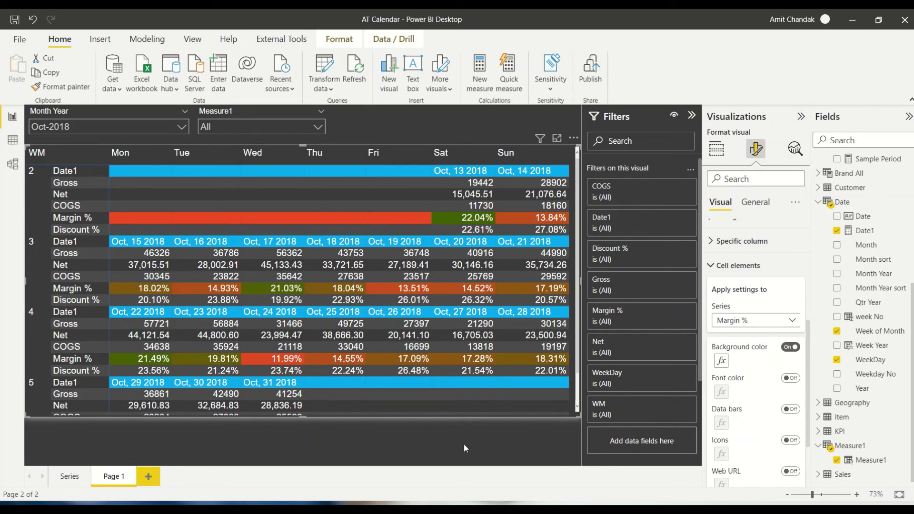
scroll(365, 343, "down", 1)
scroll(361, 312, "up", 1)
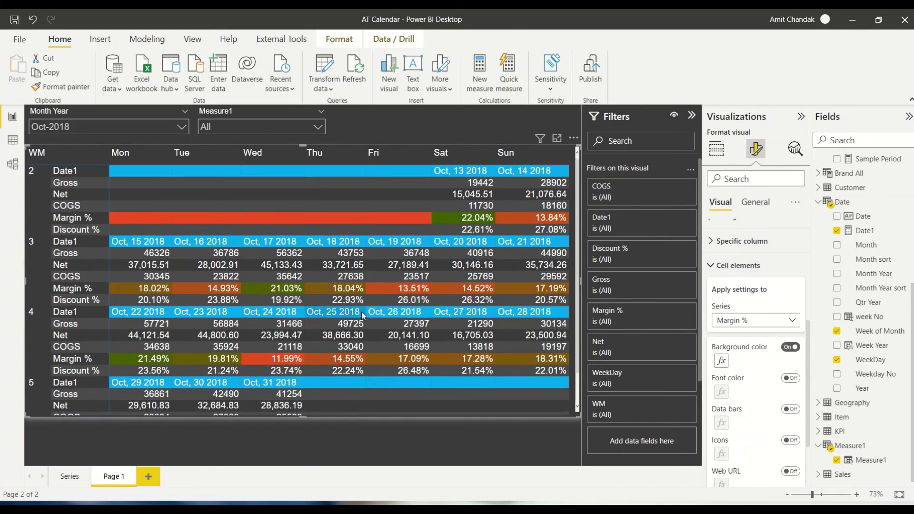
mouse_move(312, 263)
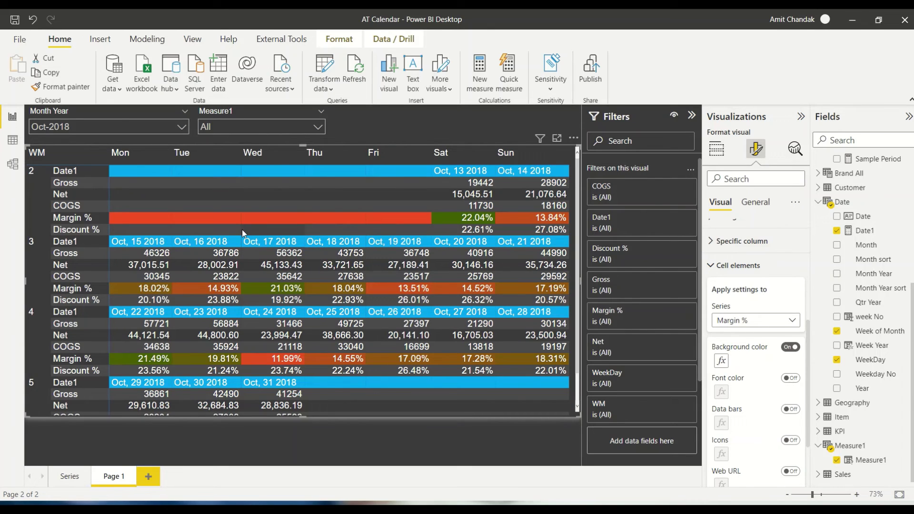
Try to rename the Date1 value in the matrix as Date.
left_click(717, 149)
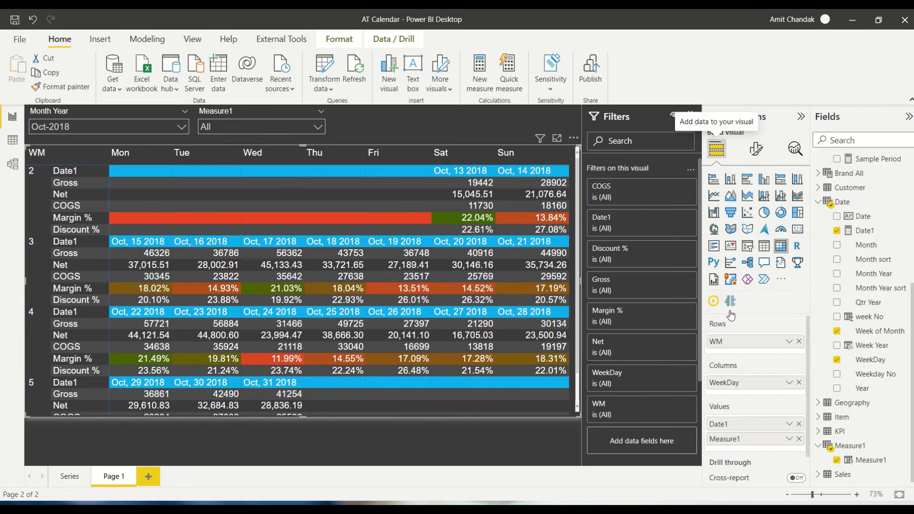
double_click(739, 425)
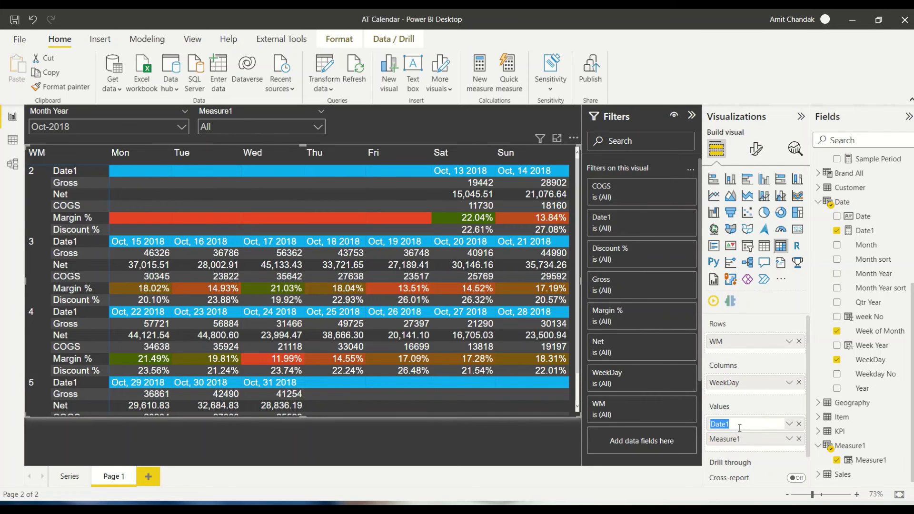
left_click(740, 428)
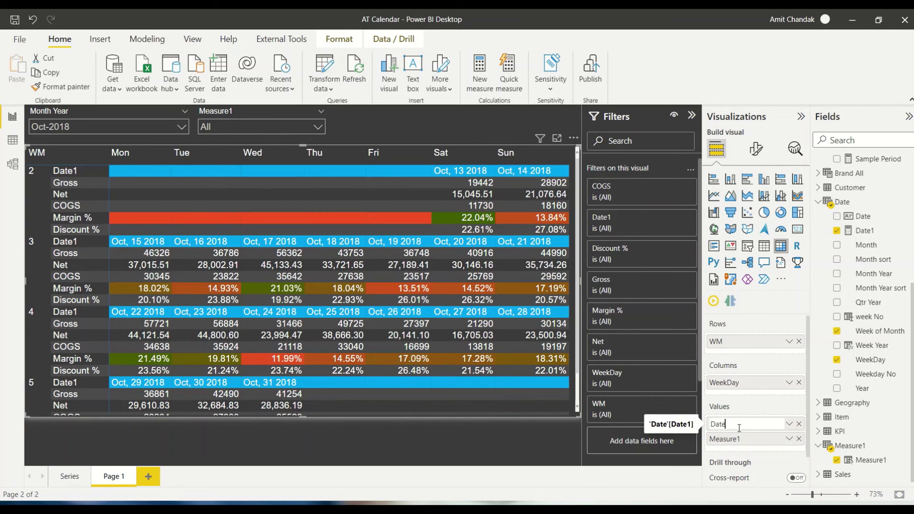
left_click(529, 437)
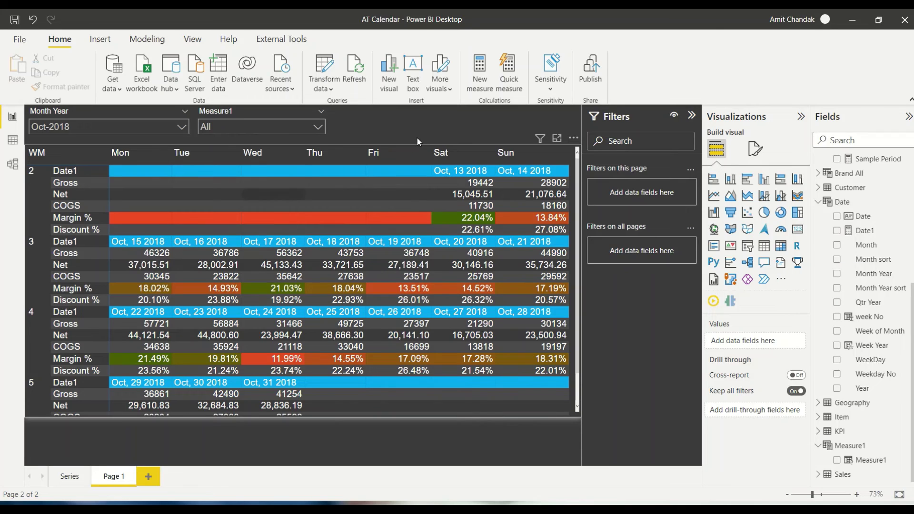
Create a measure named Filler that returns a single space, Filler = " ".
left_click(477, 79)
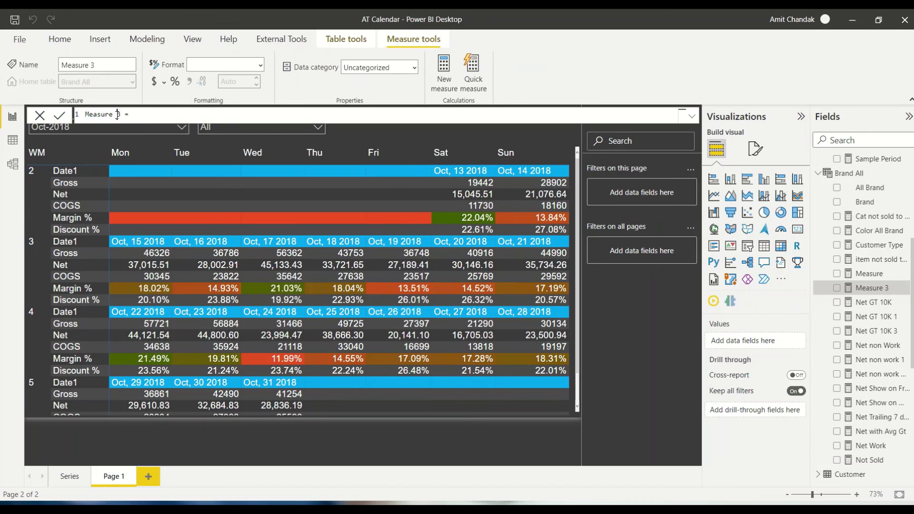
left_click_drag(122, 115, 77, 117)
type("Filler")
left_click_drag(105, 116, 96, 116)
key("BackSpace")
left_click(541, 85)
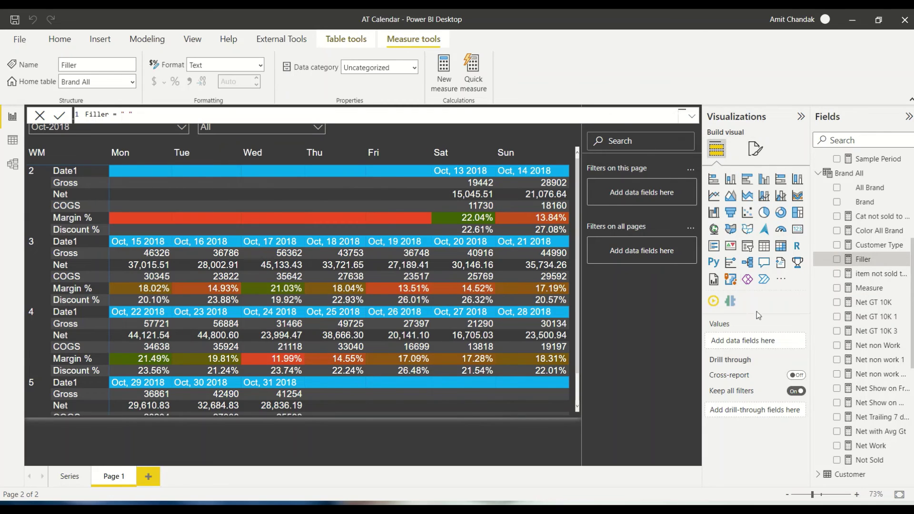
Search the fields for "fi" and add the Filler measure to the matrix values below Measure1.
left_click(536, 401)
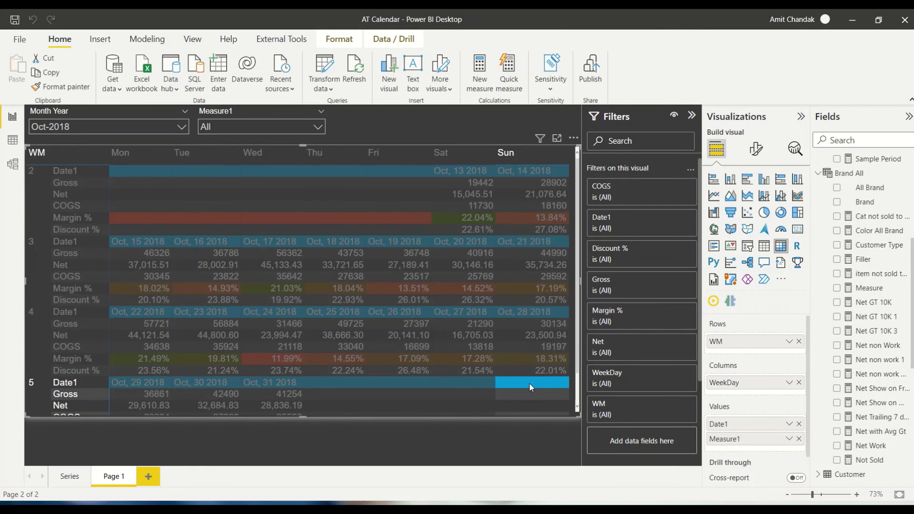
left_click(531, 387)
scroll(872, 271, "down", 2)
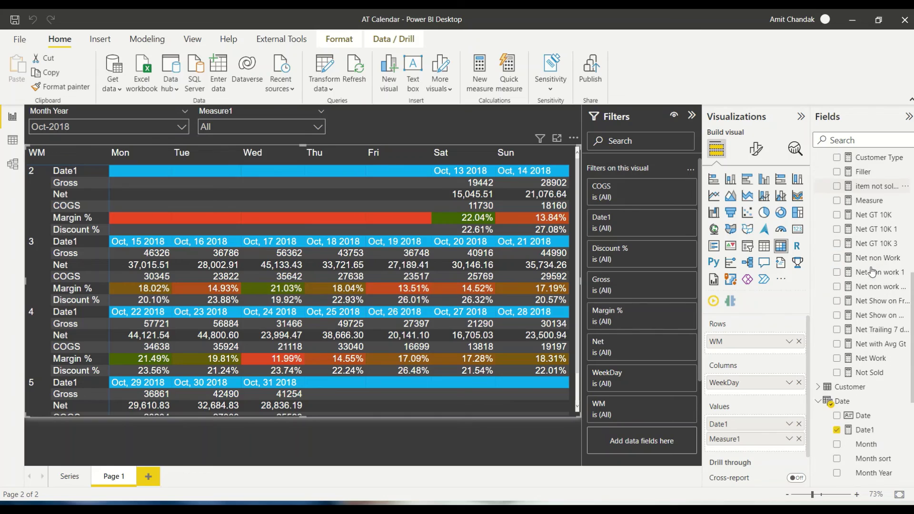
scroll(866, 228, "up", 6)
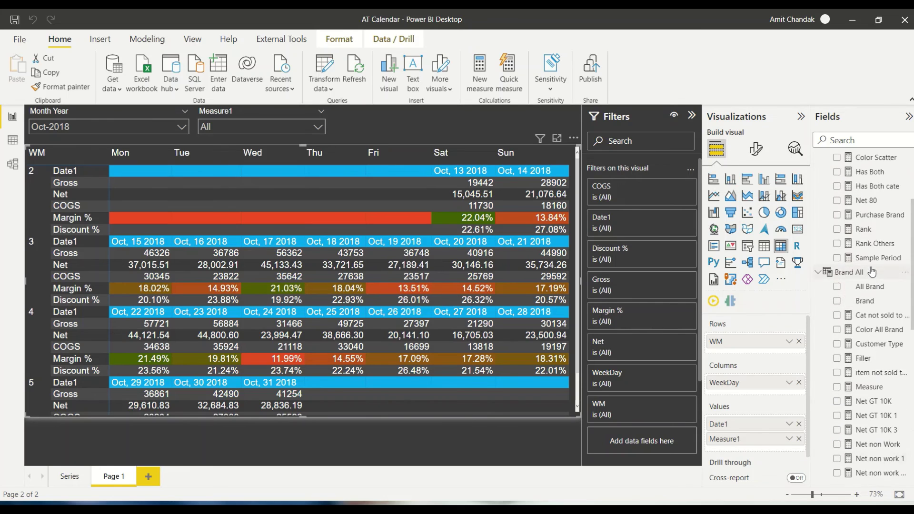
left_click(859, 140)
type("fi")
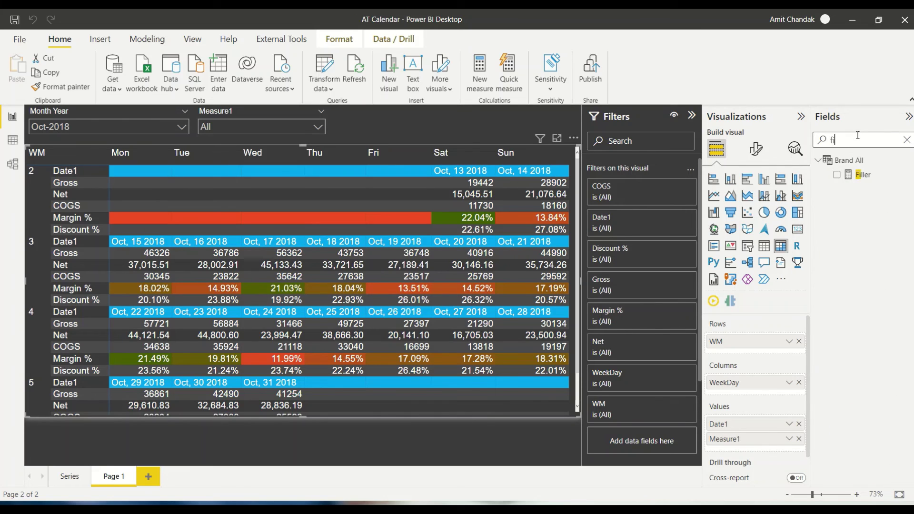
left_click_drag(854, 175, 754, 450)
left_click_drag(751, 449, 751, 450)
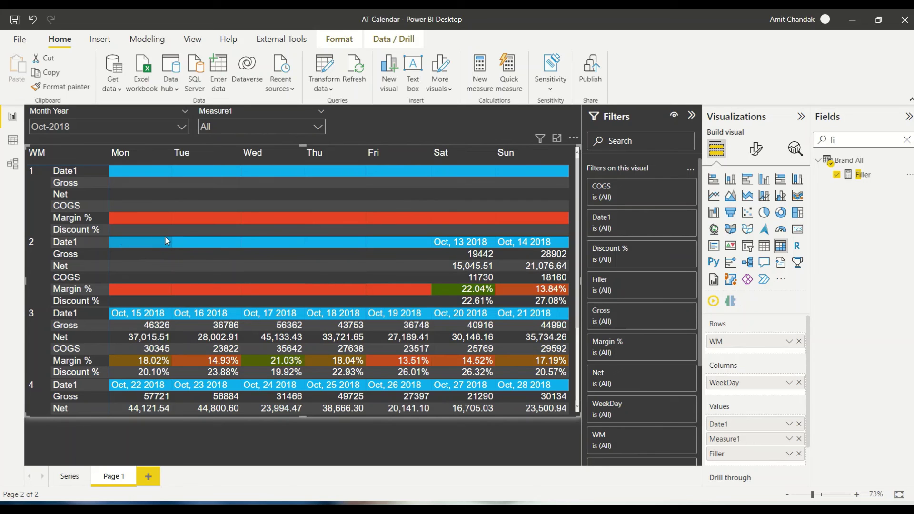
Look through all weeks of the matrix and compare it with the calendar in the AT Calendar Test report.
scroll(187, 308, "down", 3)
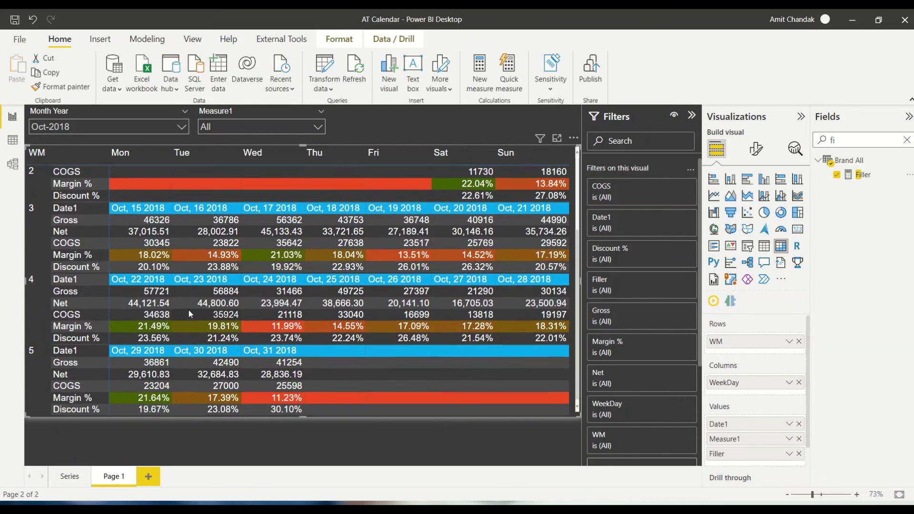
scroll(280, 327, "up", 3)
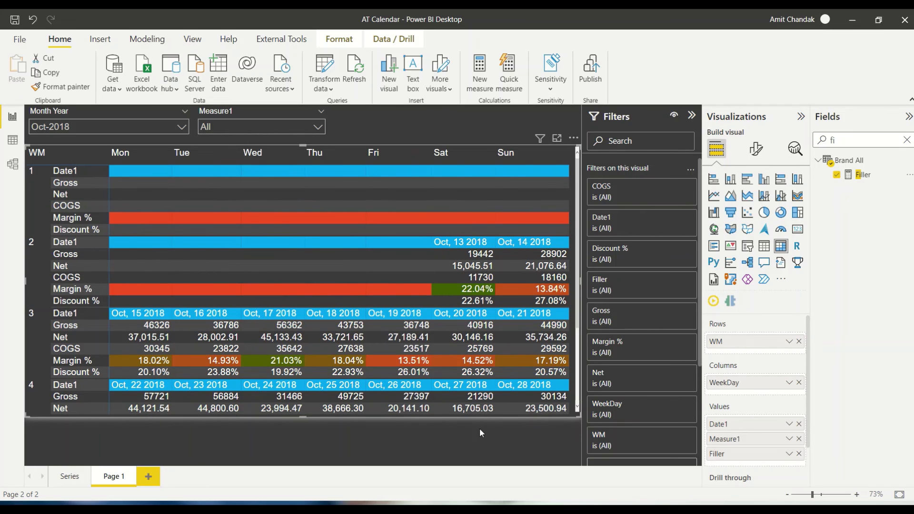
key("alt+Tab")
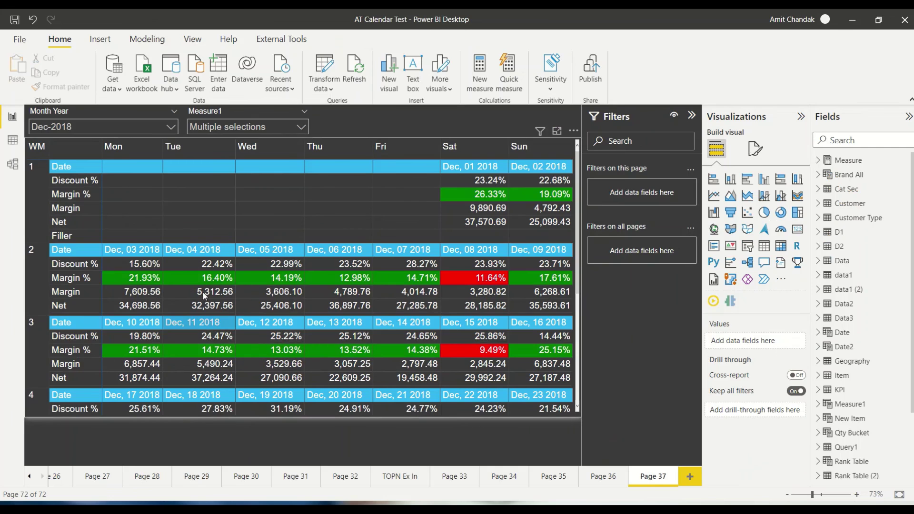
key("alt+Tab")
Filter Month Year to Dec-2018, switch it to Nov-2018, and look through the November weeks in the matrix.
left_click(147, 126)
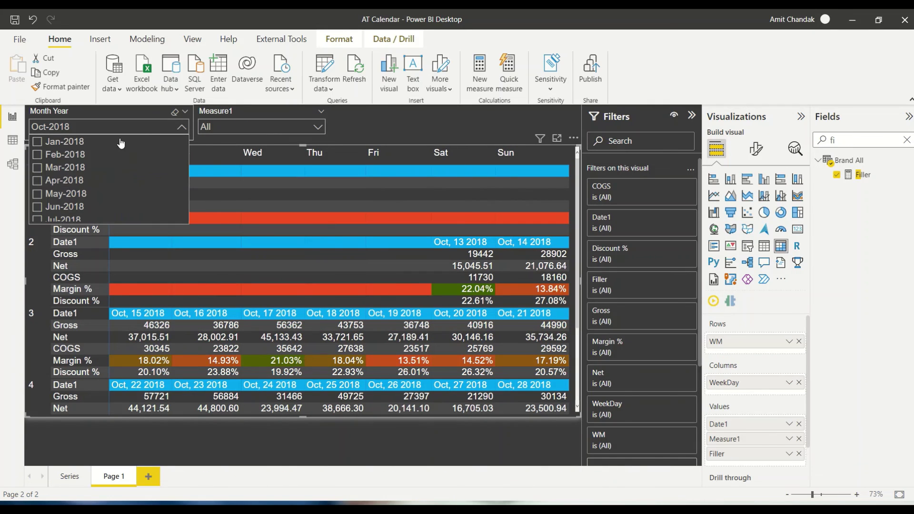
scroll(48, 203, "down", 2)
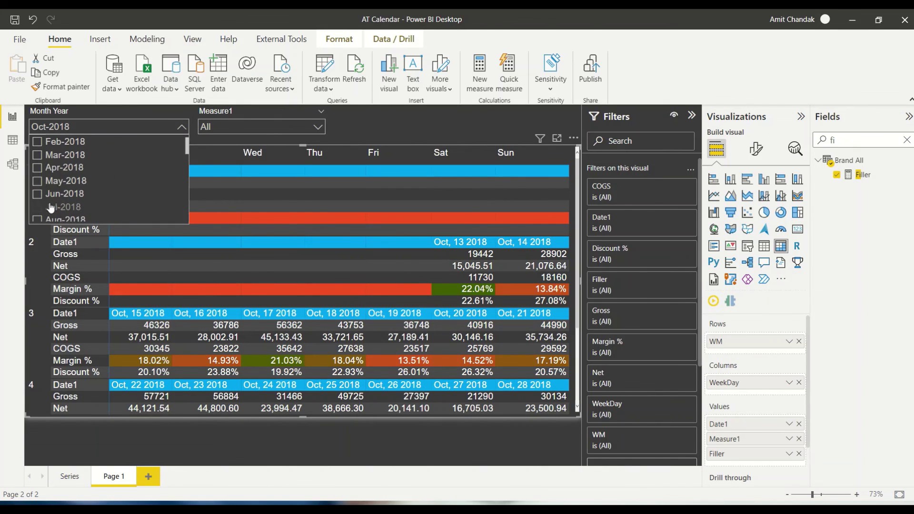
scroll(49, 208, "down", 4)
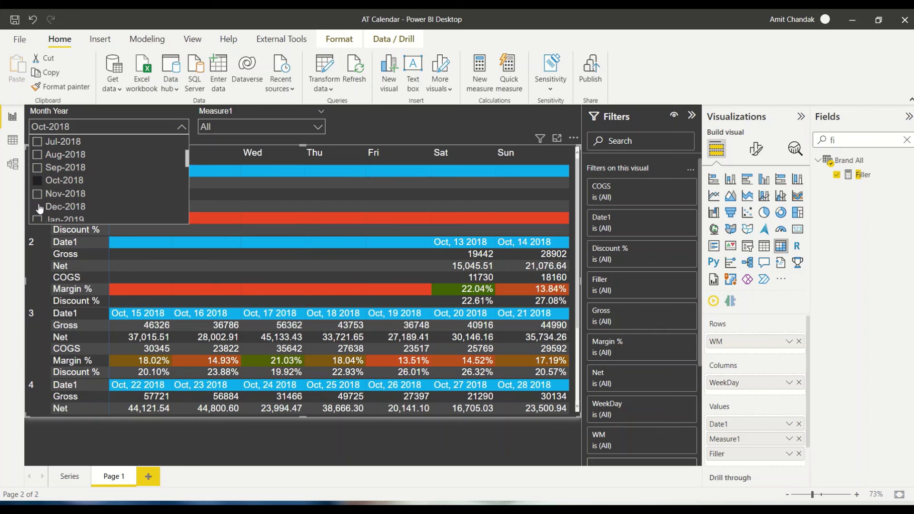
left_click(38, 208)
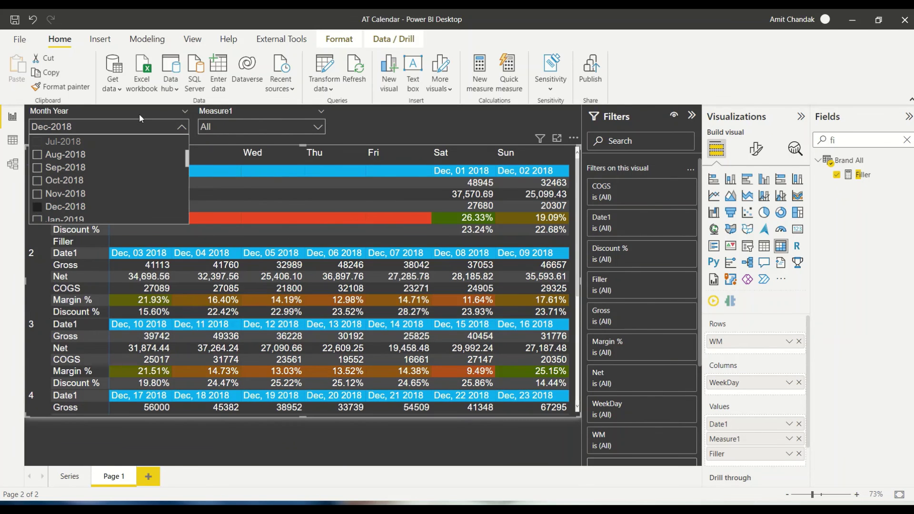
left_click(46, 194)
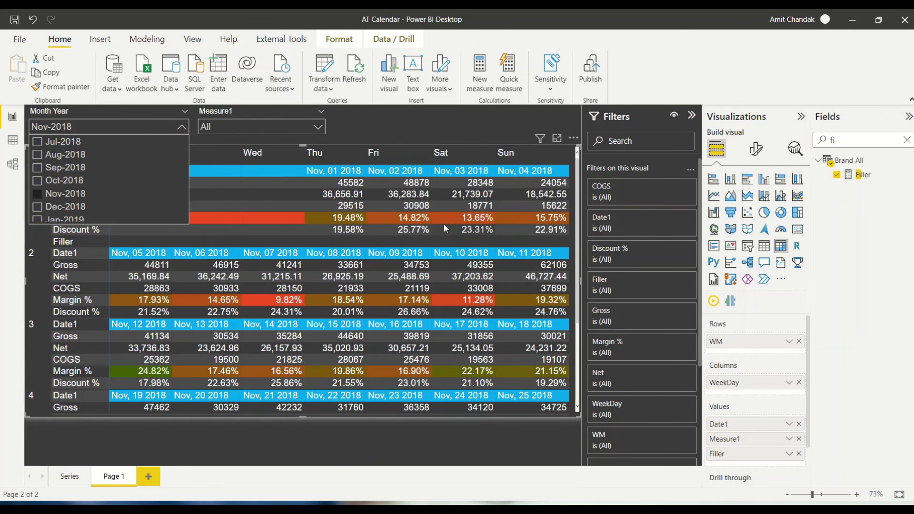
left_click(181, 127)
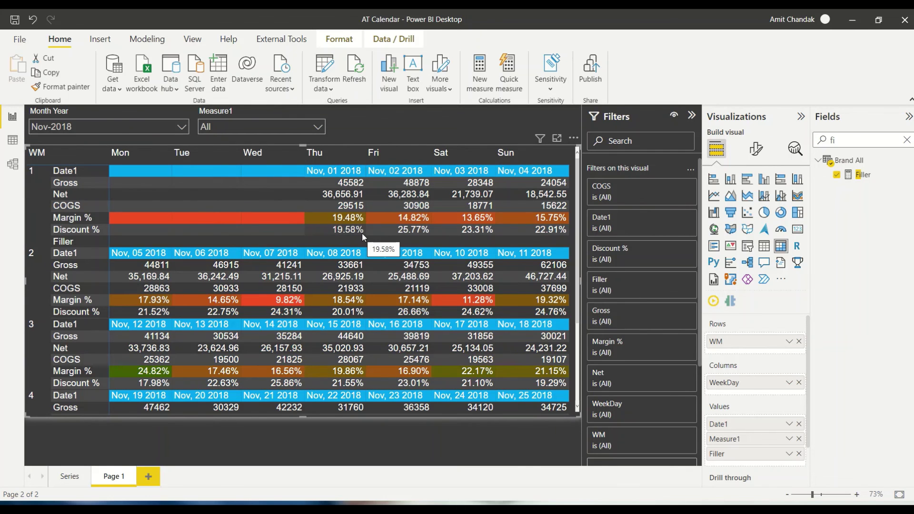
scroll(362, 233, "down", 3)
scroll(361, 242, "down", 2)
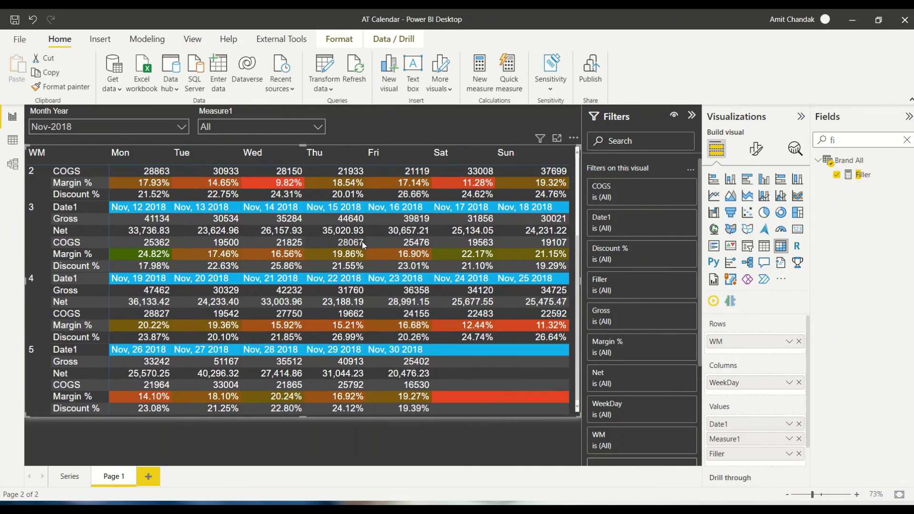
scroll(362, 256, "up", 5)
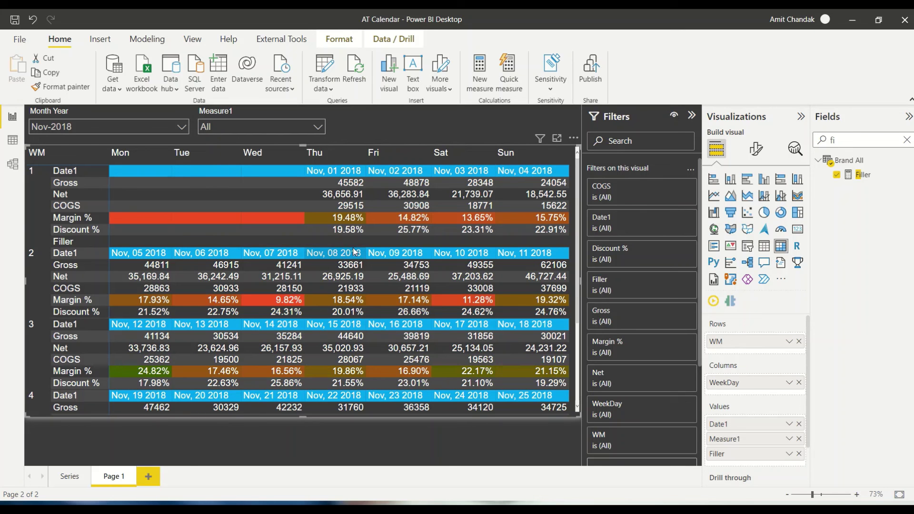
scroll(333, 258, "down", 5)
scroll(354, 251, "up", 5)
Switch the Month Year filter to Dec-2018 and on to Jan-2019, and collapse the month list.
left_click(148, 127)
left_click(68, 206)
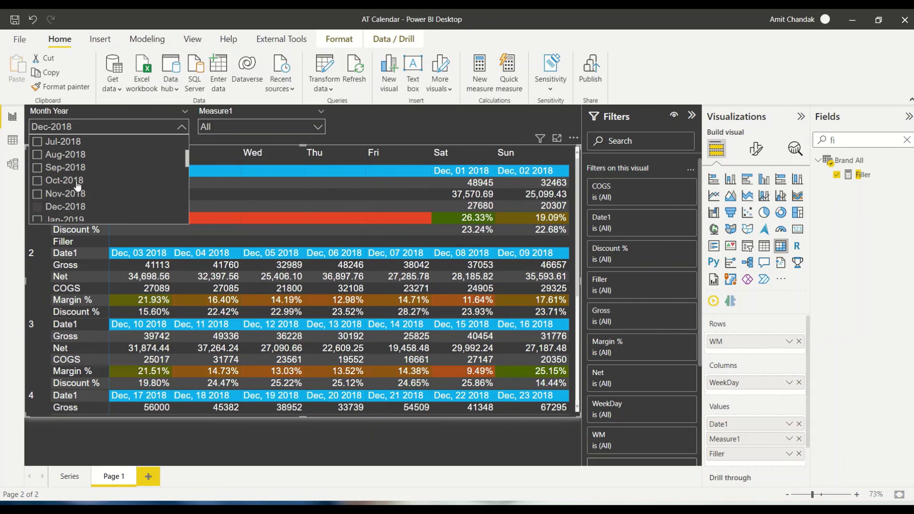
left_click(109, 133)
left_click(109, 133)
left_click(41, 196)
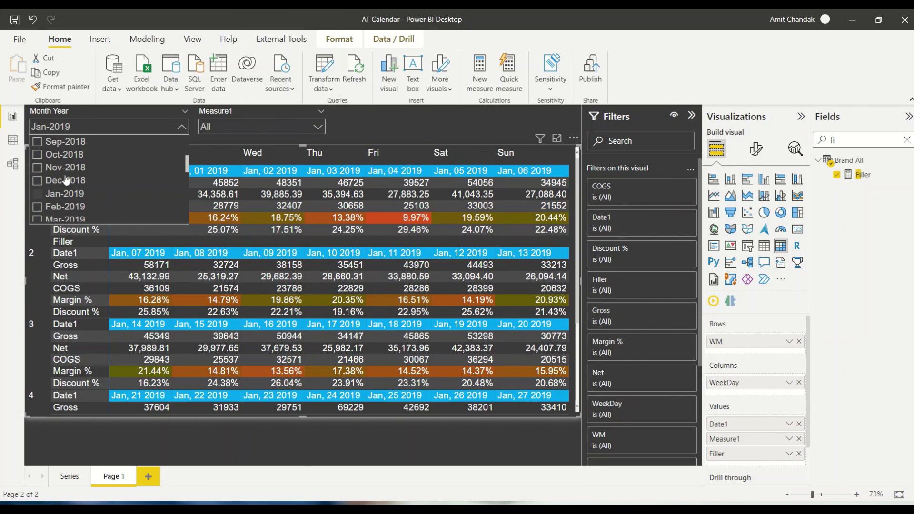
left_click(180, 127)
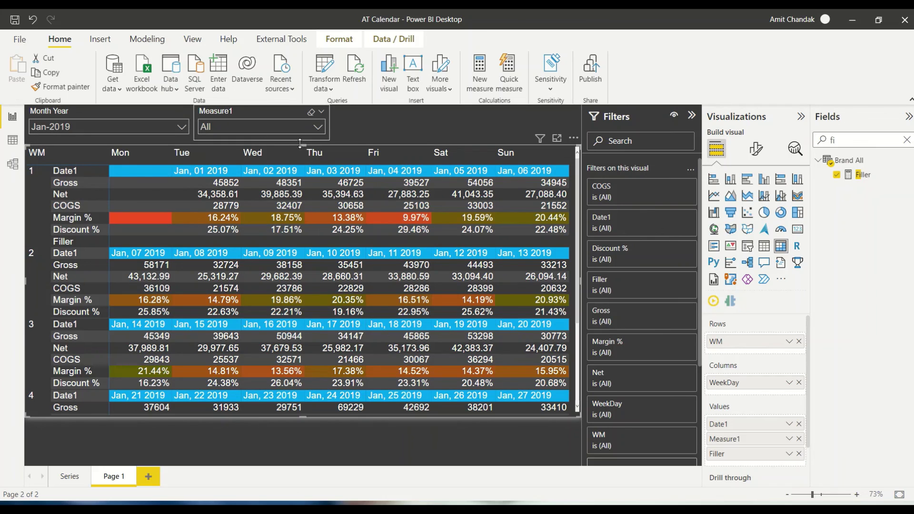